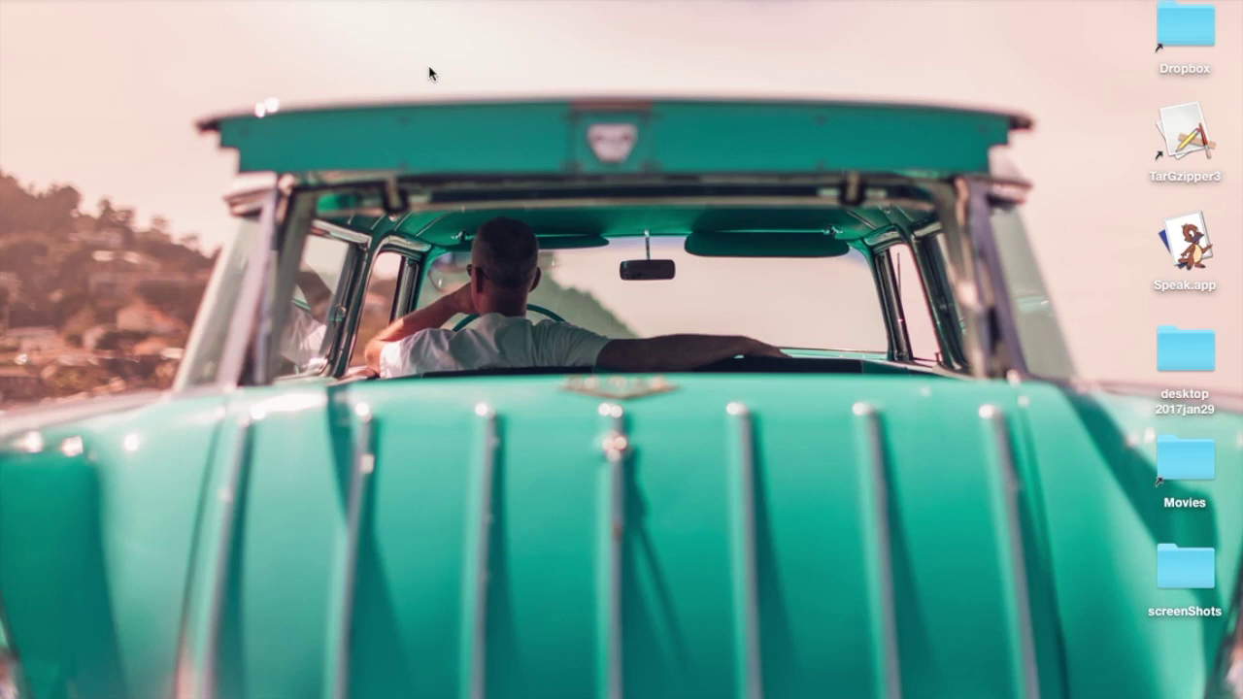
Launch Google Chrome from the Dock to get an empty new tab
{"action": "mouse_move", "coordinate": [8, 47]}
{"action": "mouse_move", "coordinate": [3, 20]}
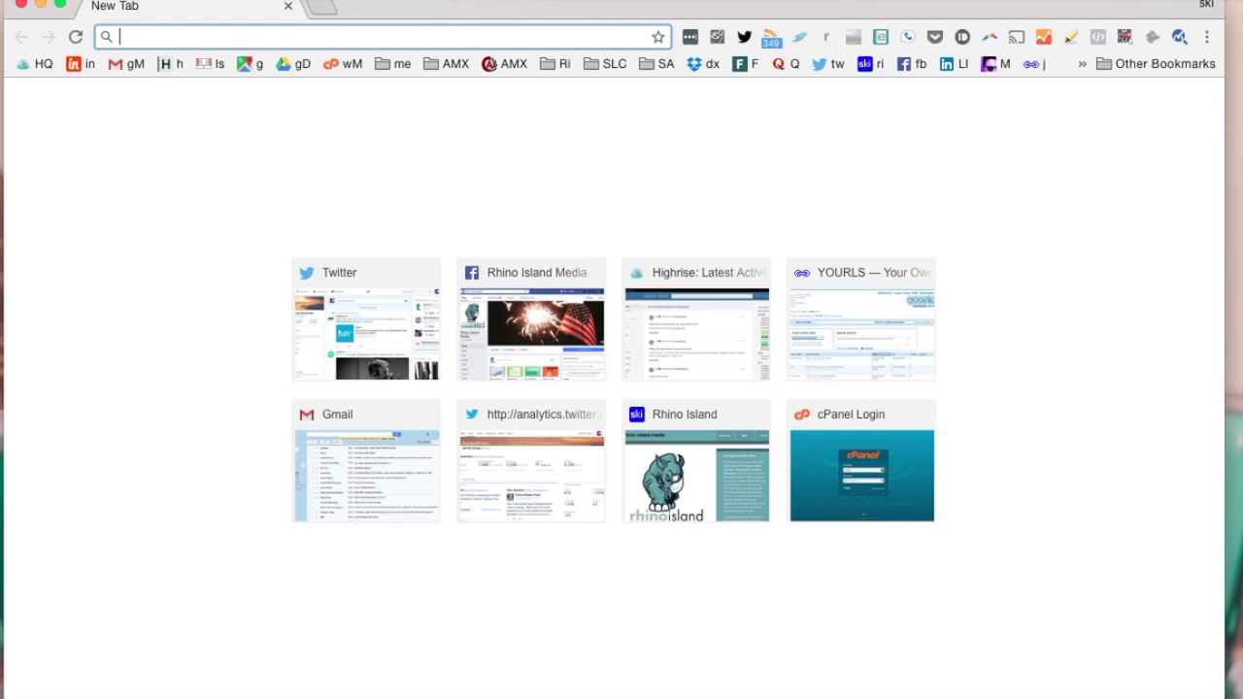
Load gimp.org in Chrome, scroll its home page, and nudge the window left
{"action": "type", "text": "gimp."}
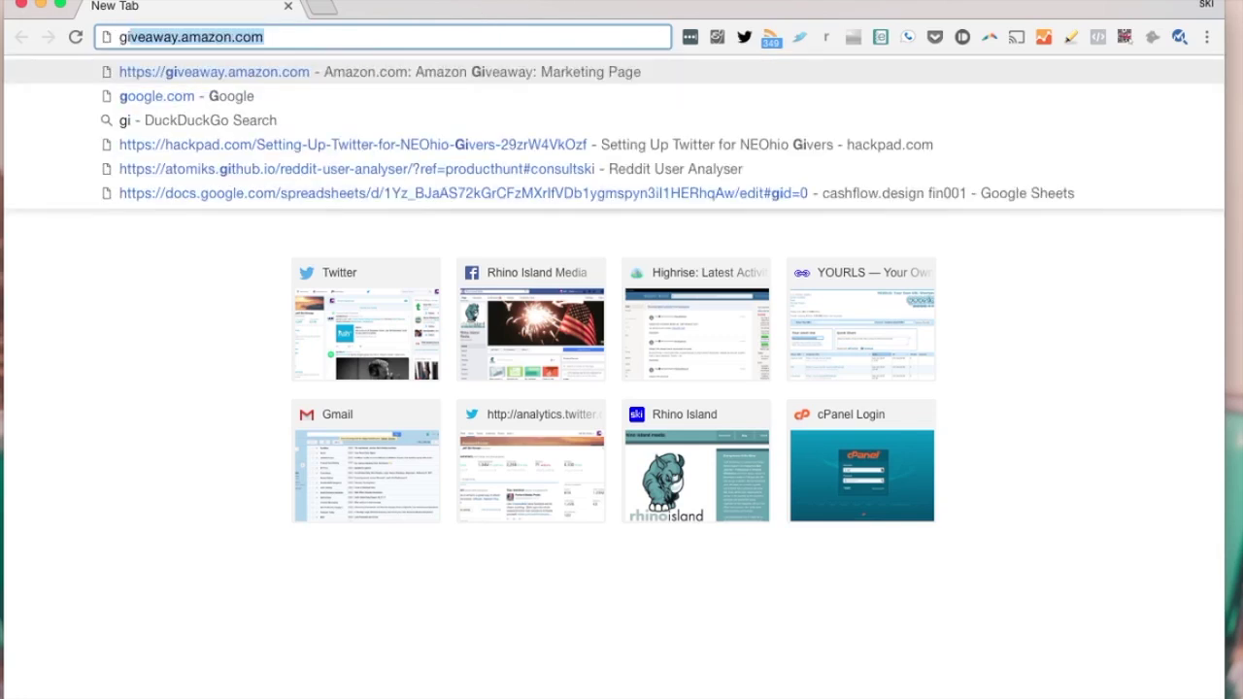
{"action": "type", "text": "org"}
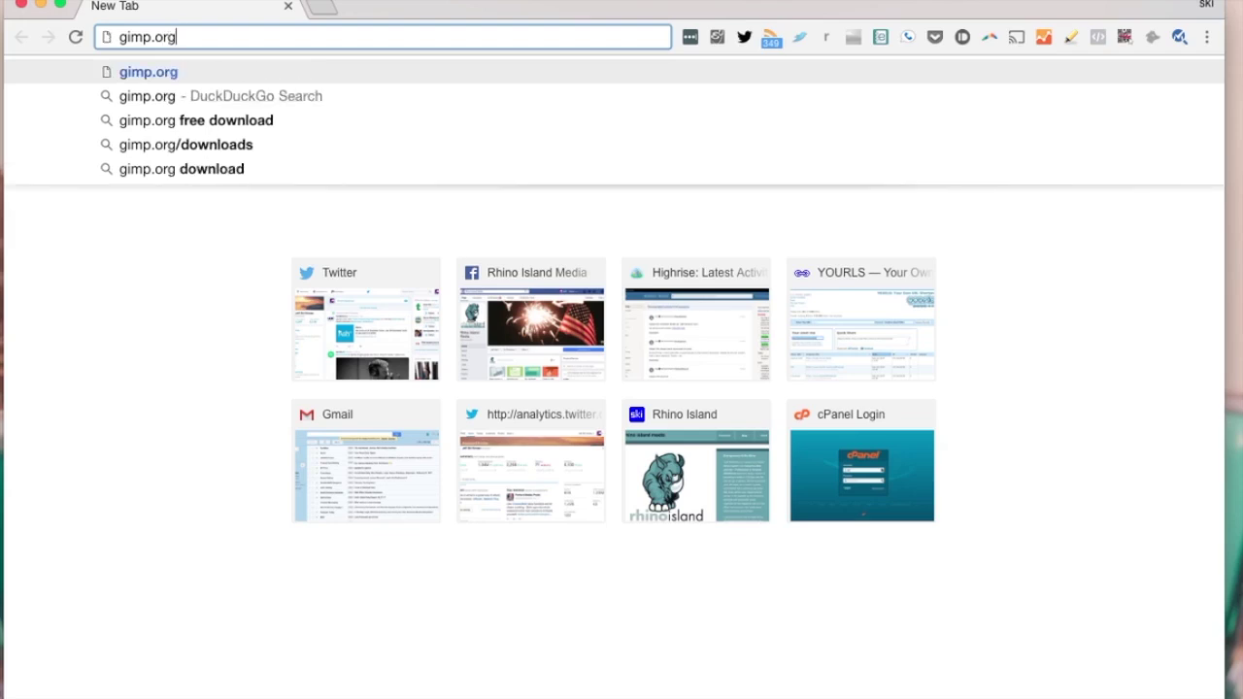
{"action": "key", "text": "Return"}
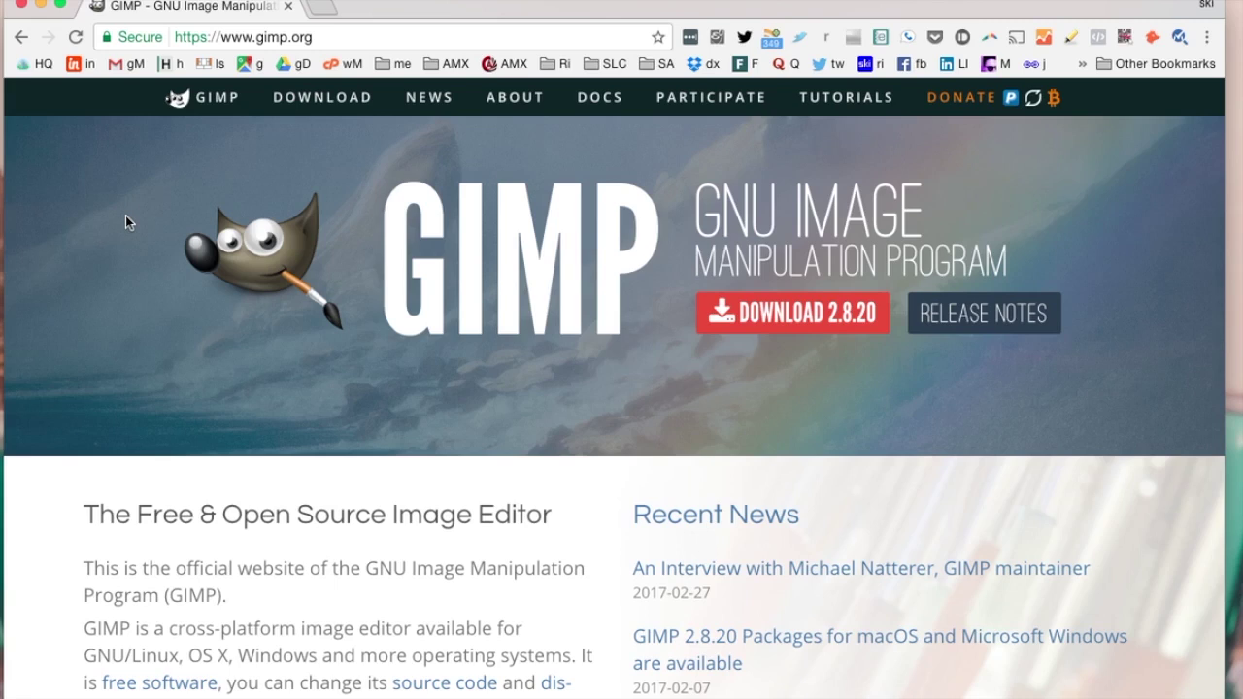
{"action": "scroll", "coordinate": [106, 222], "scroll_direction": "down", "scroll_amount": 5}
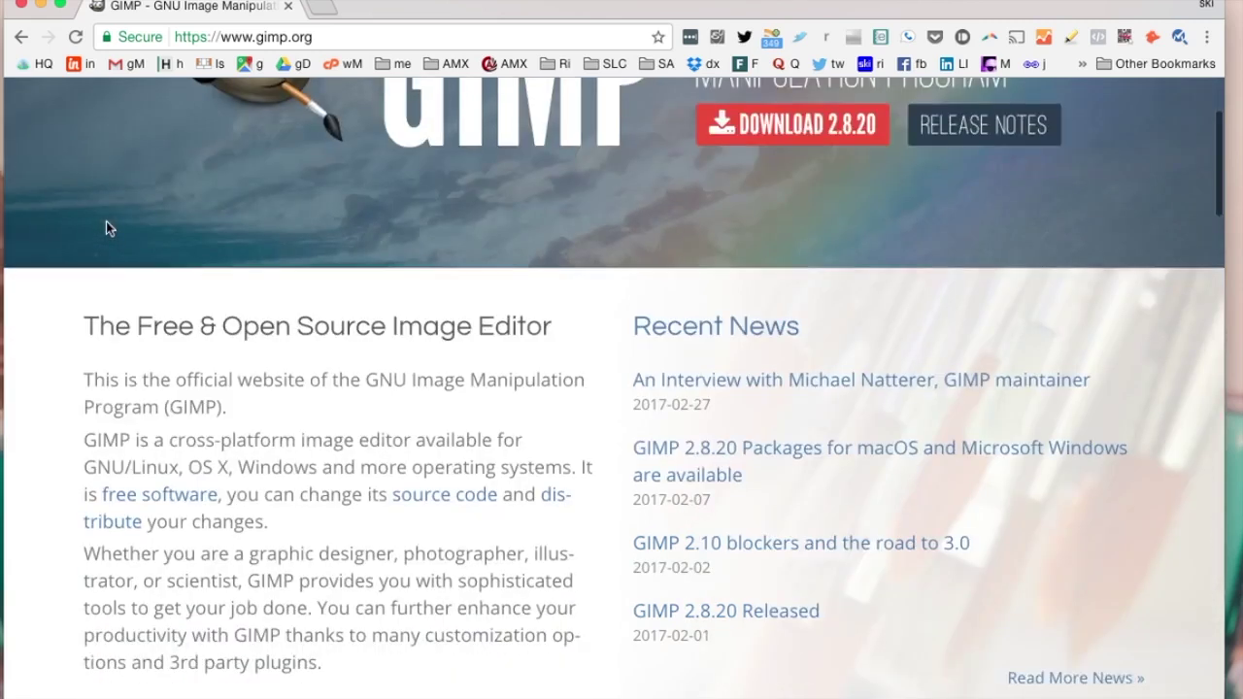
{"action": "scroll", "coordinate": [106, 226], "scroll_direction": "up", "scroll_amount": 5}
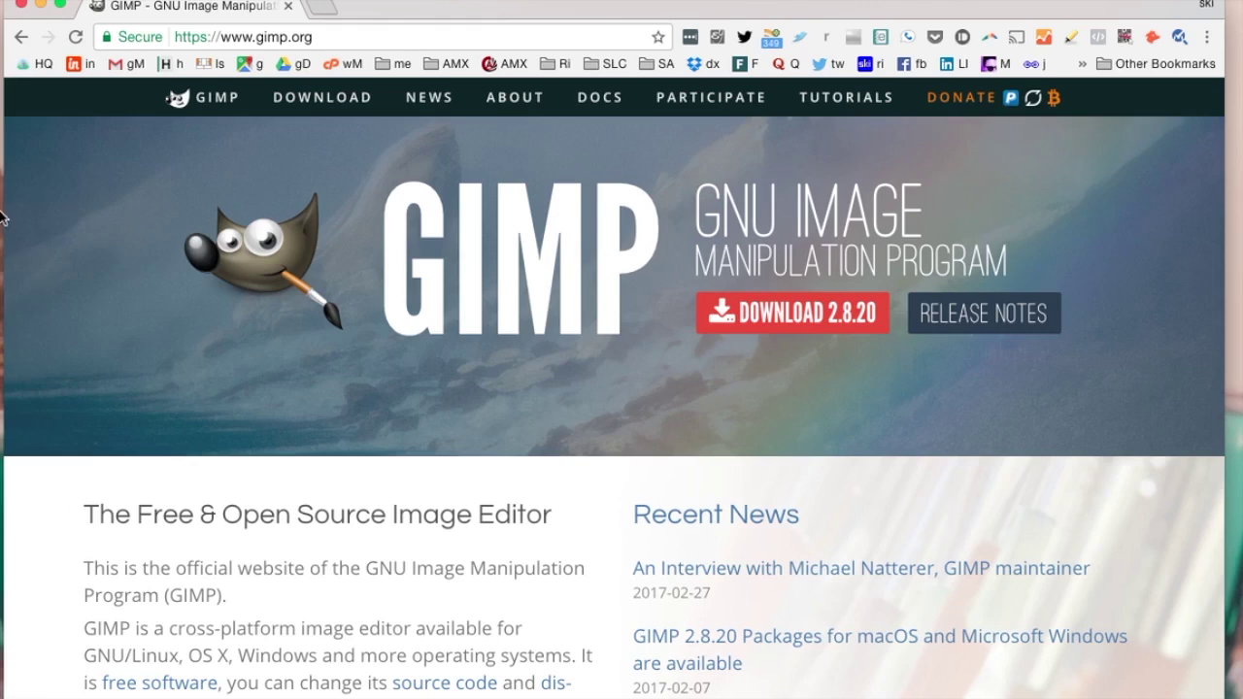
{"action": "left_click_drag", "start_coordinate": [378, 3], "coordinate": [373, 3]}
{"action": "mouse_move", "coordinate": [3, 222]}
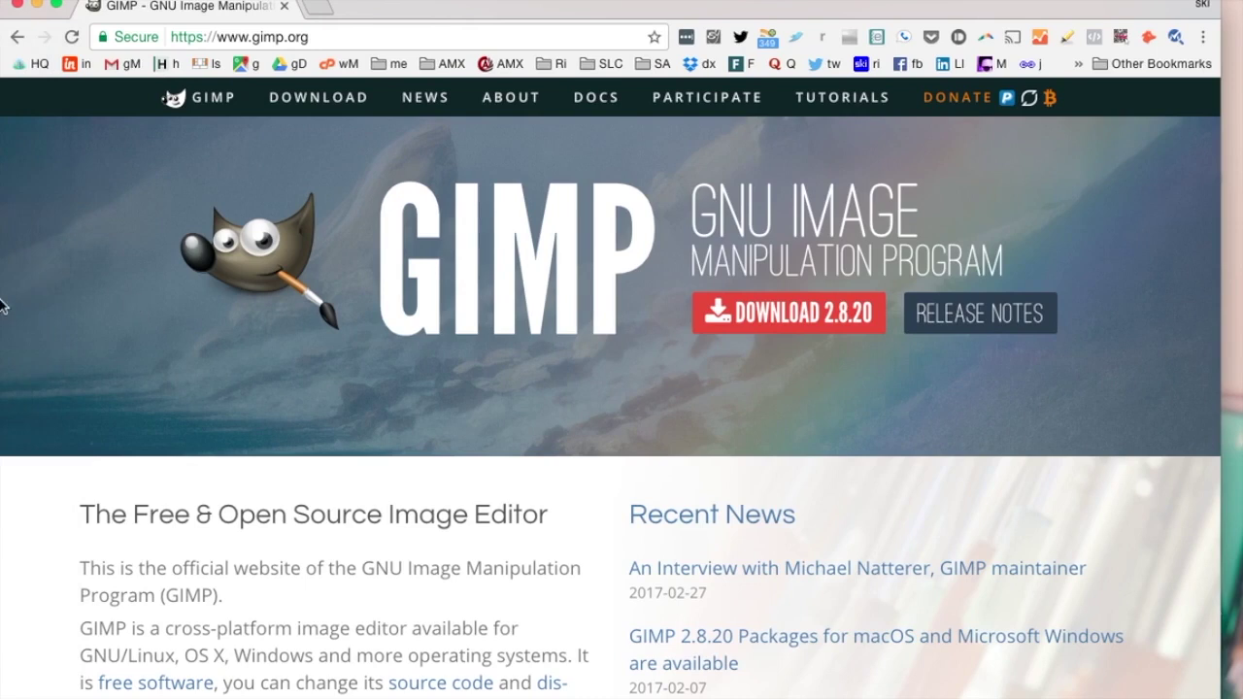
{"action": "mouse_move", "coordinate": [18, 375]}
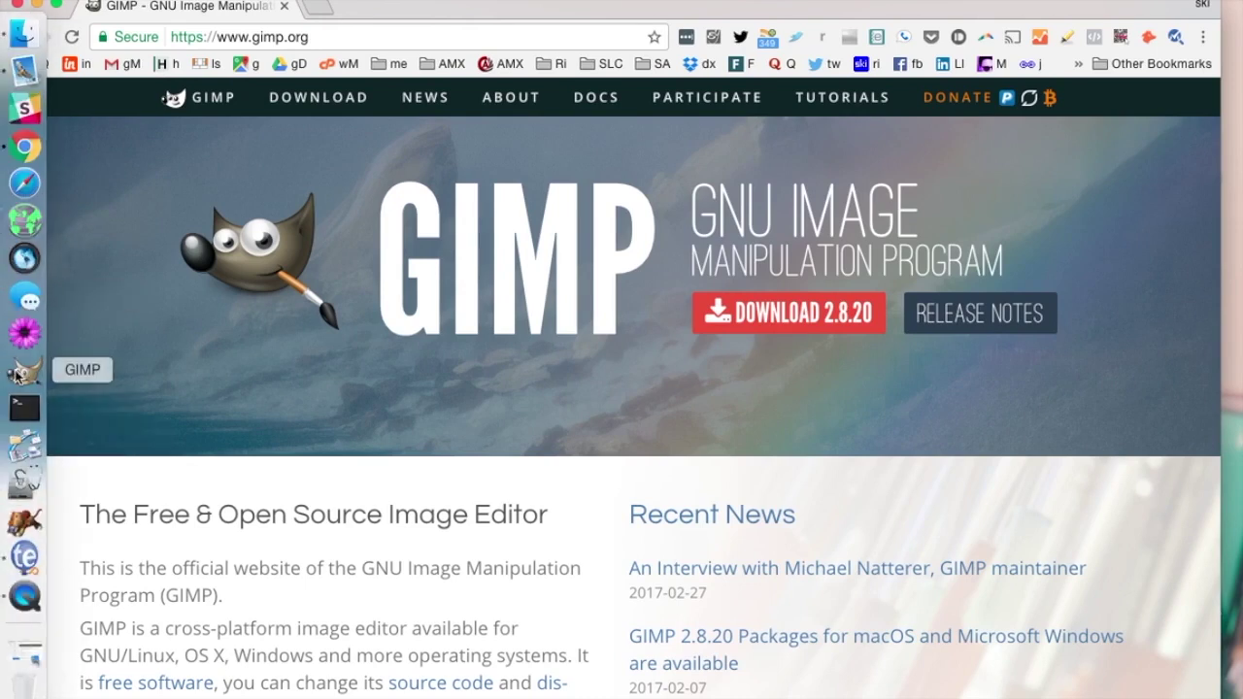
{"action": "left_click", "coordinate": [18, 377]}
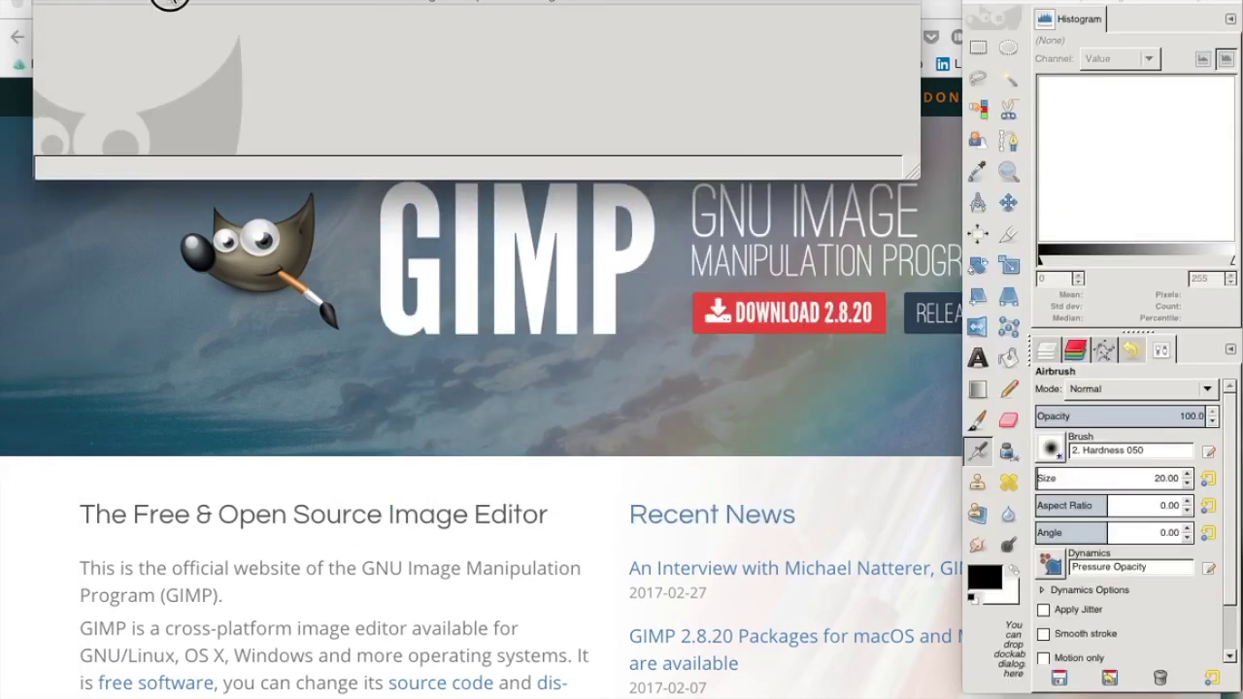
{"action": "left_click", "coordinate": [83, 221]}
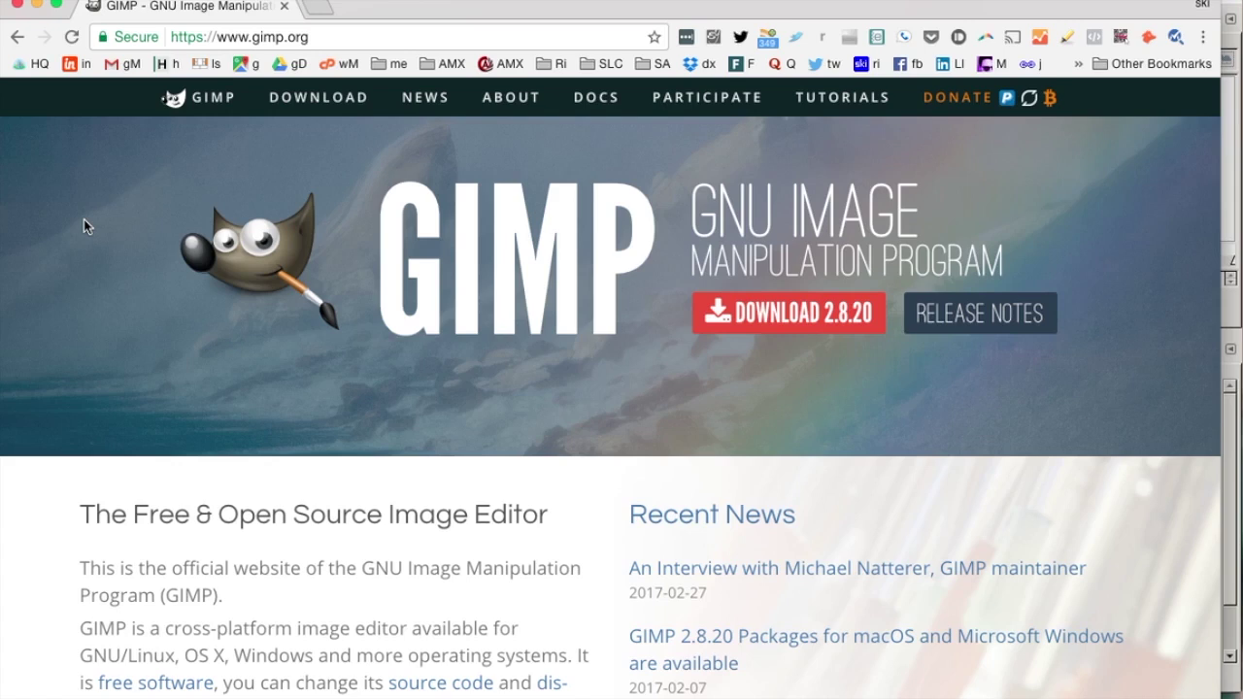
Capture a region screenshot of the gimp.org home-page banner with Cmd+Shift+4
{"action": "key", "text": "super+shift+4"}
{"action": "left_click_drag", "start_coordinate": [40, 119], "coordinate": [1198, 452]}
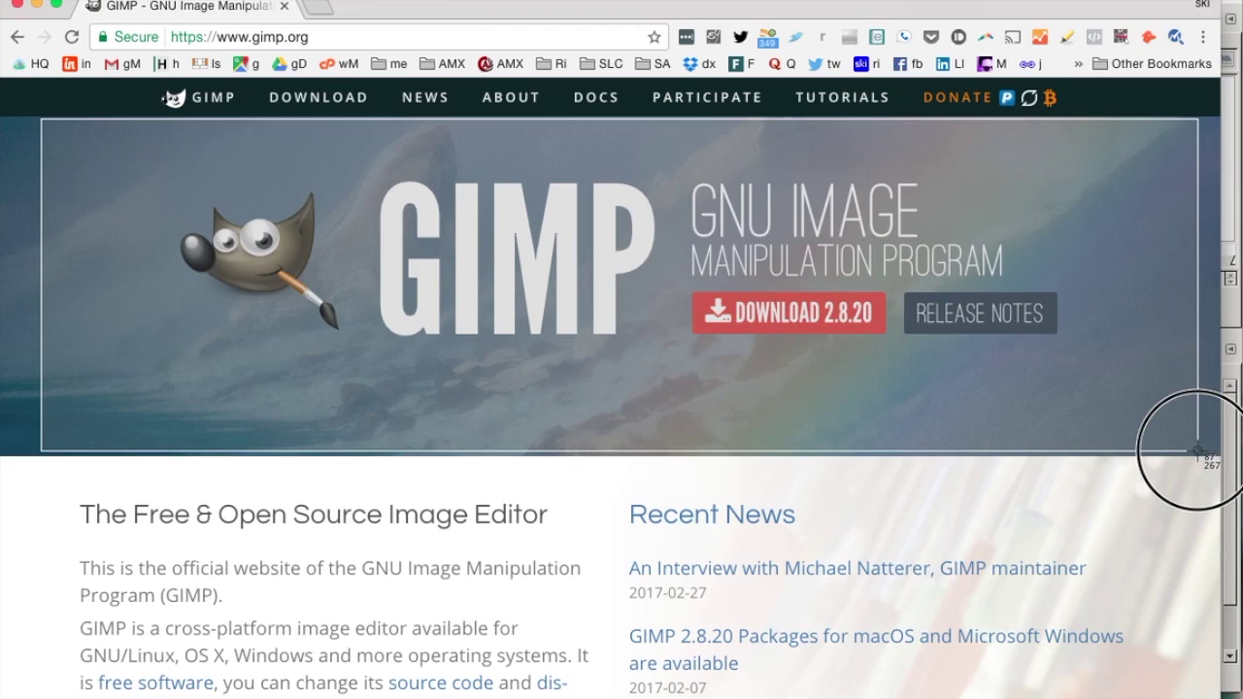
{"action": "left_click_drag", "start_coordinate": [1197, 452], "coordinate": [1197, 451]}
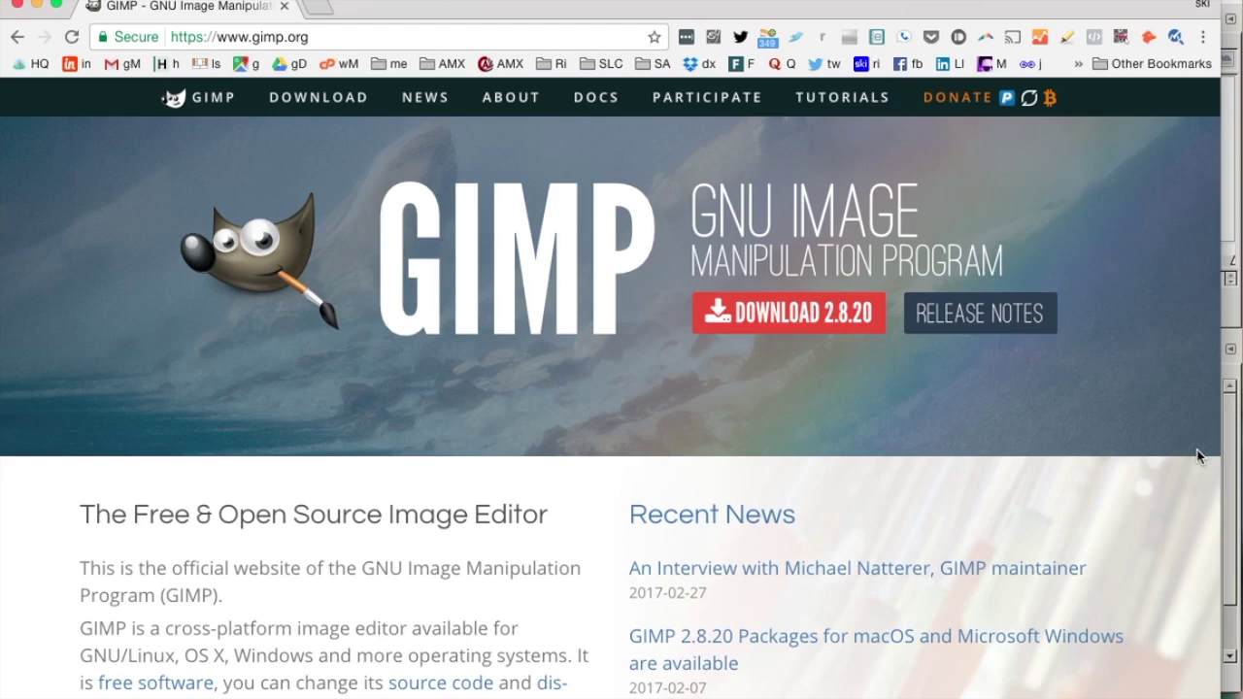
{"action": "mouse_move", "coordinate": [4, 549]}
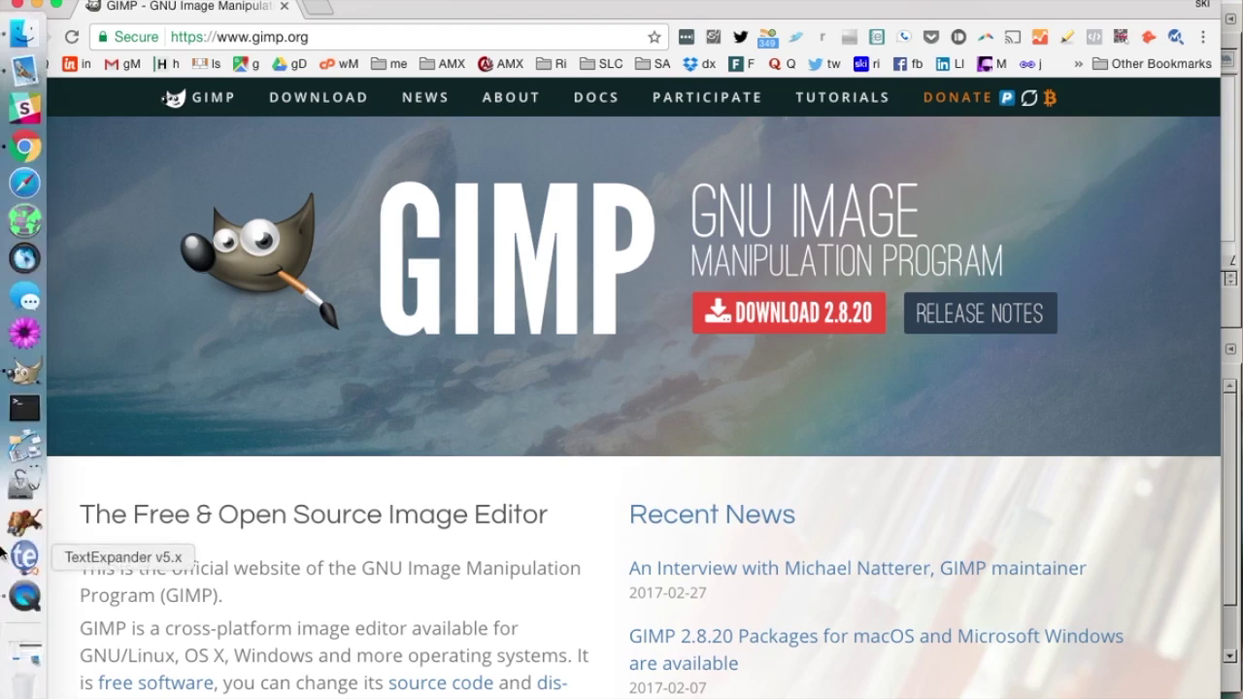
Open 'Screen Shot 2017-03-01 at 1.10.00 PM.png' from the screenShots folder in GIMP
{"action": "left_click", "coordinate": [25, 373]}
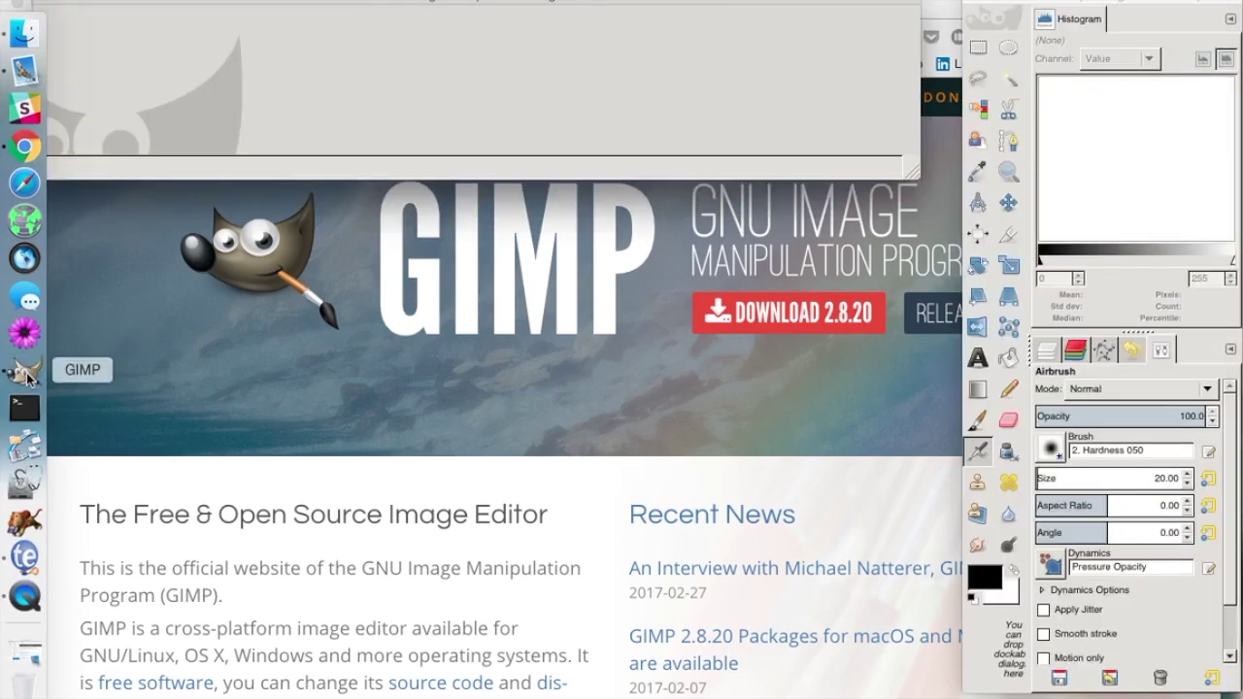
{"action": "left_click", "coordinate": [107, 0]}
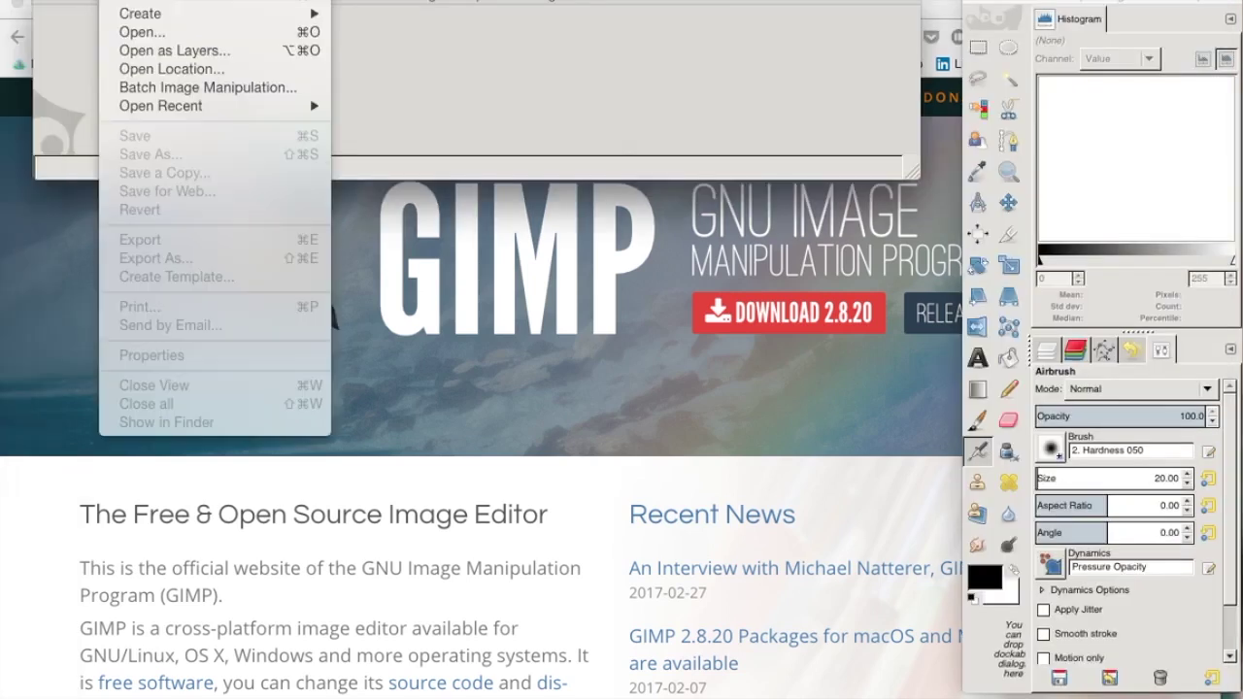
{"action": "left_click", "coordinate": [135, 33]}
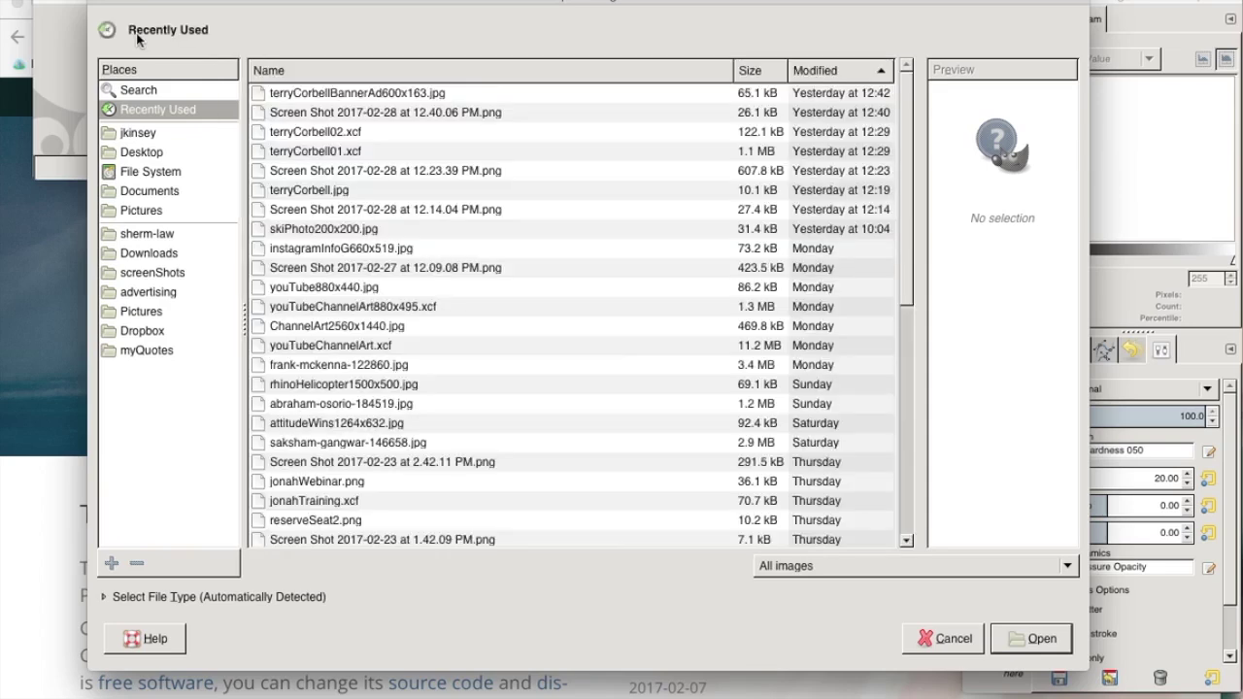
{"action": "left_click", "coordinate": [148, 277]}
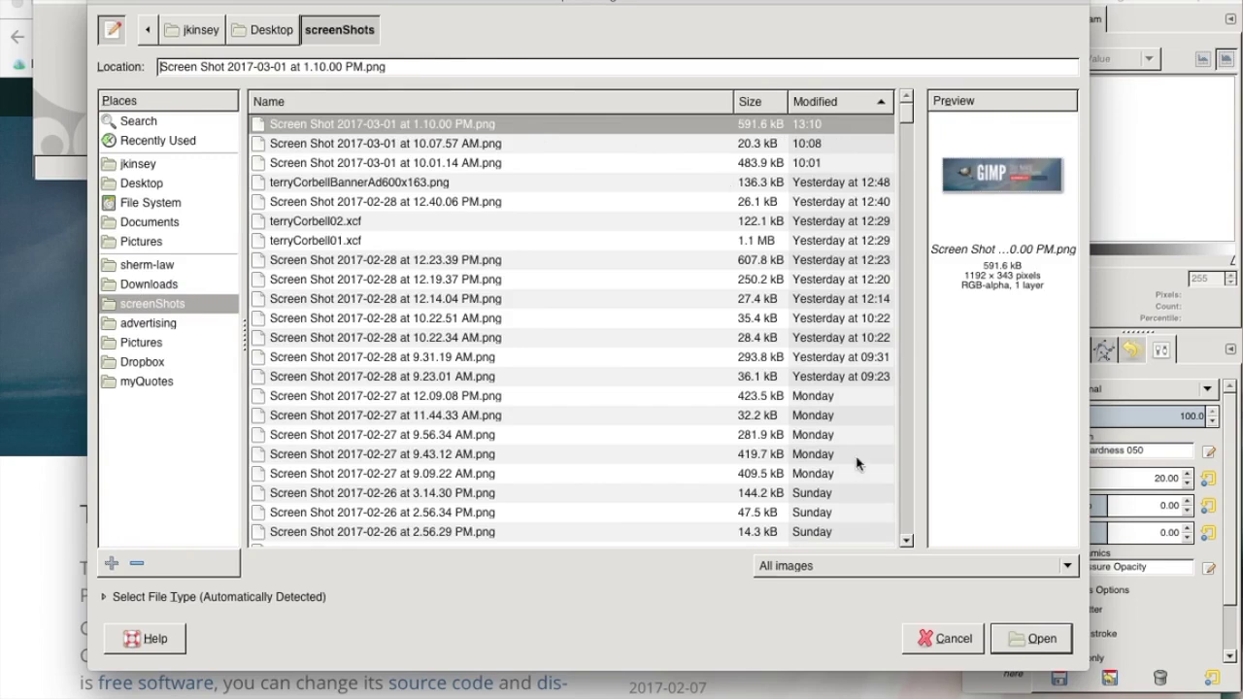
{"action": "left_click", "coordinate": [1036, 640]}
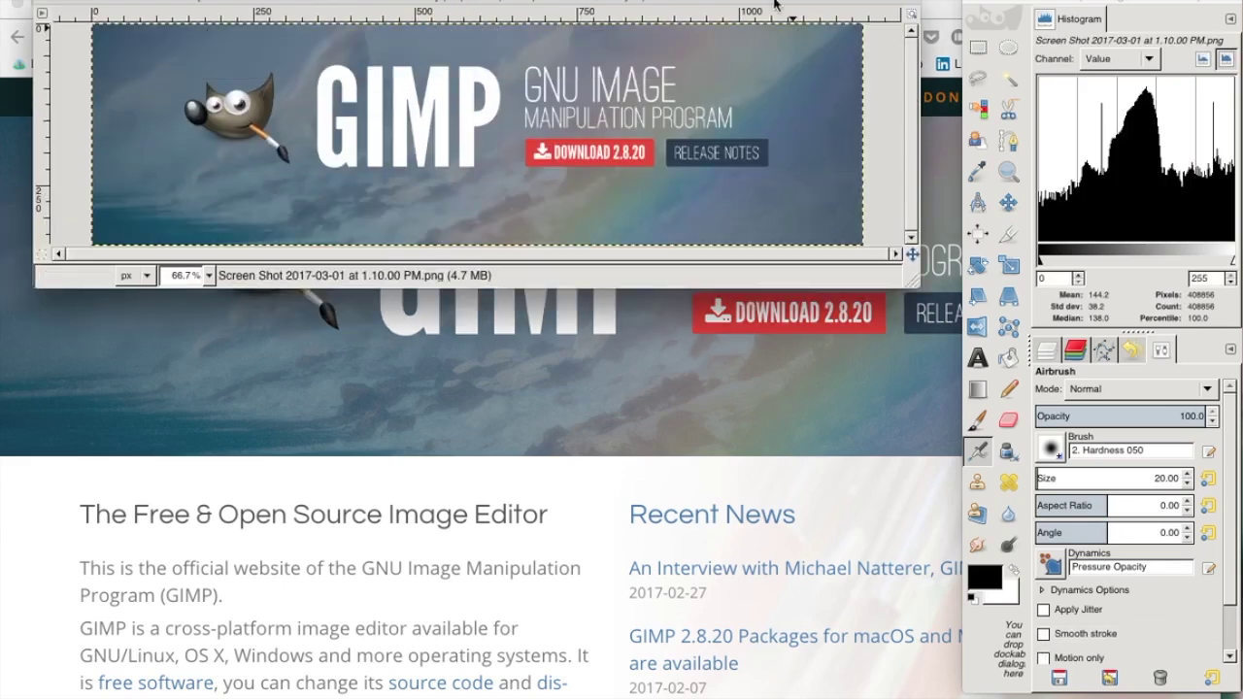
Move the 1192×343 banner image window down so it fits fully on screen
{"action": "left_click_drag", "start_coordinate": [775, 5], "coordinate": [757, 40]}
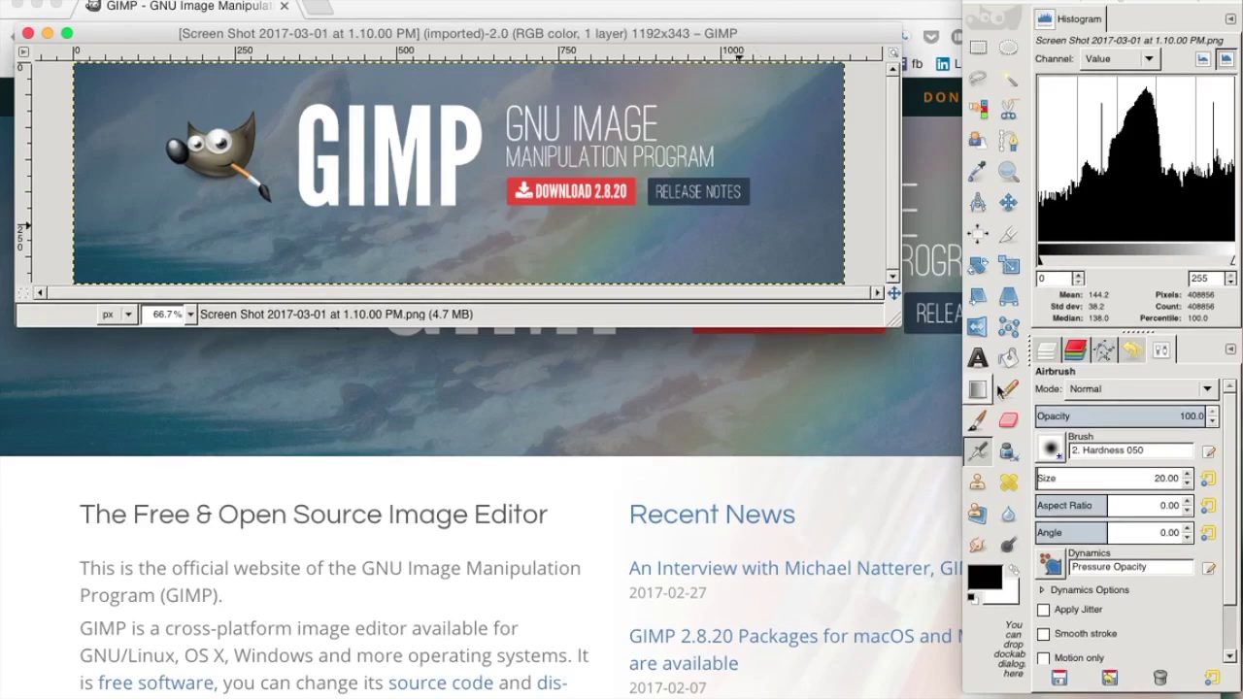
Switch to Rectangle Select with a fixed aspect ratio of 2:1
{"action": "left_click", "coordinate": [979, 49]}
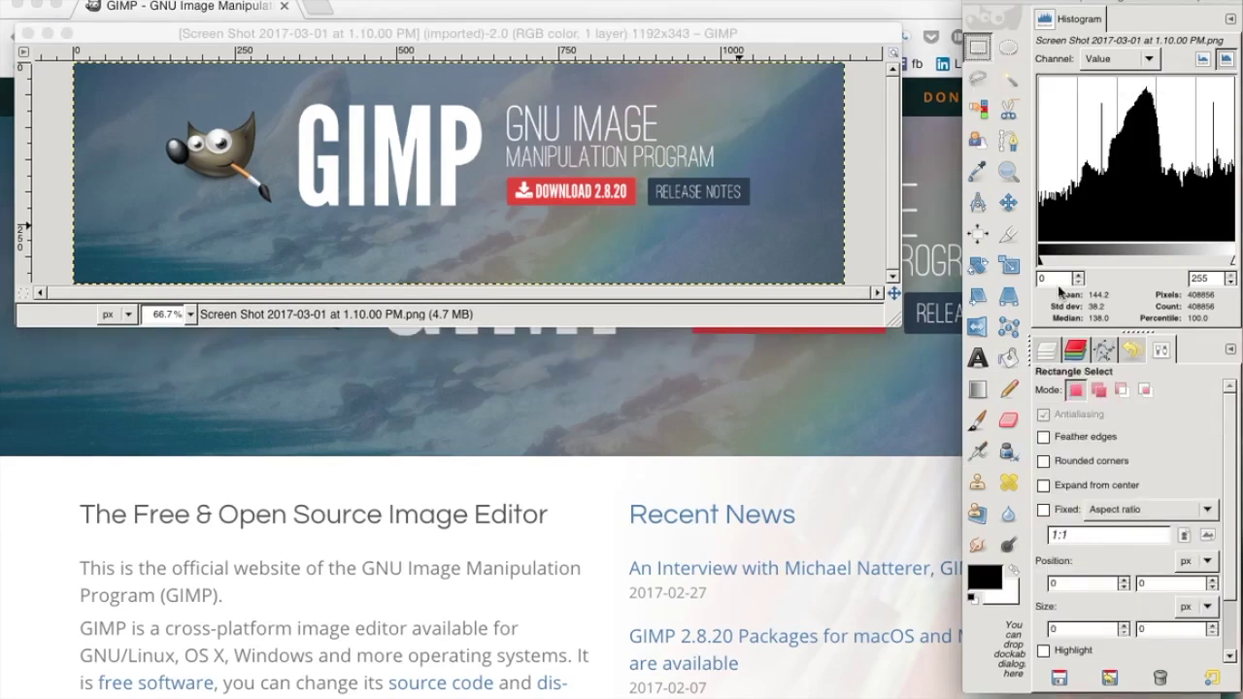
{"action": "left_click", "coordinate": [1044, 511]}
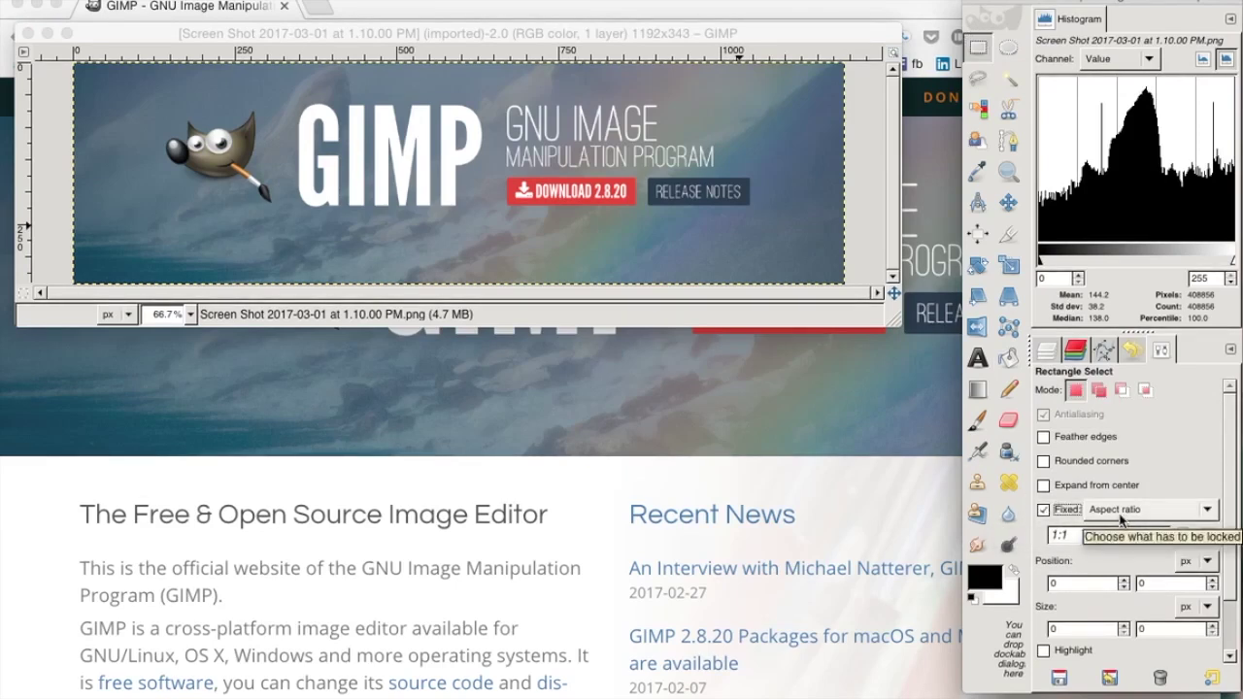
{"action": "left_click", "coordinate": [1143, 515]}
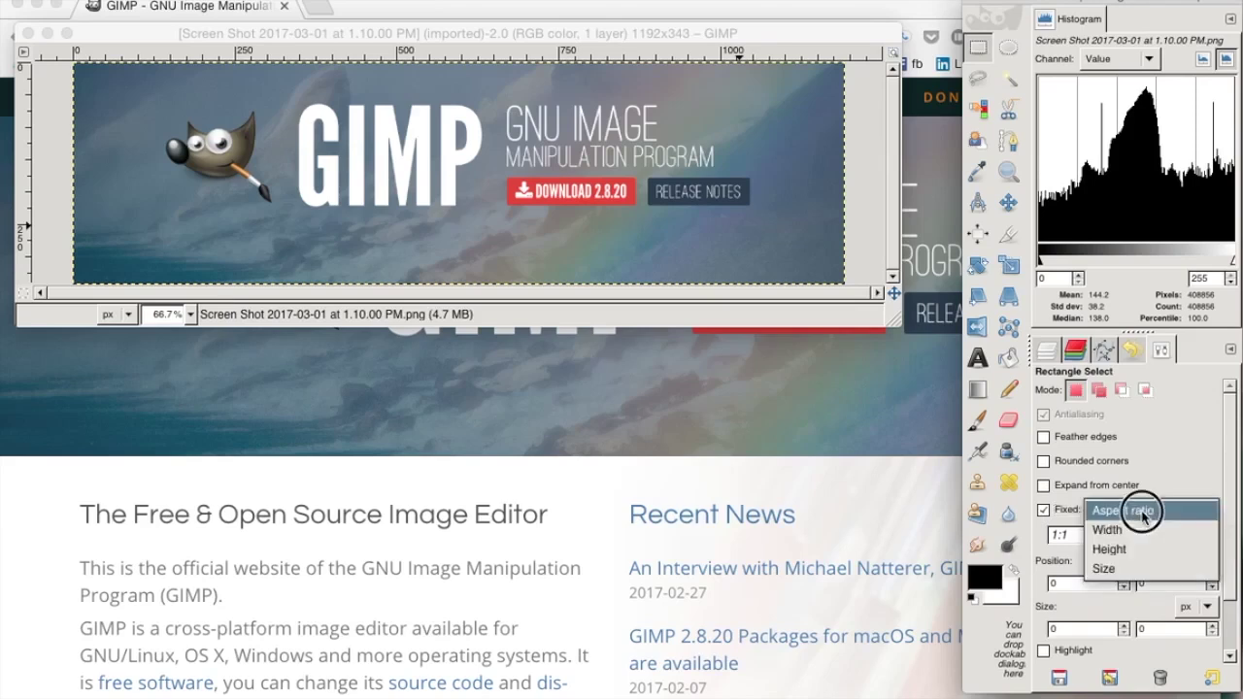
{"action": "left_click", "coordinate": [1143, 516]}
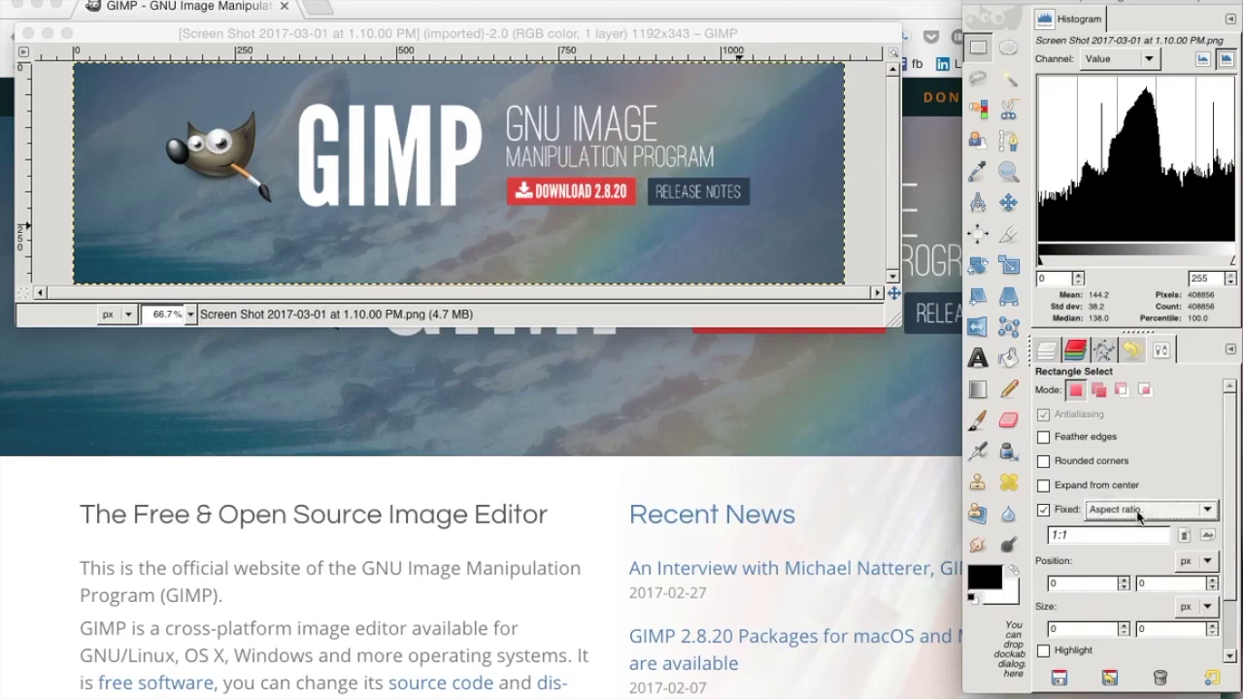
{"action": "left_click", "coordinate": [1092, 540]}
{"action": "key", "text": "BackSpace"}
{"action": "key", "text": "BackSpace"}
{"action": "key", "text": "BackSpace"}
{"action": "type", "text": "2:1"}
{"action": "key", "text": "Return"}
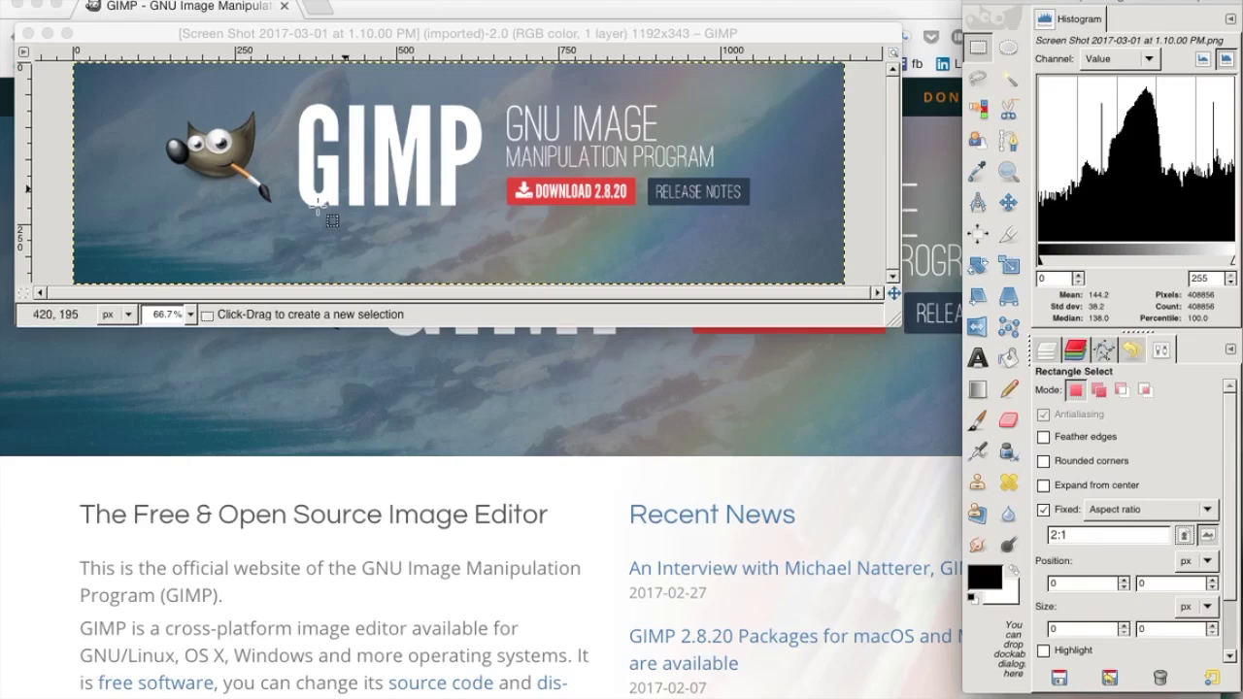
Copy a 2:1 selection around the mascot and GIMP lettering into a new 600×300 image
{"action": "left_click_drag", "start_coordinate": [154, 87], "coordinate": [499, 281]}
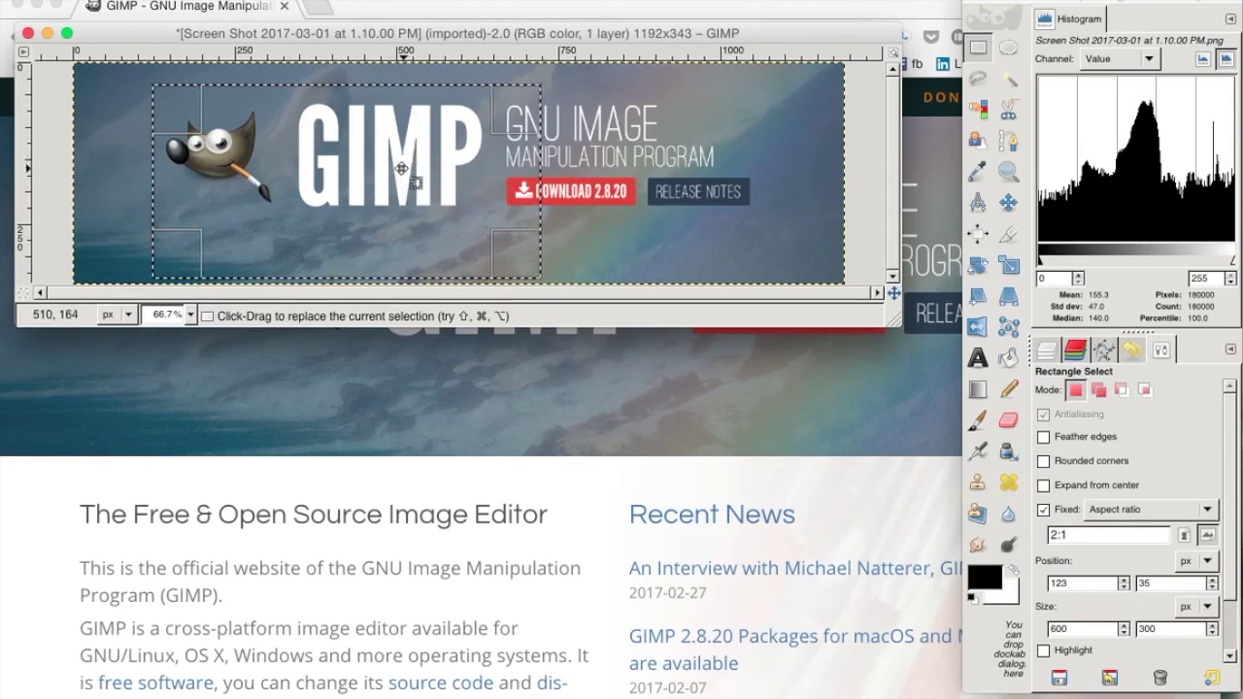
{"action": "left_click_drag", "start_coordinate": [400, 180], "coordinate": [358, 169]}
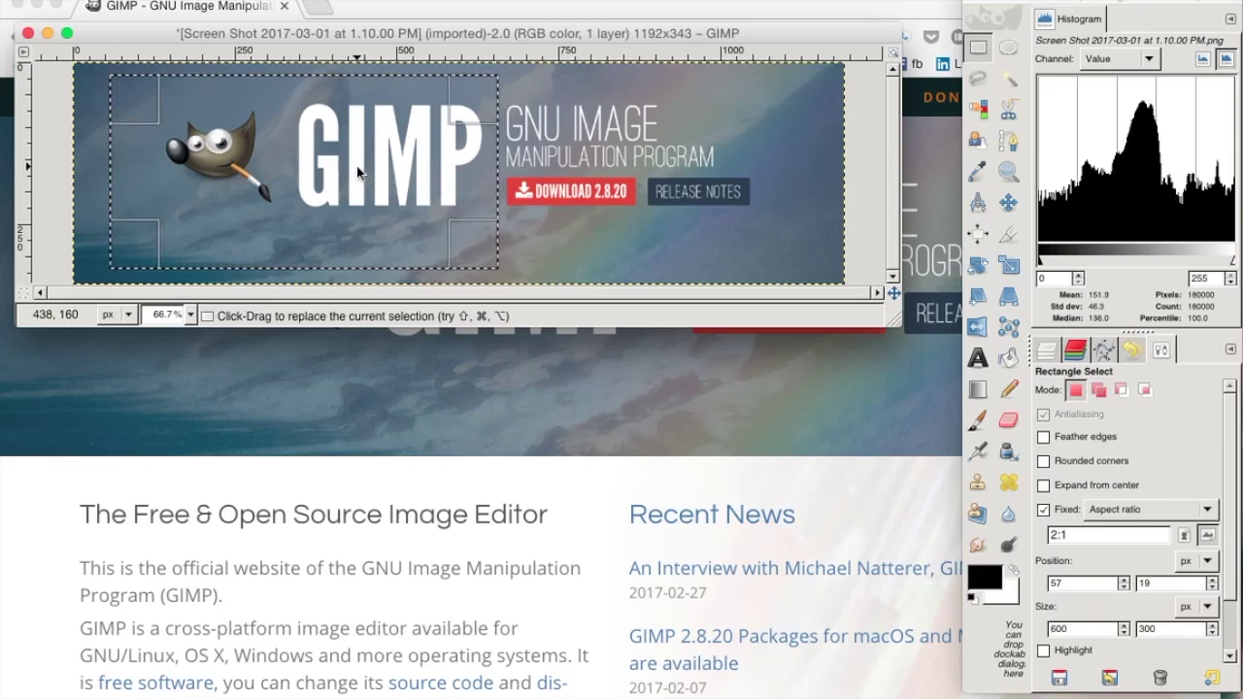
{"action": "key", "text": "super+c"}
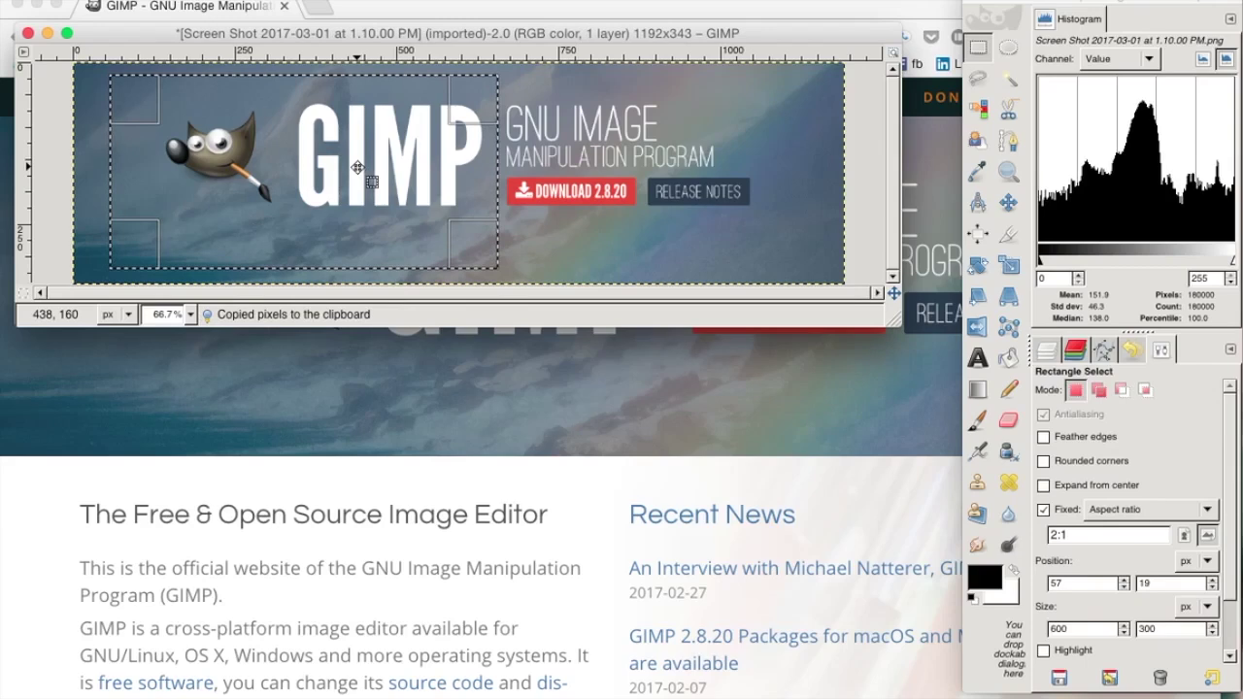
{"action": "key", "text": "shift+super+v"}
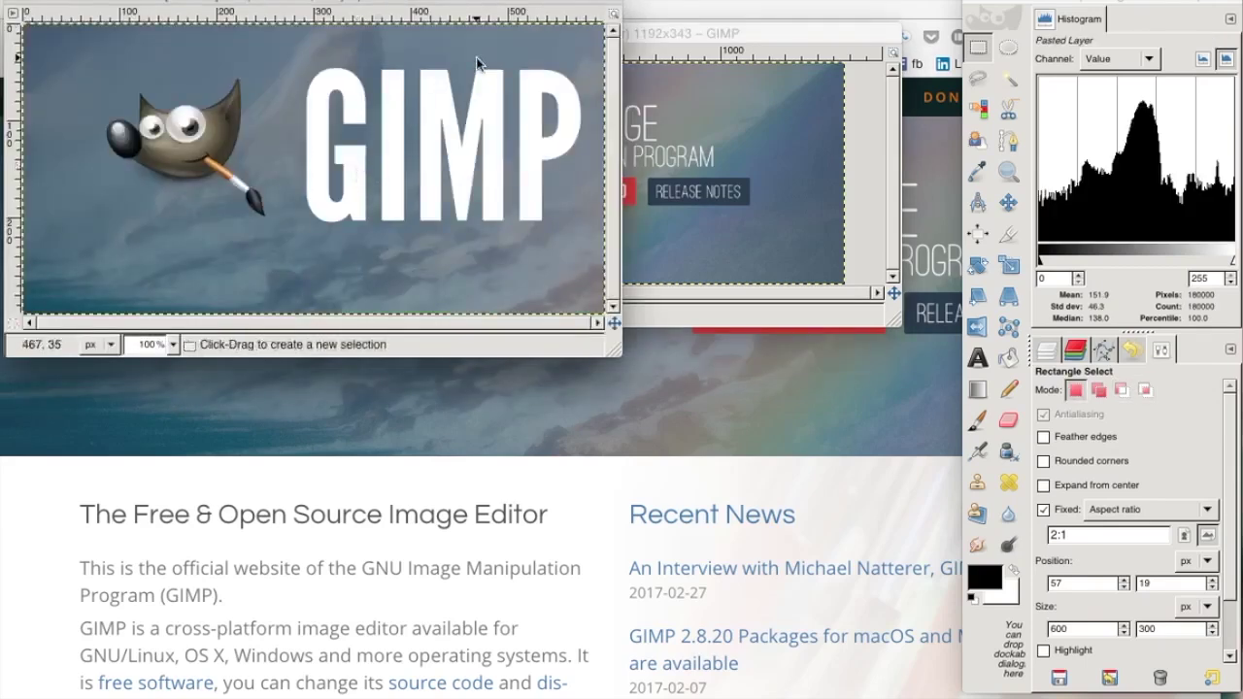
In Save for Web, set the export format to JPEG at quality 90
{"action": "left_click", "coordinate": [119, 0]}
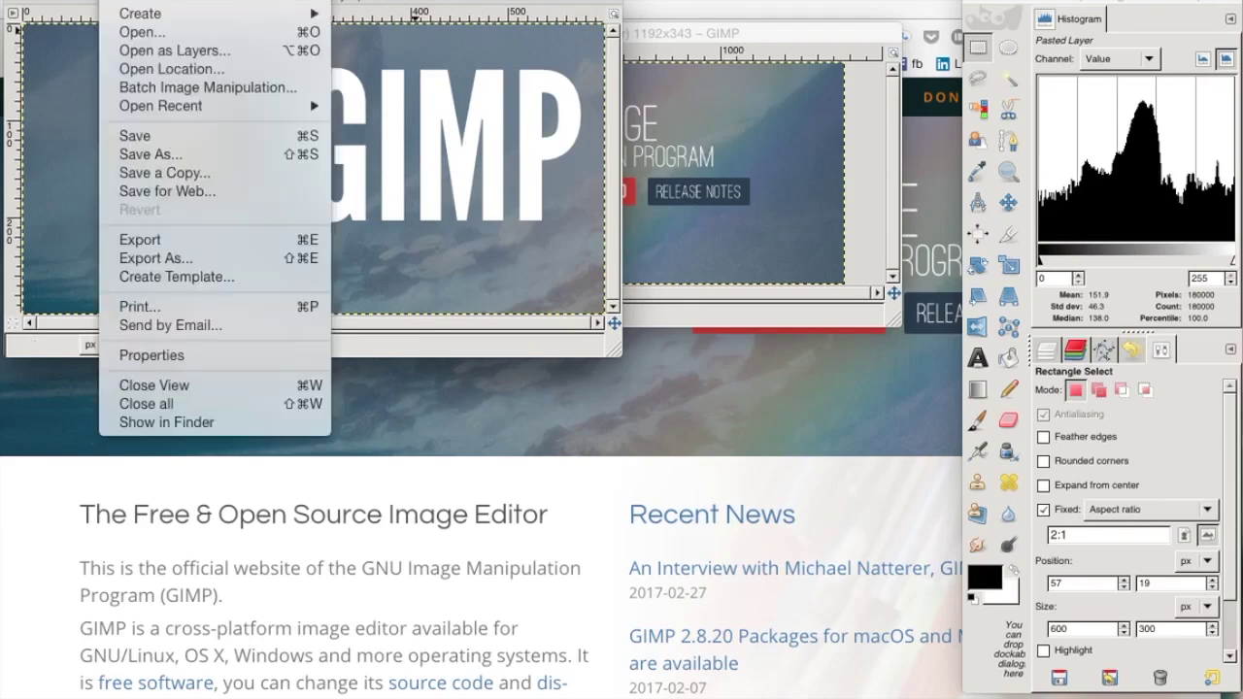
{"action": "left_click", "coordinate": [165, 191]}
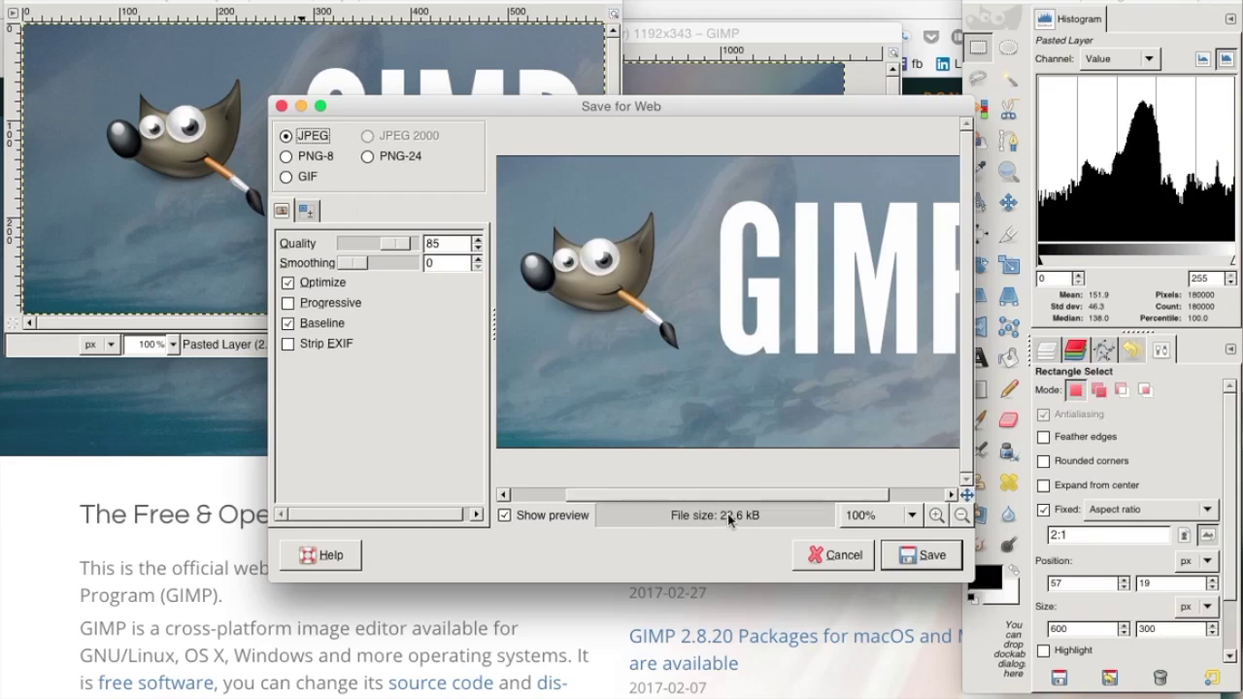
{"action": "left_click", "coordinate": [368, 156]}
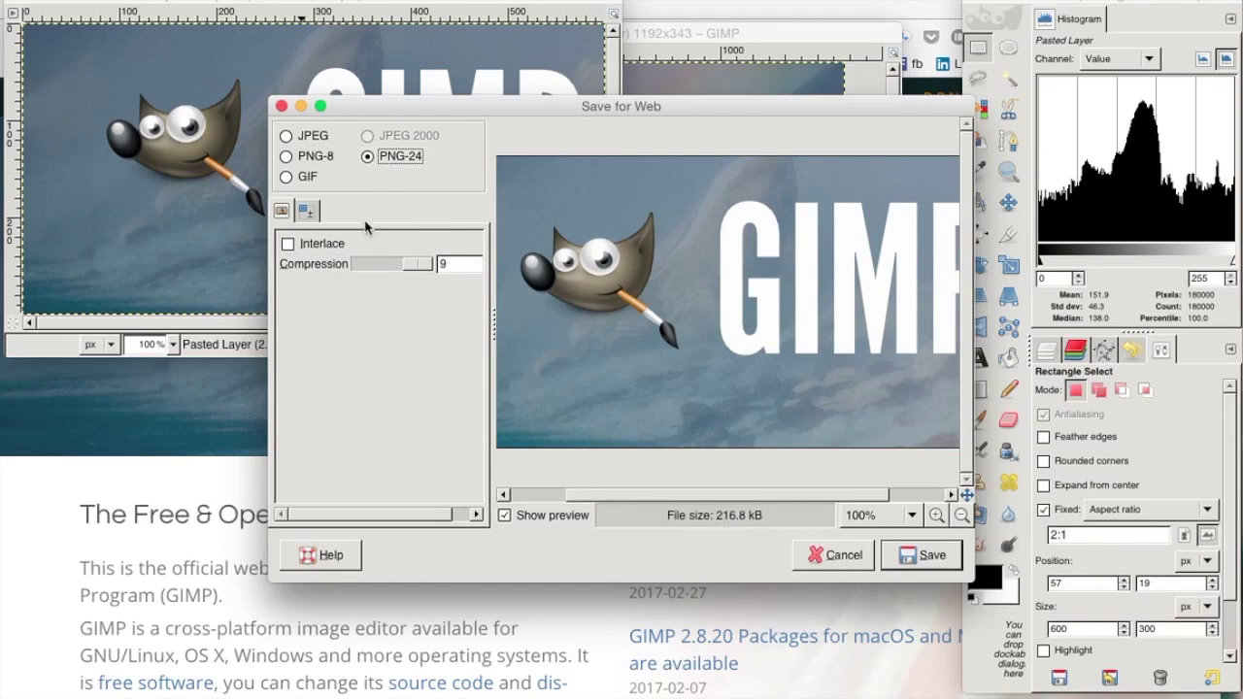
{"action": "left_click", "coordinate": [285, 136]}
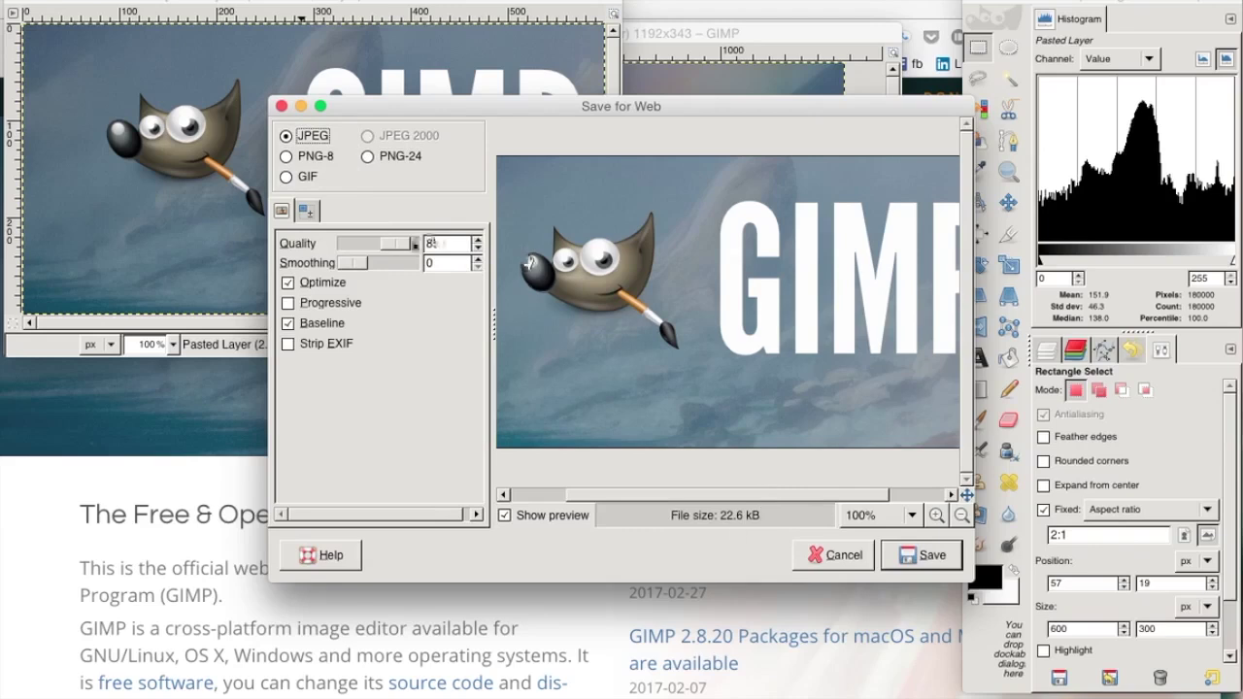
{"action": "left_click", "coordinate": [478, 240]}
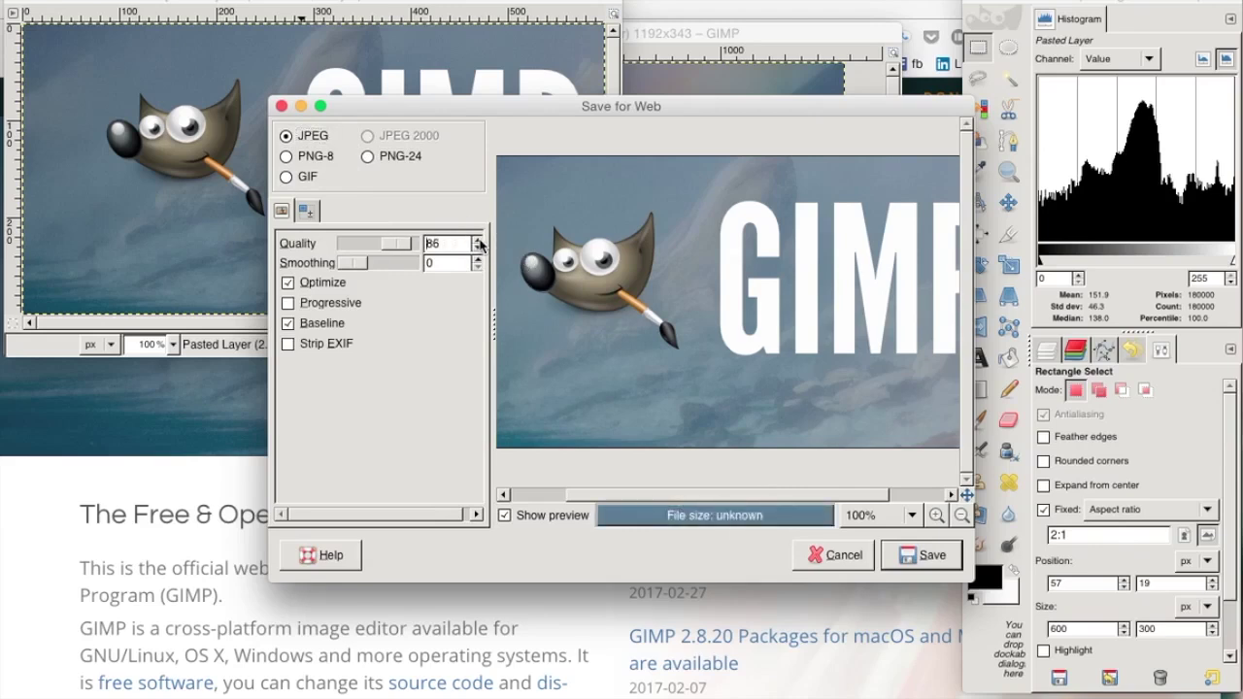
{"action": "left_click", "coordinate": [477, 239]}
{"action": "left_click", "coordinate": [477, 239]}
{"action": "left_click", "coordinate": [478, 240]}
{"action": "left_click", "coordinate": [478, 240]}
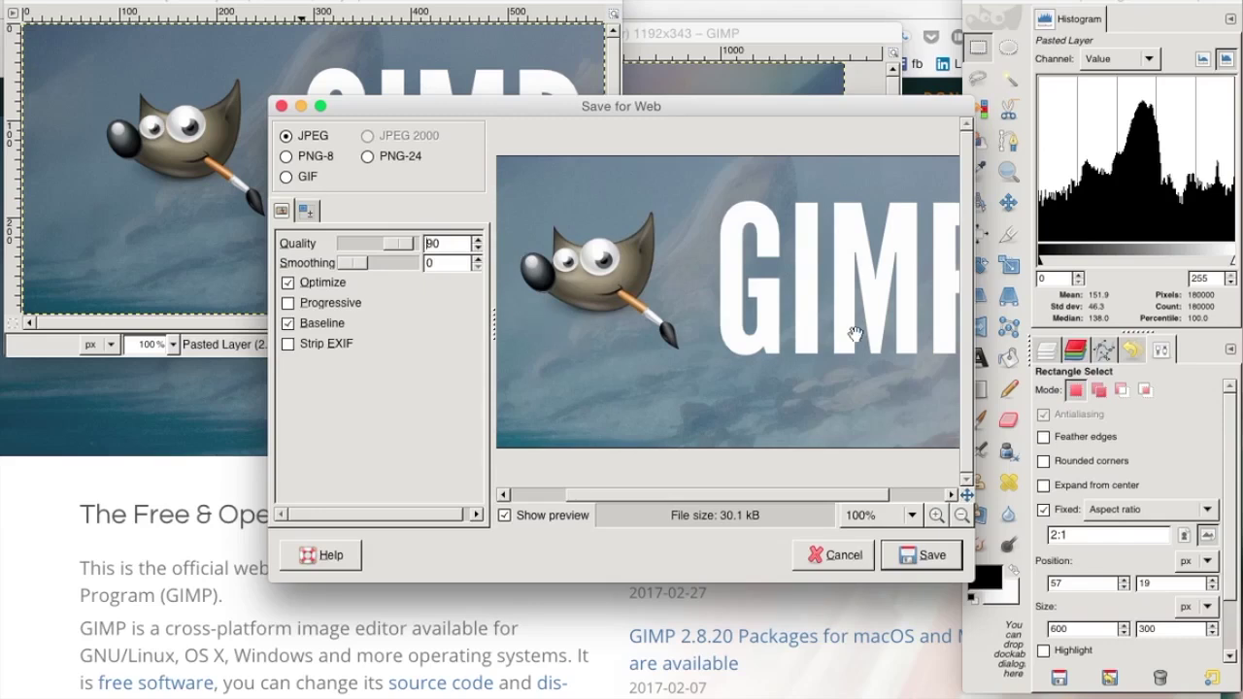
Target the advertising folder and name the file gimpLogo600x300.jpg
{"action": "left_click", "coordinate": [922, 555]}
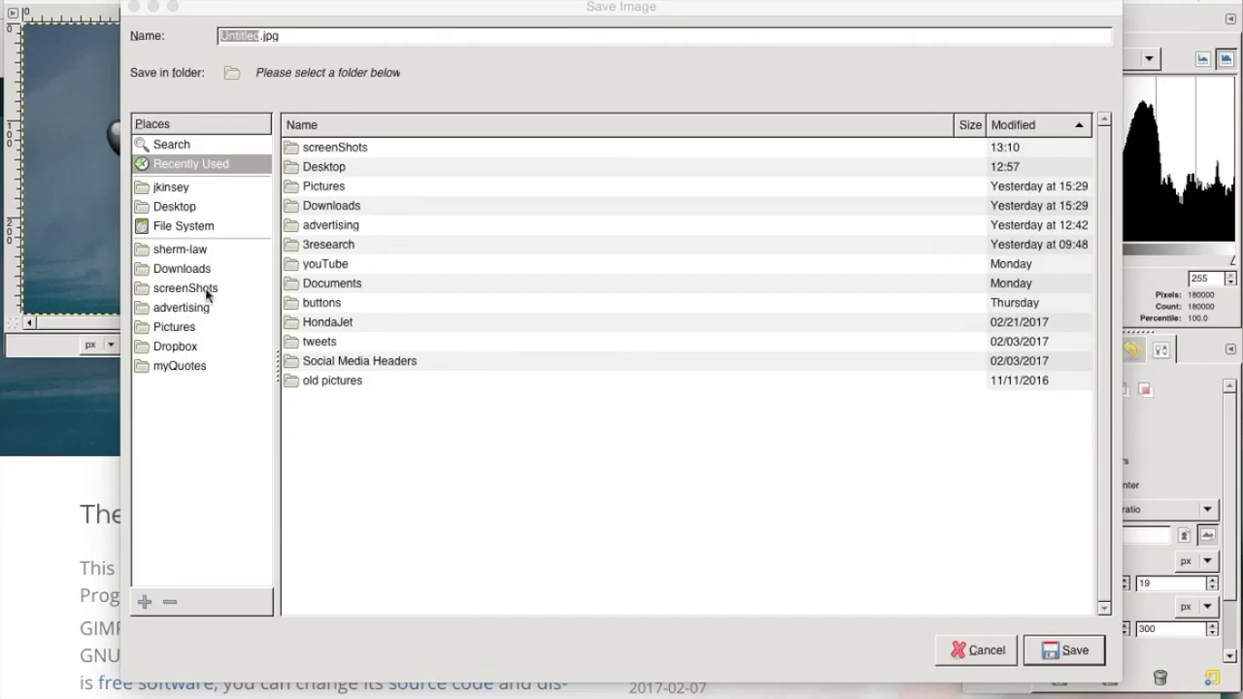
{"action": "left_click", "coordinate": [185, 308]}
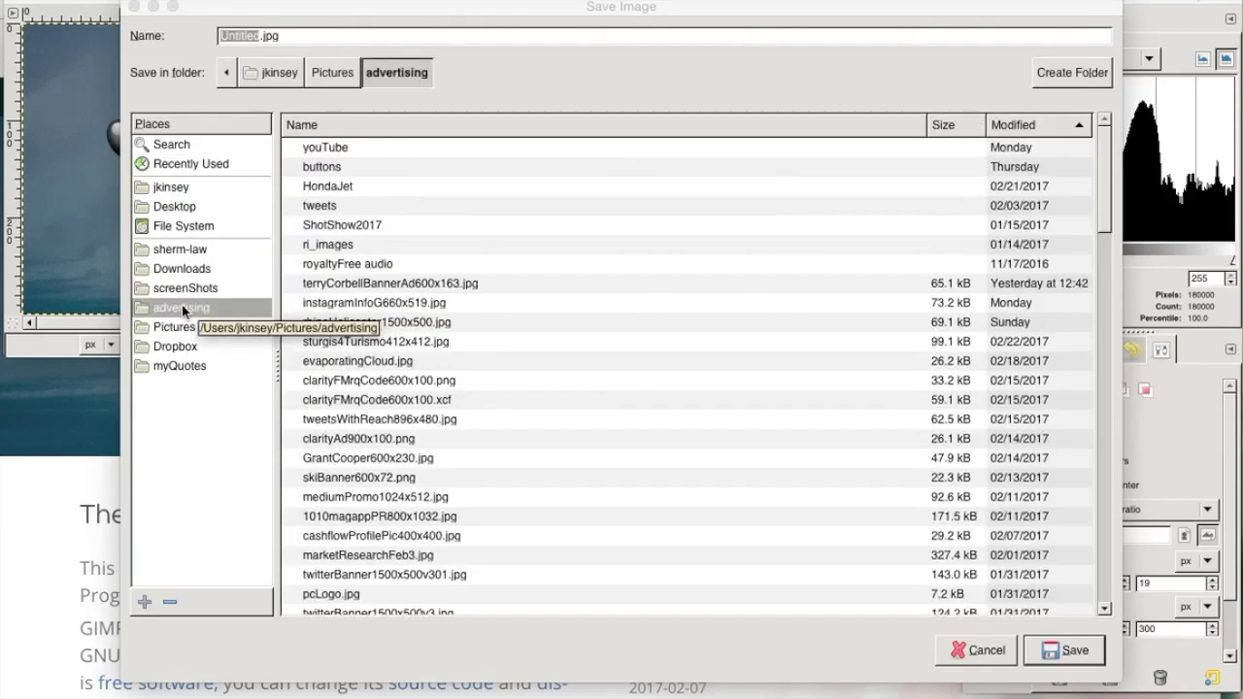
{"action": "left_click", "coordinate": [247, 36]}
{"action": "double_click", "coordinate": [247, 36]}
{"action": "left_click", "coordinate": [247, 36]}
{"action": "double_click", "coordinate": [246, 36]}
{"action": "type", "text": "gimpLogo"}
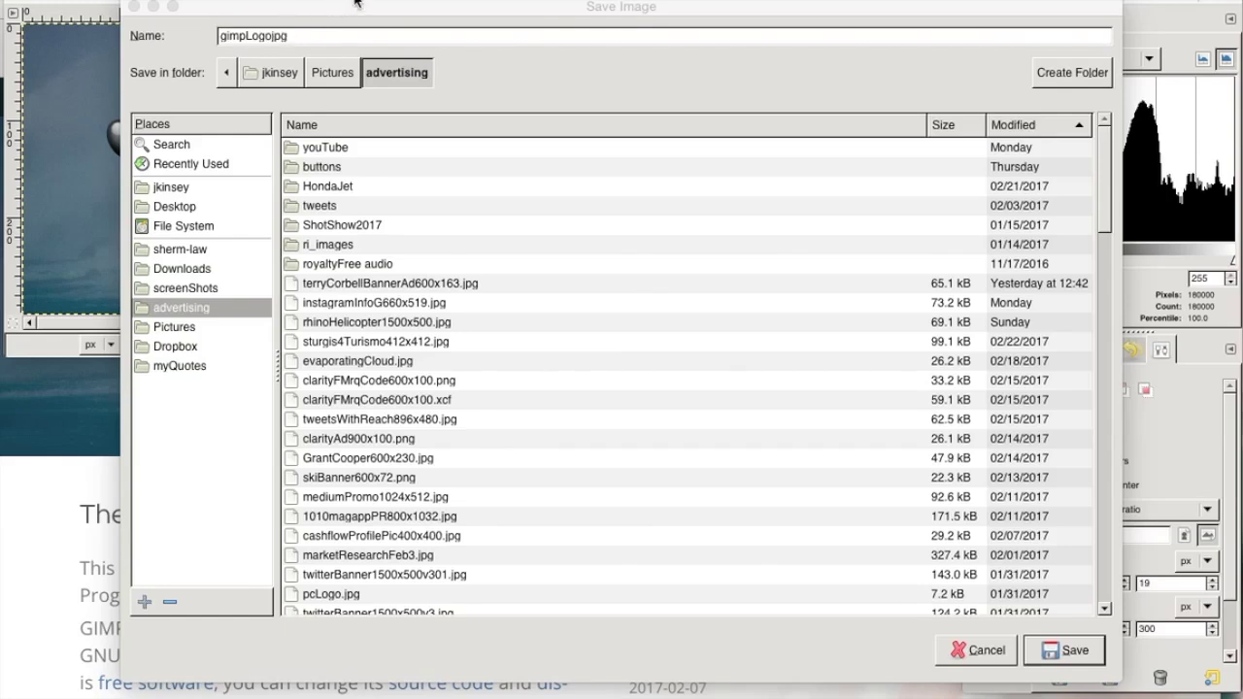
{"action": "left_click_drag", "start_coordinate": [352, 10], "coordinate": [345, 27]}
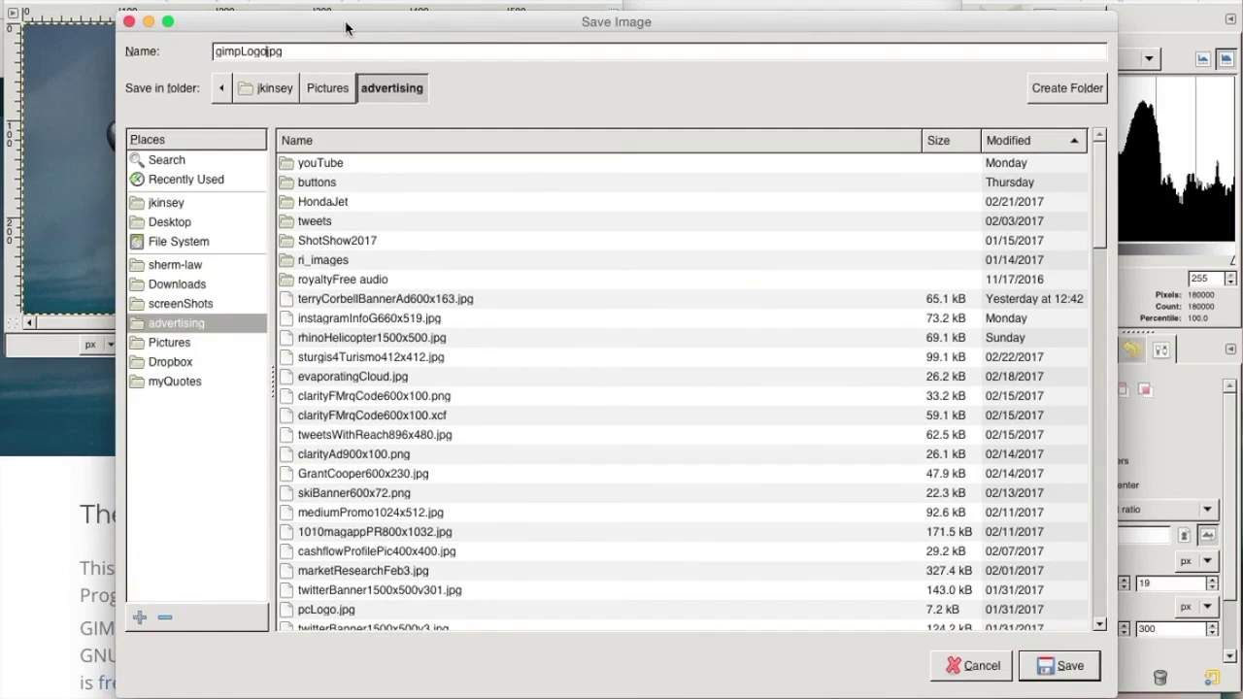
{"action": "type", "text": "600x300."}
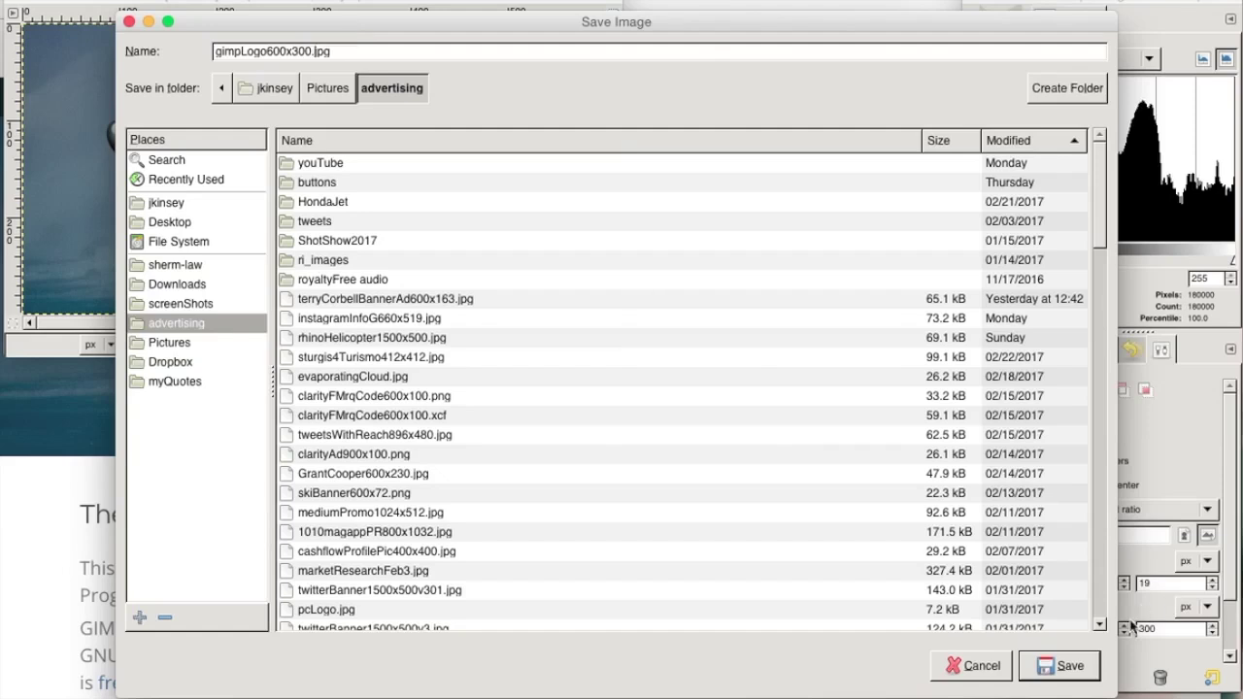
Save gimpLogo600x300.jpg into the advertising folder
{"action": "left_click", "coordinate": [1071, 668]}
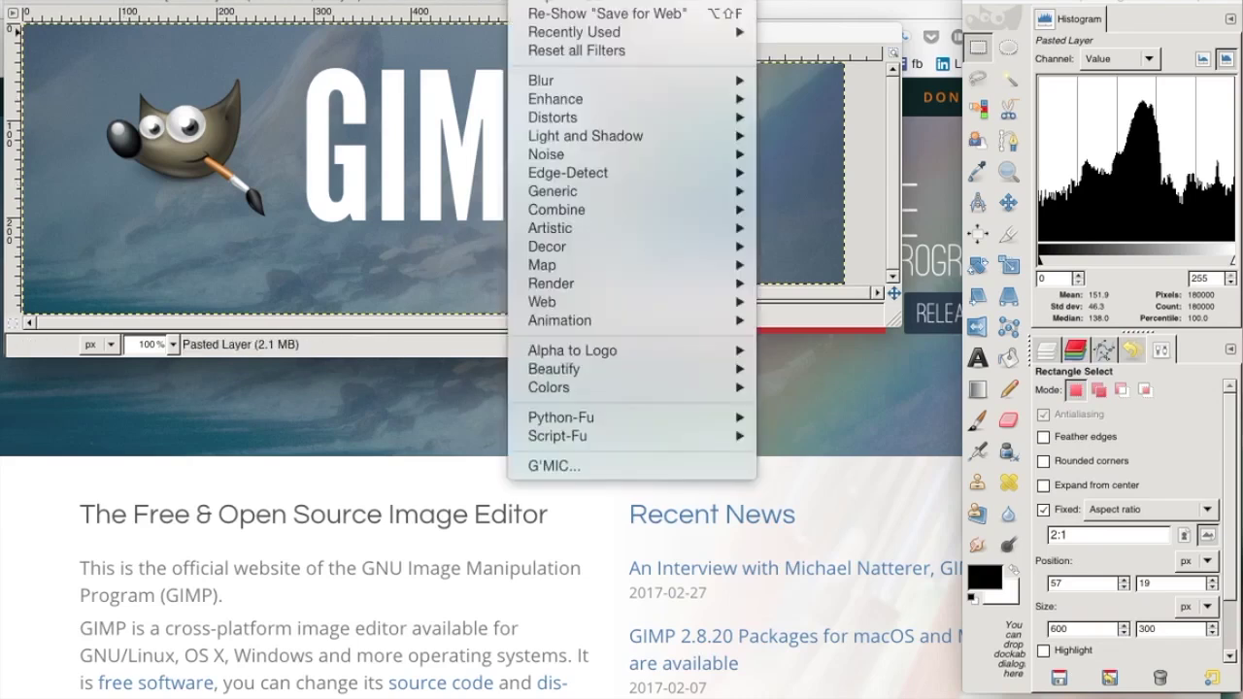
{"action": "mouse_move", "coordinate": [640, 139]}
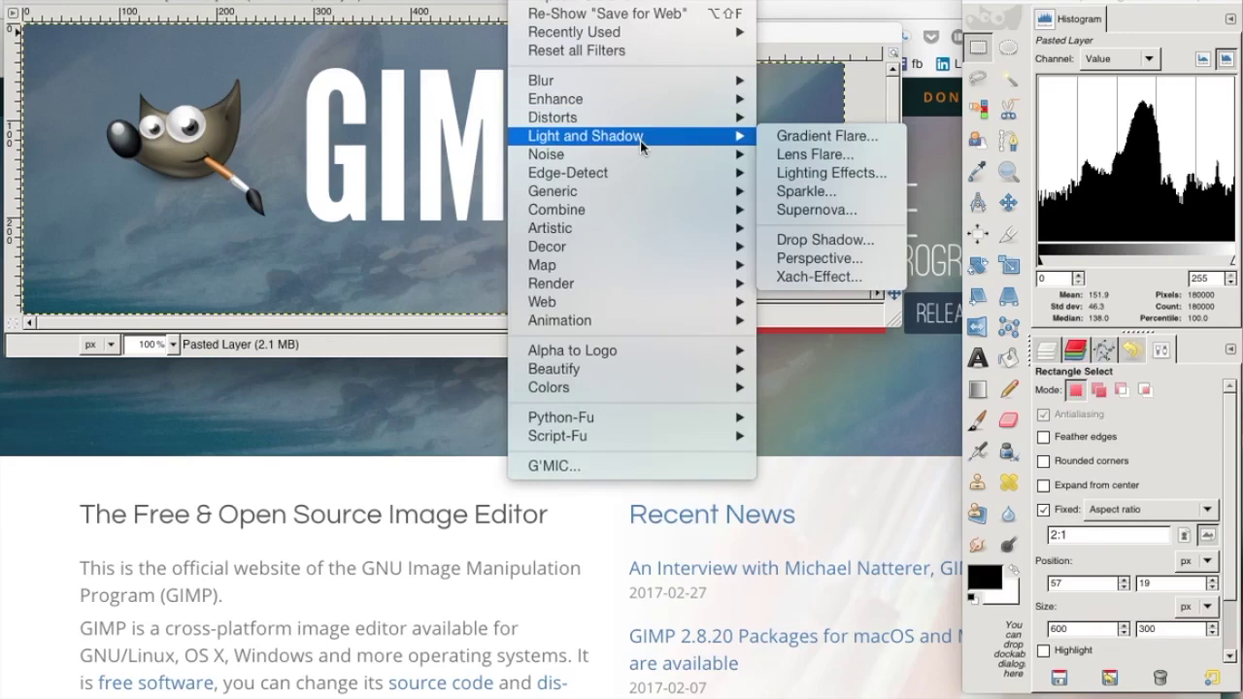
{"action": "left_click", "coordinate": [810, 240]}
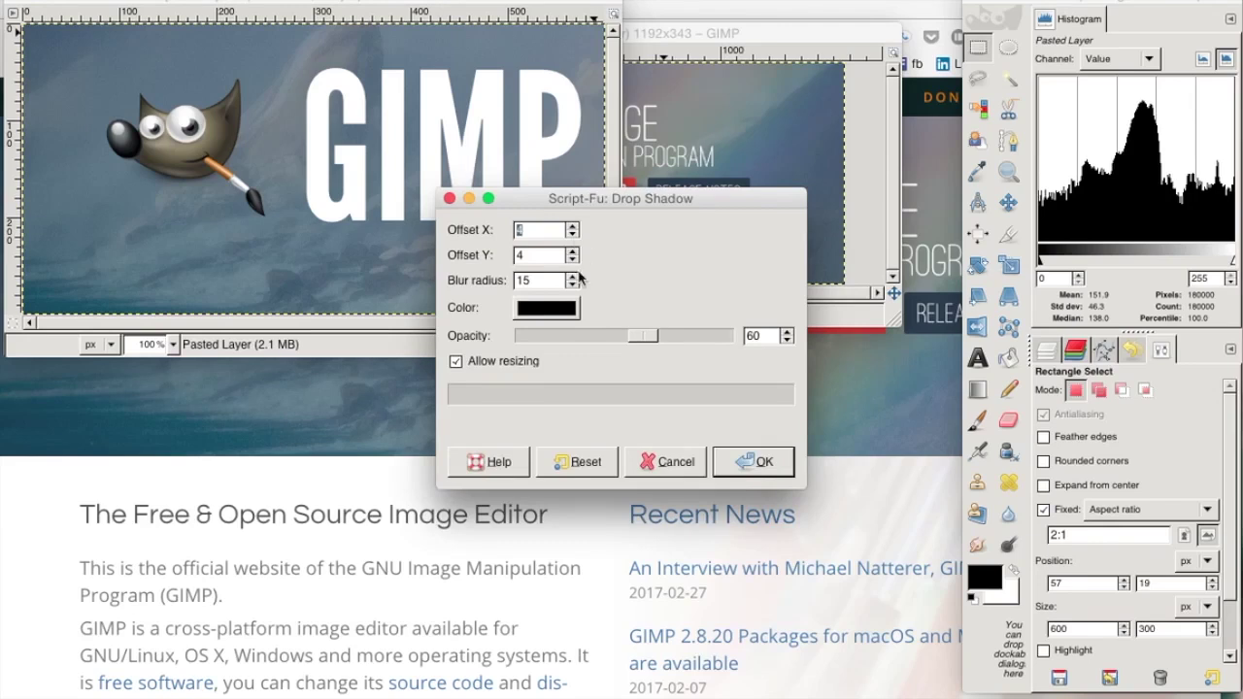
Set Drop Shadow offsets to 6 and 6 with blur radius 18, then choose its colour
{"action": "left_click", "coordinate": [573, 229]}
{"action": "left_click", "coordinate": [572, 253]}
{"action": "left_click", "coordinate": [572, 253]}
{"action": "left_click", "coordinate": [572, 277]}
{"action": "left_click", "coordinate": [546, 306]}
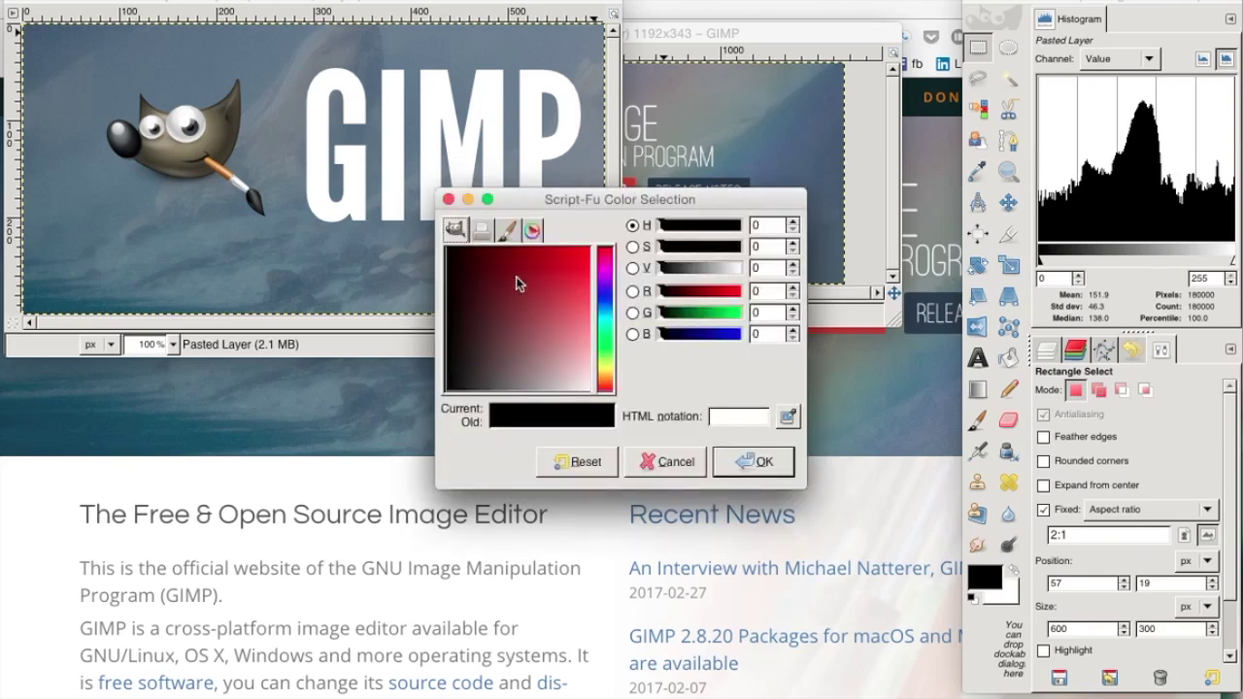
Pick dark red 461b1b as the shadow colour, set opacity to 80, and apply the drop shadow
{"action": "left_click", "coordinate": [532, 230]}
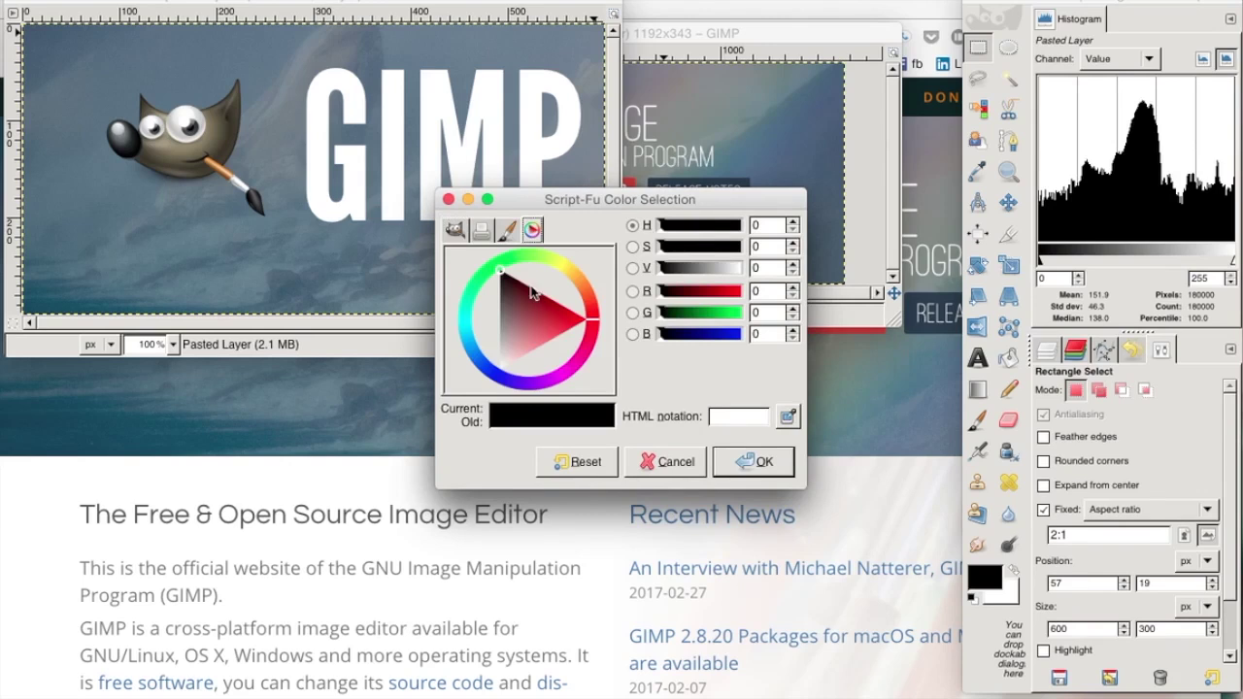
{"action": "left_click", "coordinate": [507, 232]}
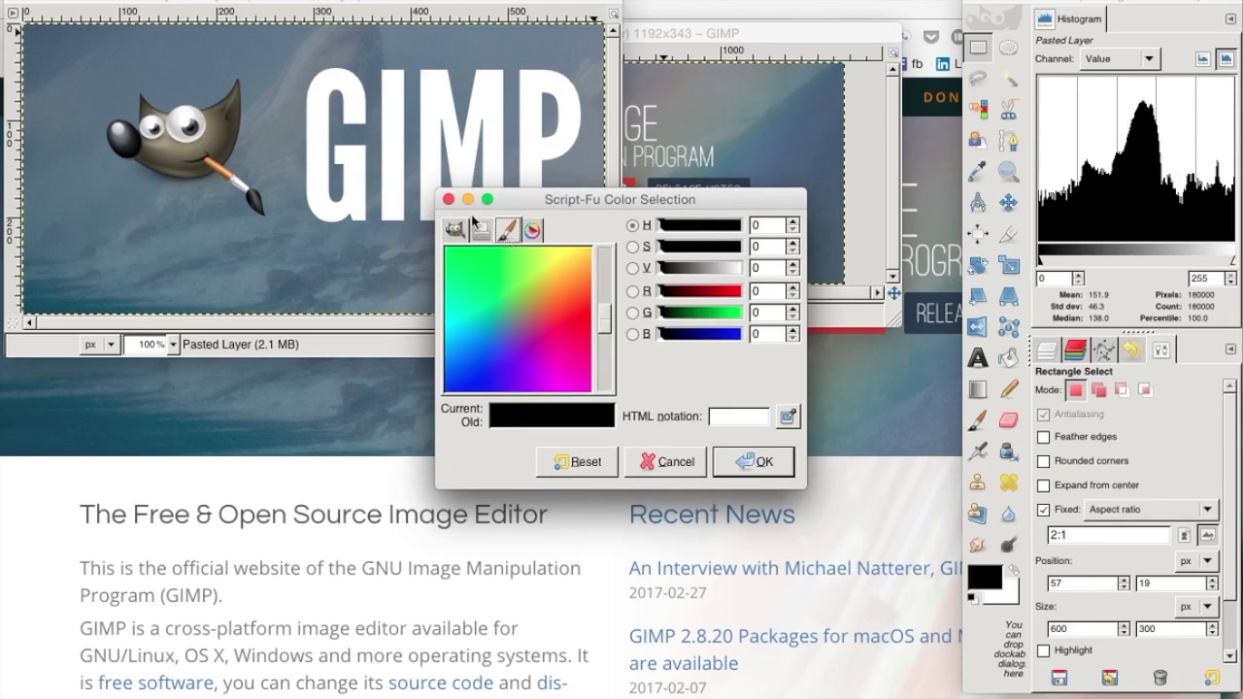
{"action": "left_click", "coordinate": [453, 232]}
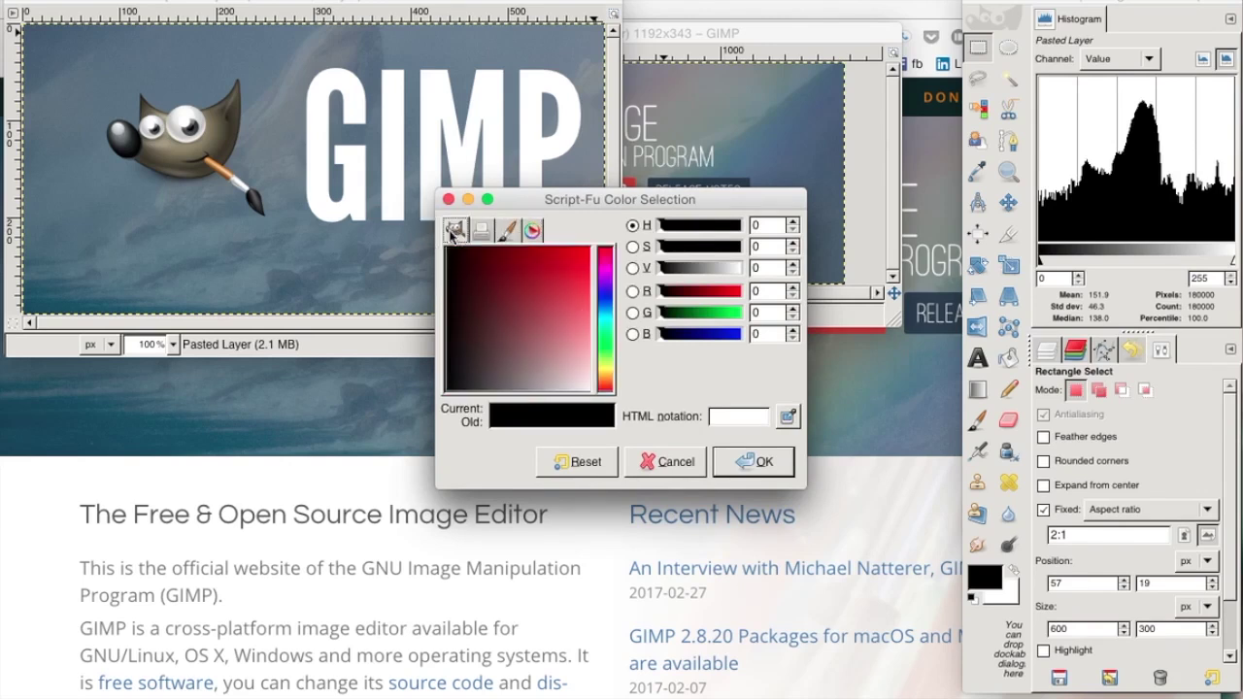
{"action": "left_click", "coordinate": [485, 305]}
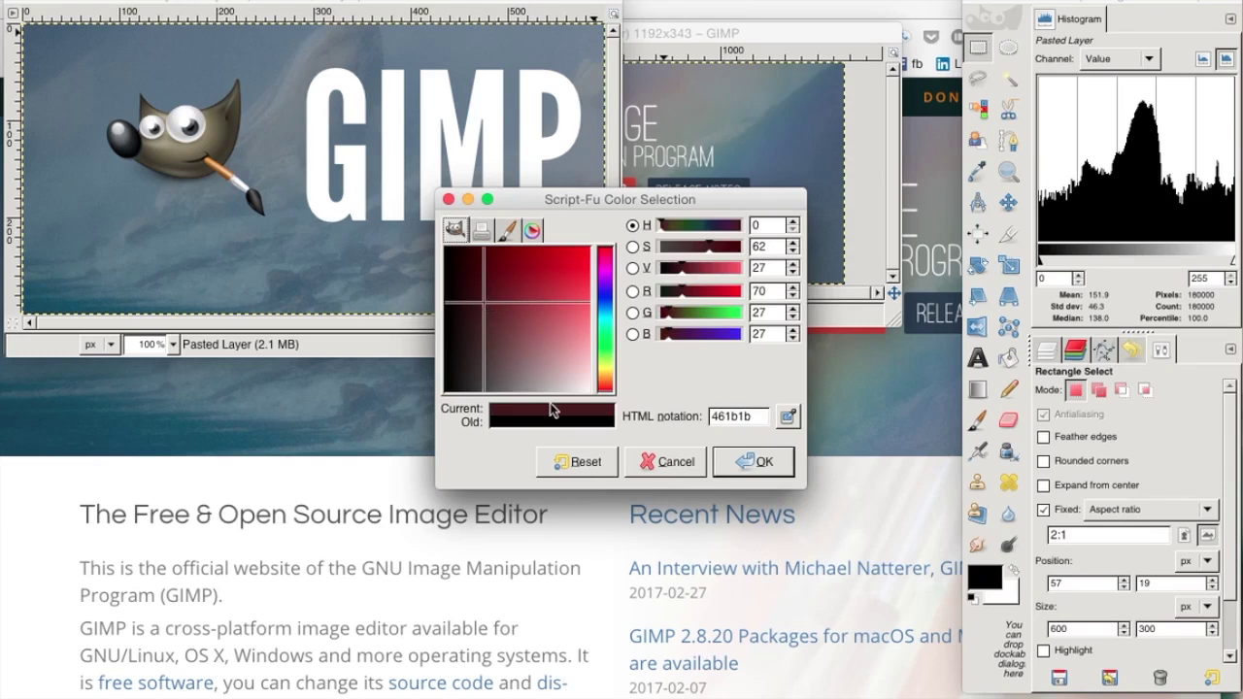
{"action": "left_click", "coordinate": [755, 461]}
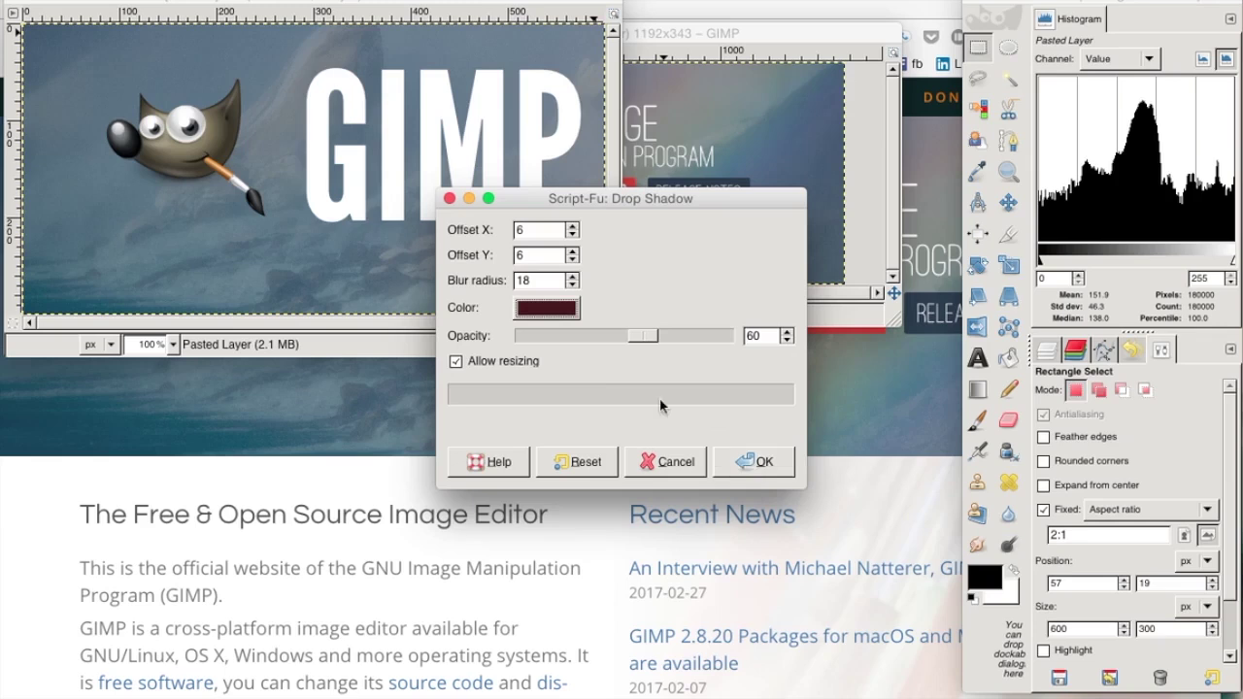
{"action": "left_click", "coordinate": [674, 336]}
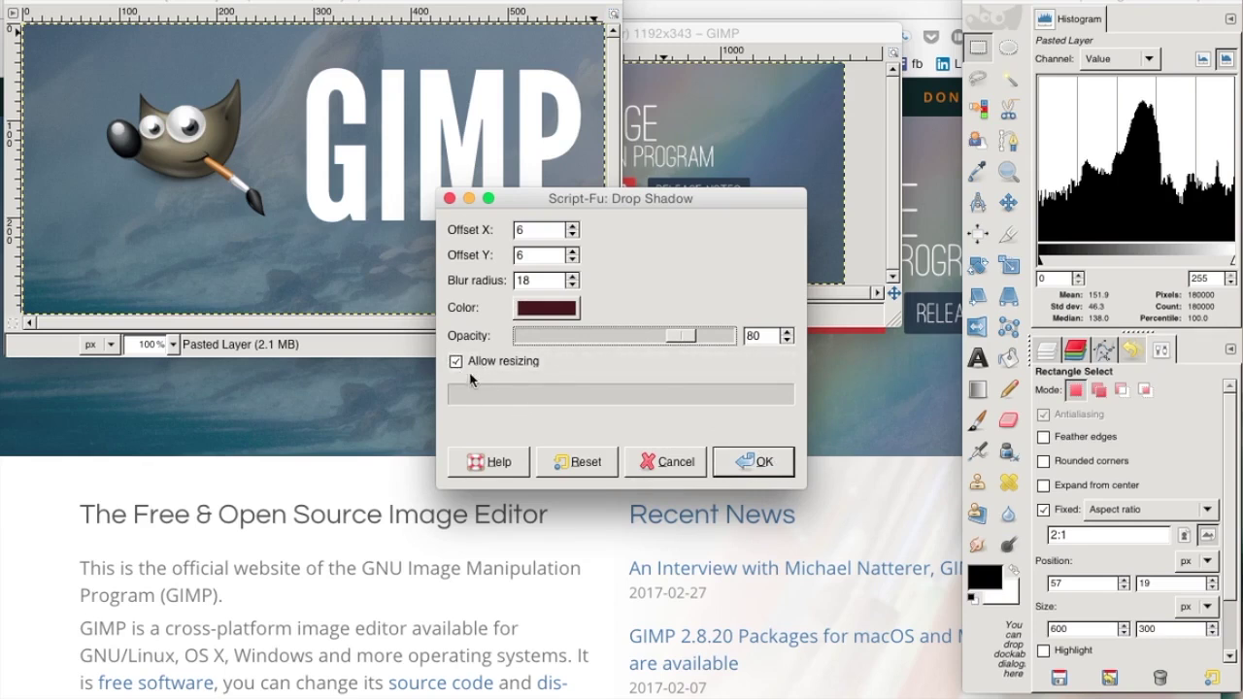
{"action": "left_click", "coordinate": [753, 463]}
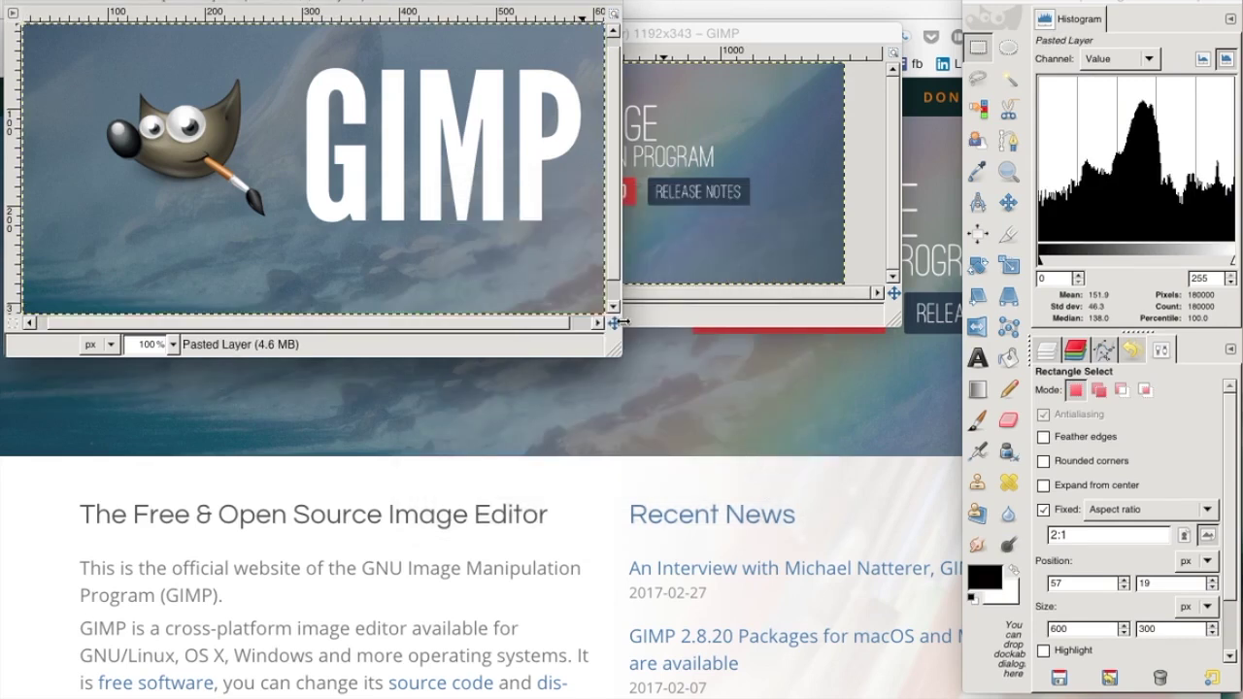
Merge the banner layer down into its Drop Shadow layer, then autocrop the image
{"action": "left_click_drag", "start_coordinate": [615, 351], "coordinate": [735, 422]}
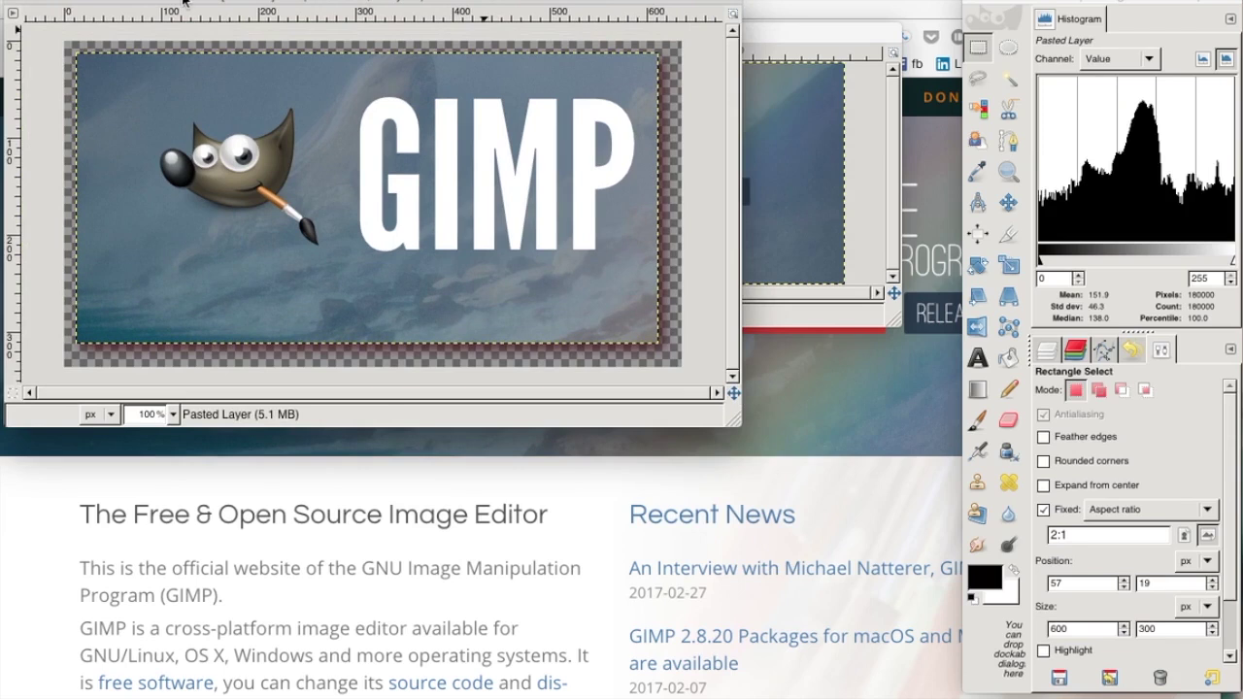
{"action": "left_click", "coordinate": [367, 0]}
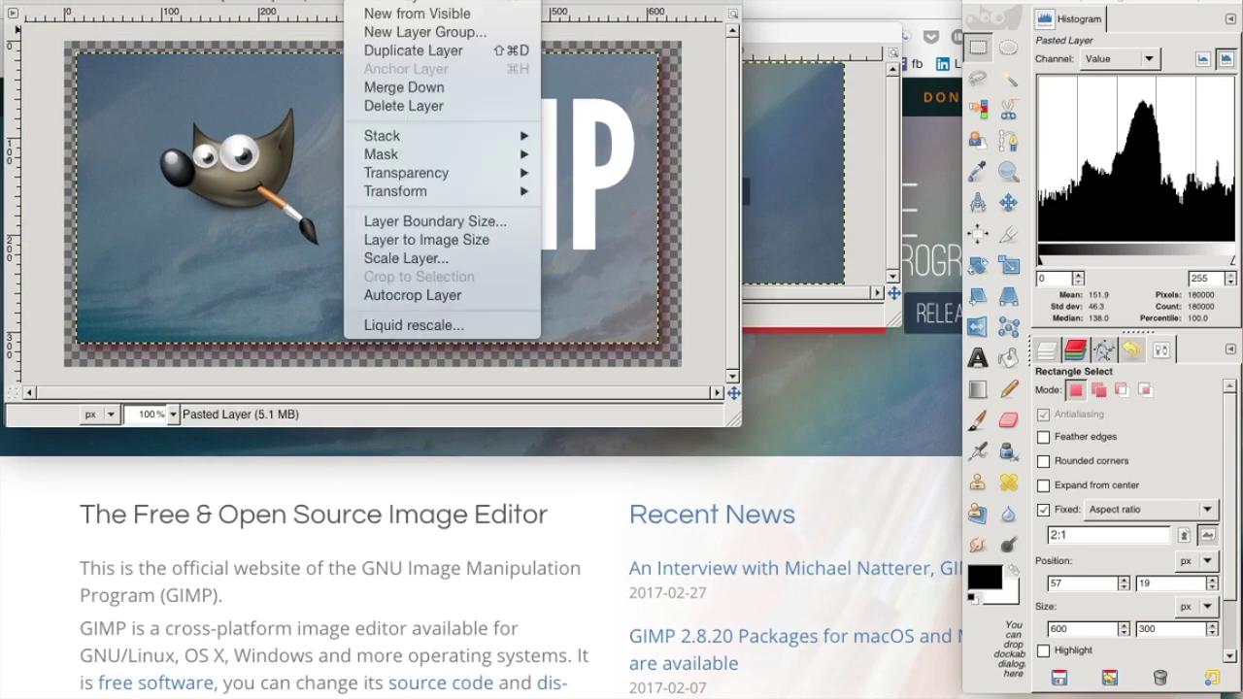
{"action": "left_click", "coordinate": [390, 87]}
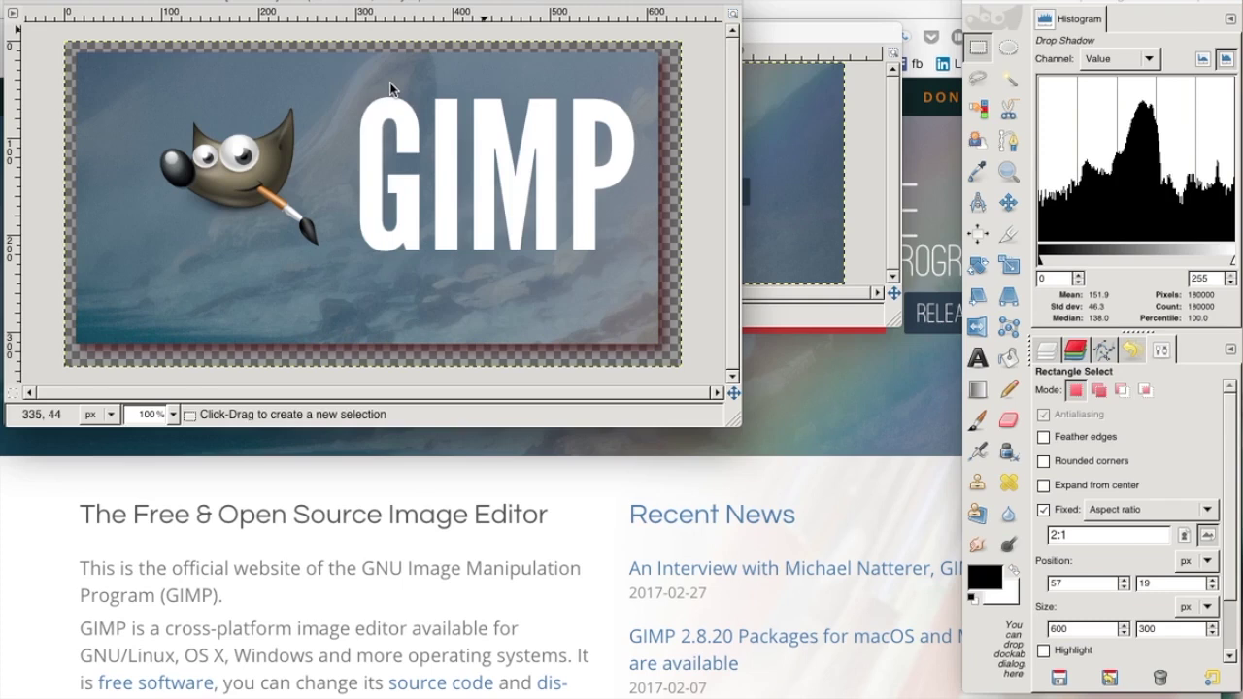
{"action": "left_click", "coordinate": [330, 0]}
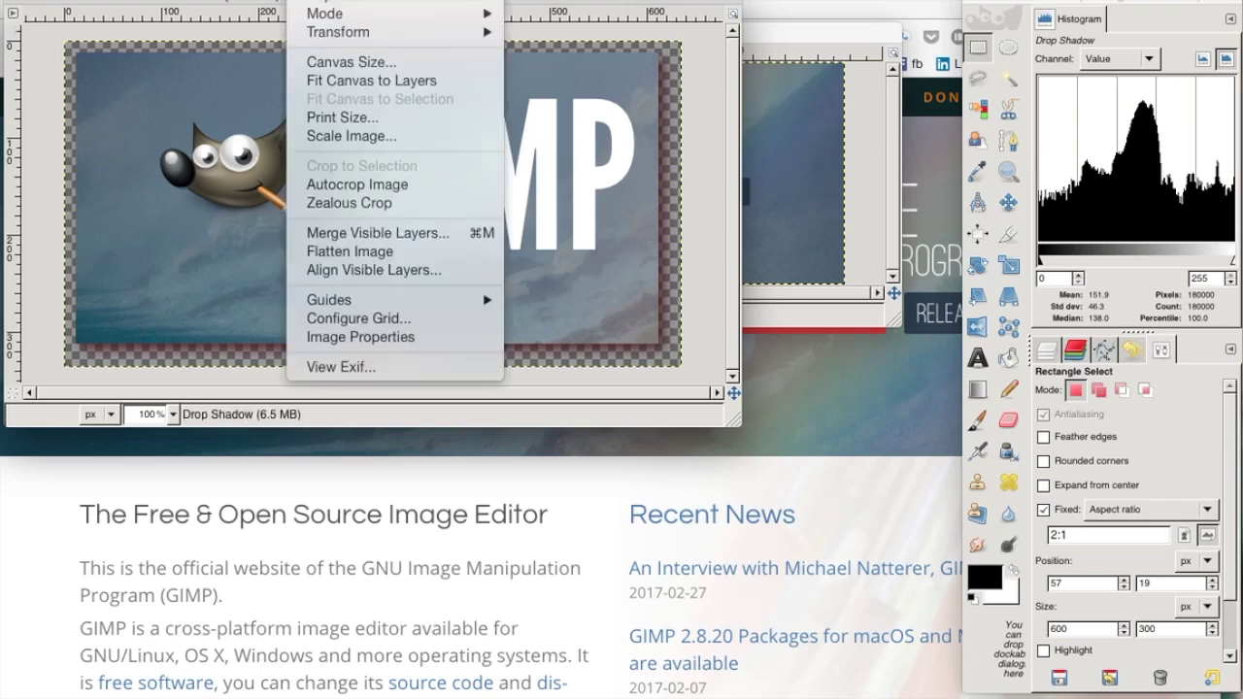
{"action": "left_click", "coordinate": [326, 186]}
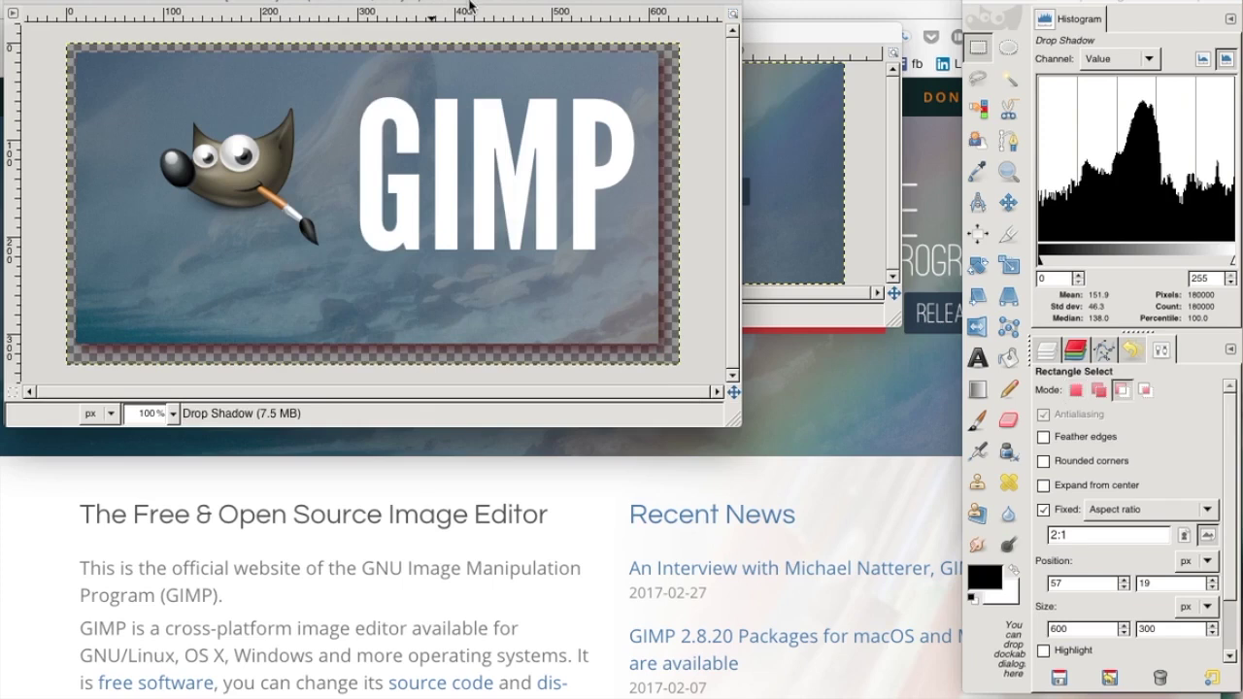
Undo the autocrop and select a 624×312 area around the banner and its shadow
{"action": "key", "text": "ctrl+z"}
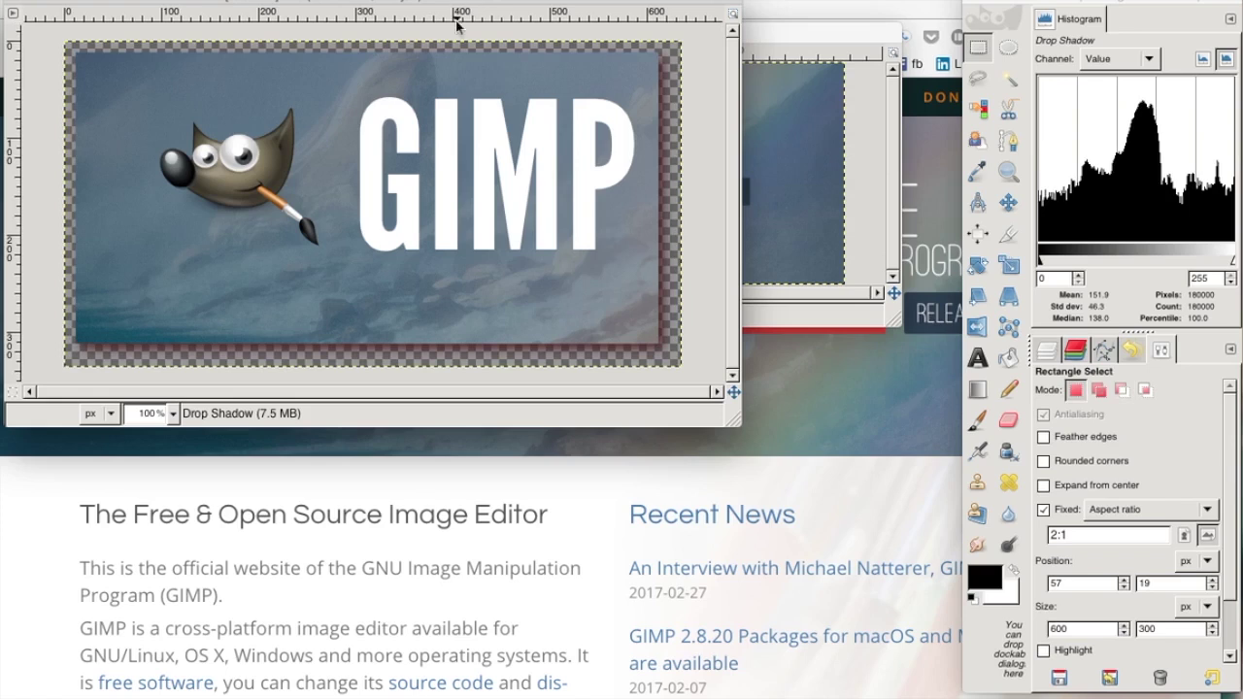
{"action": "left_click", "coordinate": [980, 48]}
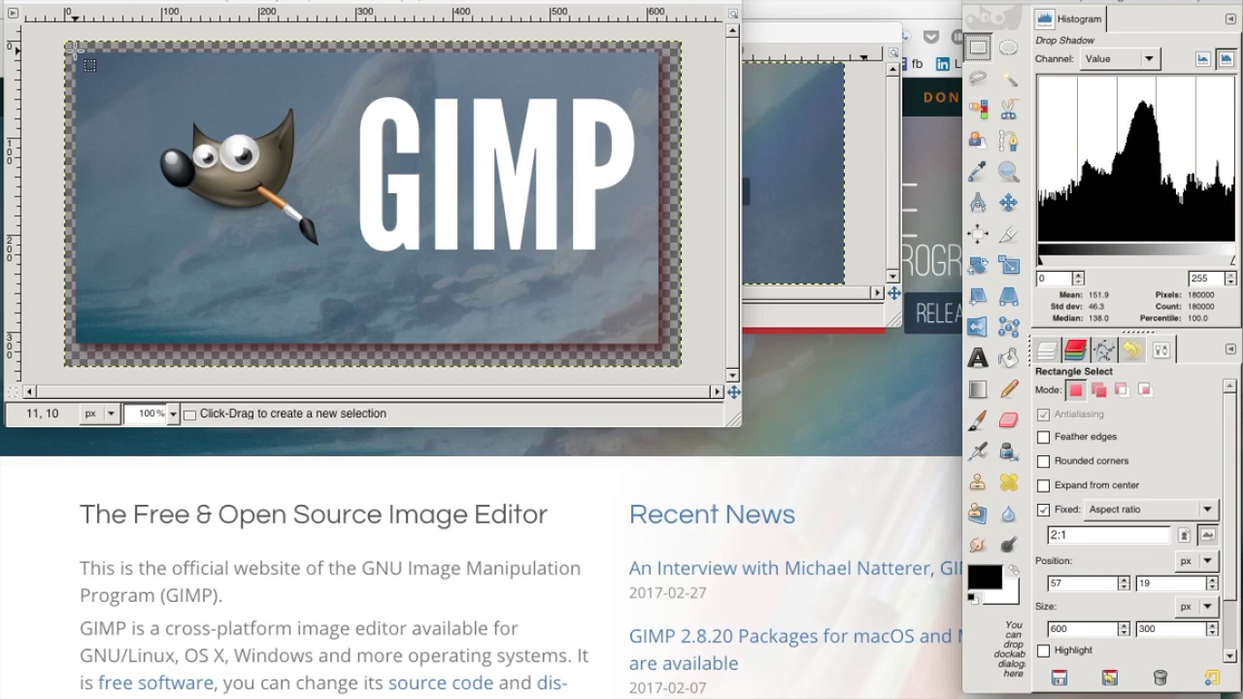
{"action": "left_click_drag", "start_coordinate": [75, 50], "coordinate": [601, 356]}
{"action": "mouse_move", "coordinate": [556, 245]}
{"action": "left_mouse_down"}
{"action": "mouse_move", "coordinate": [545, 233]}
{"action": "mouse_move", "coordinate": [555, 245]}
{"action": "left_mouse_up"}
Copy the selection and paste it as a new image
{"action": "key", "text": "super+c"}
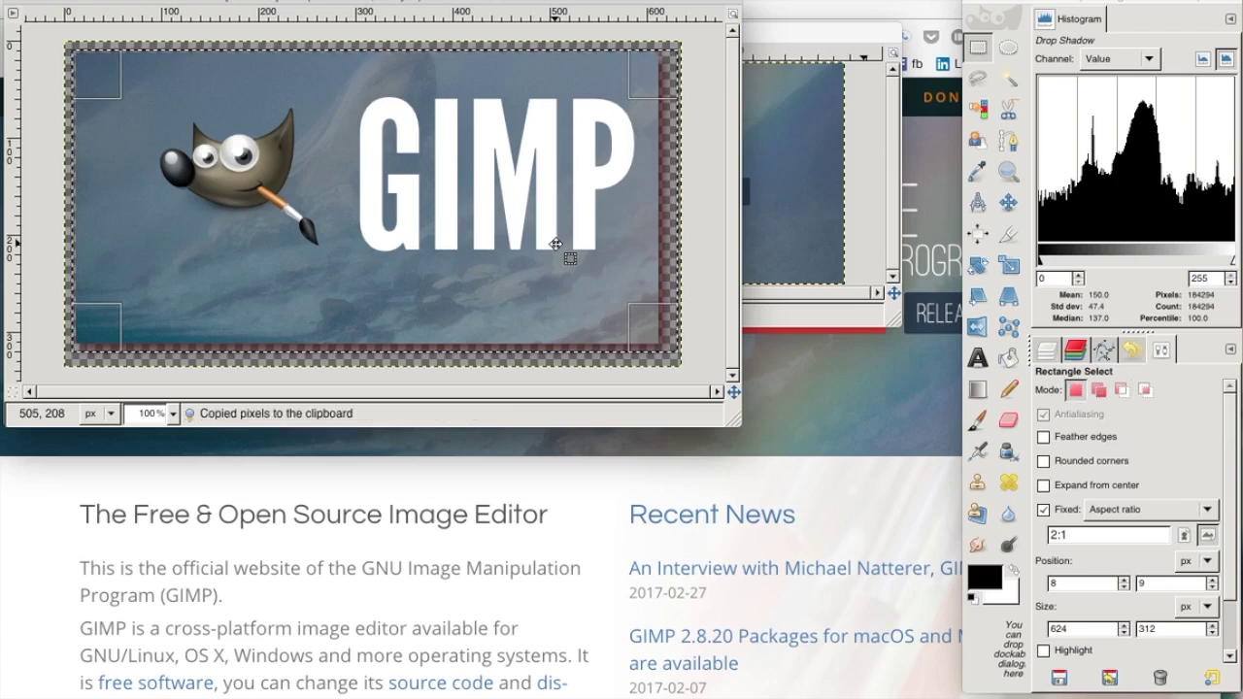
{"action": "key", "text": "shift"}
{"action": "key", "text": "super+shift+v"}
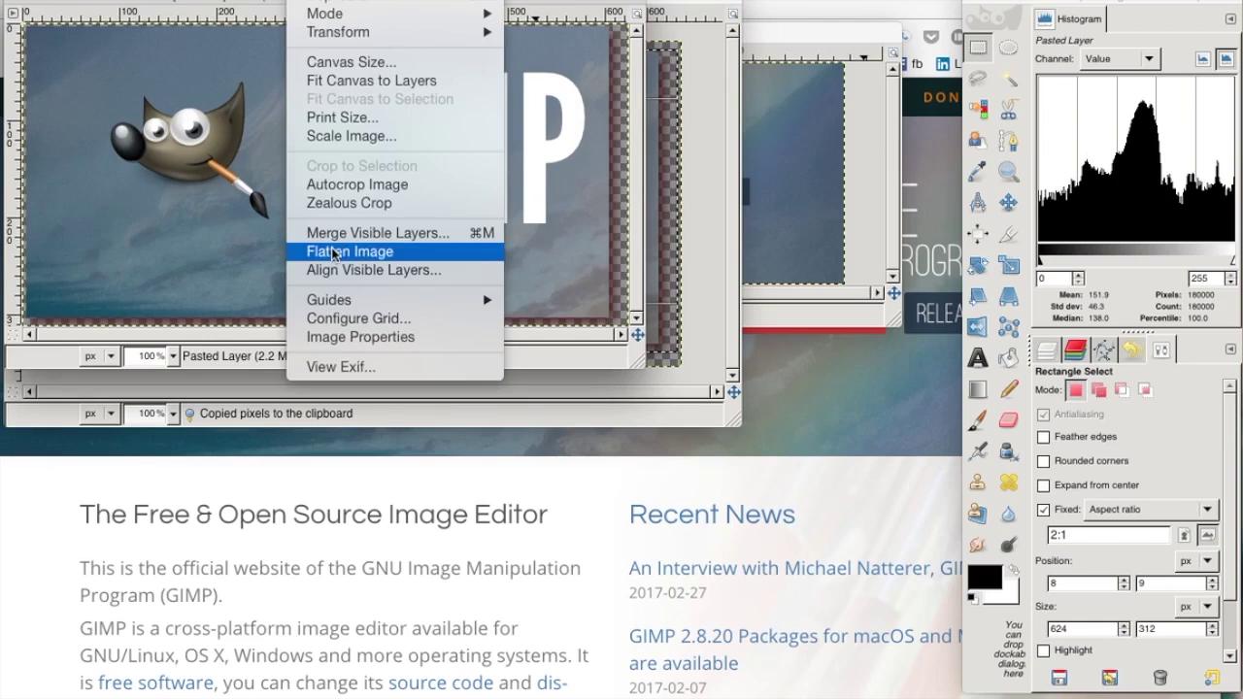
Flatten the pasted image and raise its Save for Web JPEG quality from 85 to 90
{"action": "left_click", "coordinate": [332, 251]}
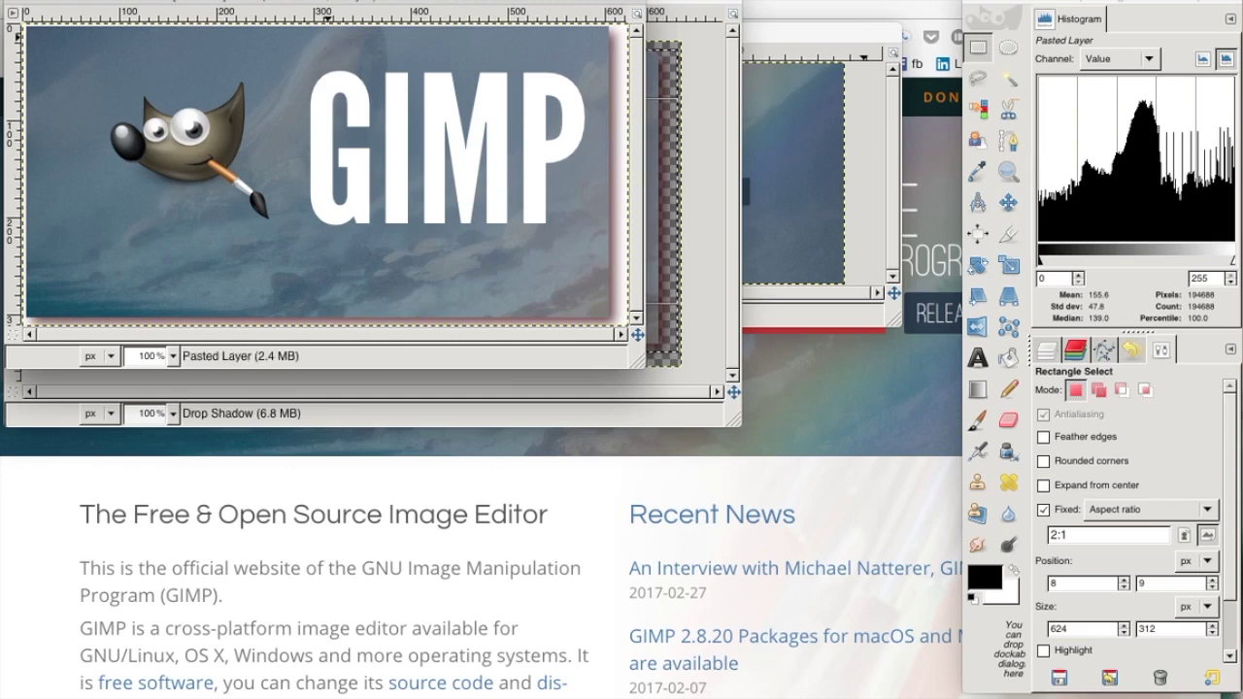
{"action": "left_click", "coordinate": [109, 0]}
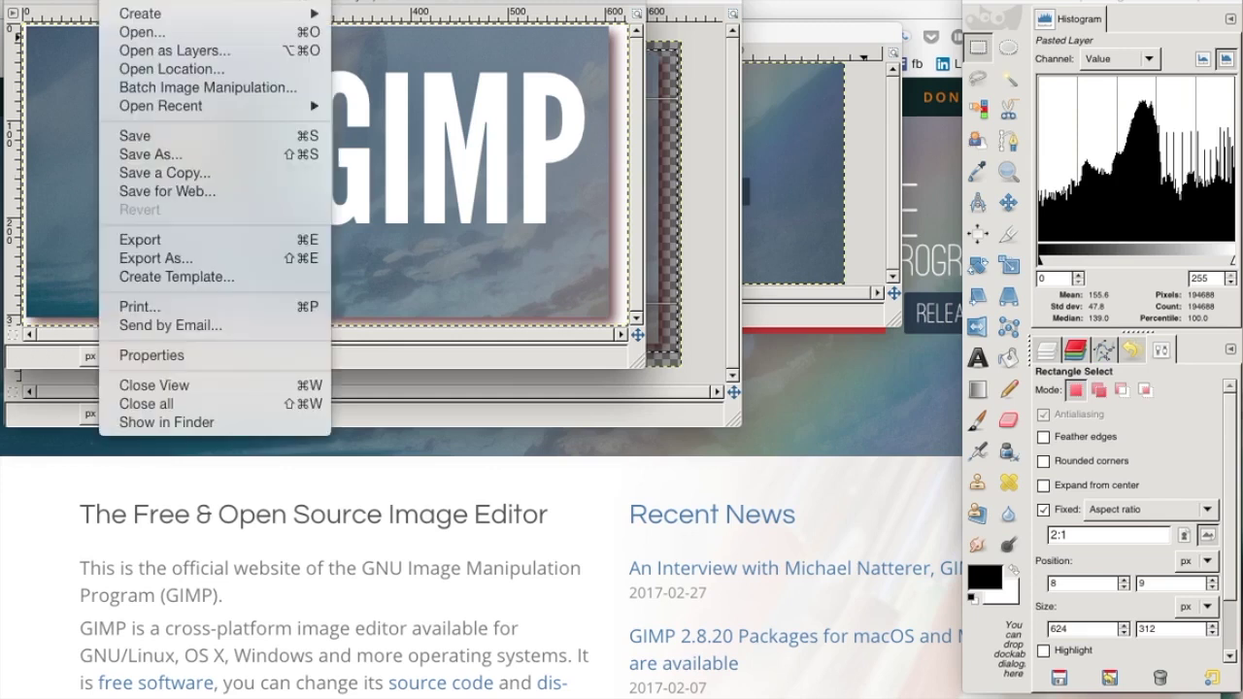
{"action": "left_click", "coordinate": [160, 194]}
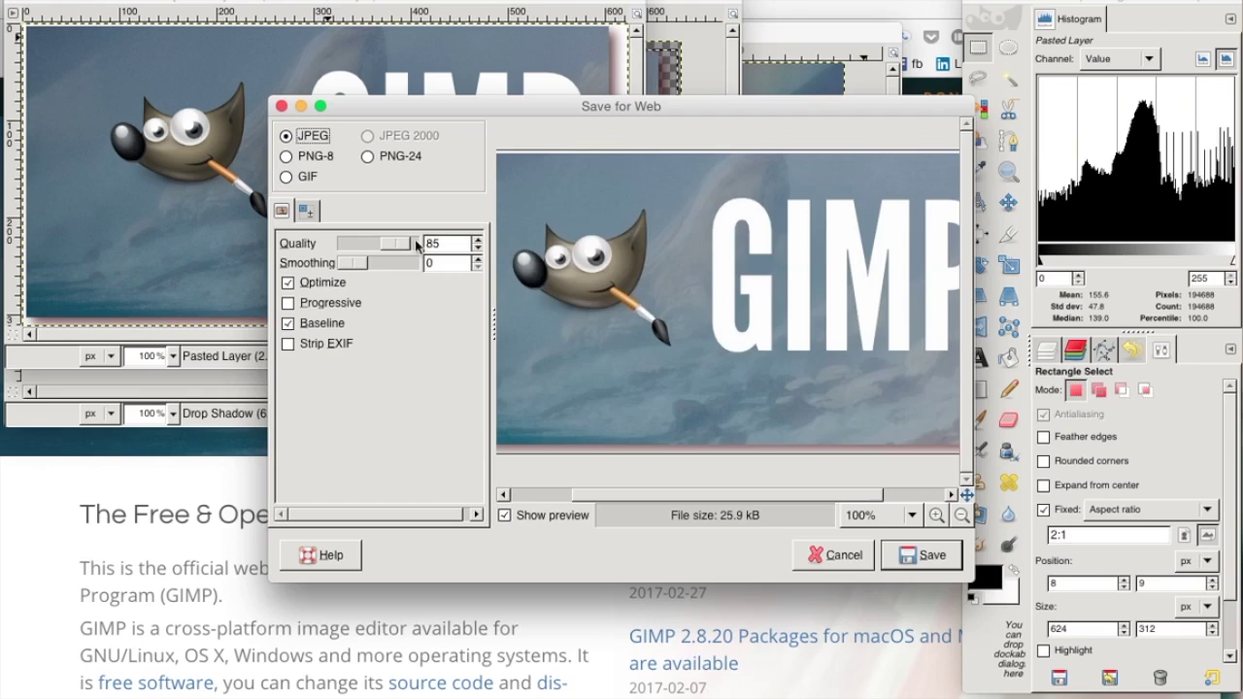
{"action": "left_click", "coordinate": [477, 241]}
{"action": "left_click", "coordinate": [477, 240]}
{"action": "left_click", "coordinate": [477, 240]}
{"action": "left_click", "coordinate": [477, 241]}
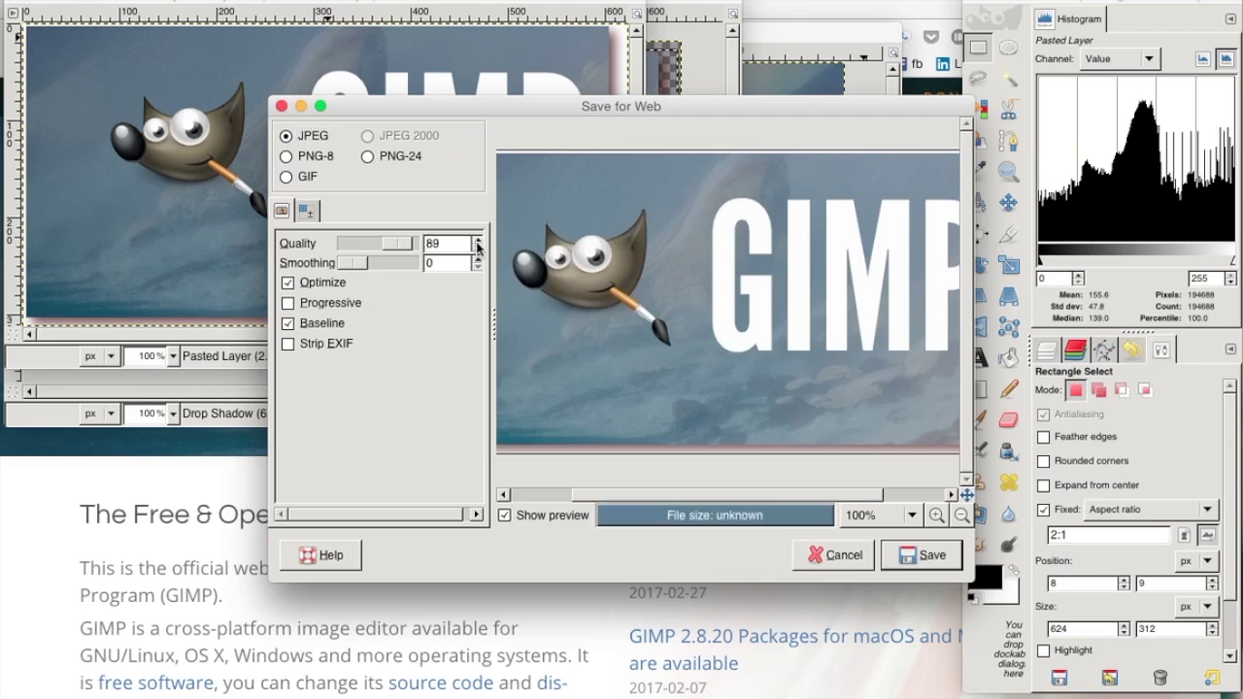
{"action": "left_click", "coordinate": [477, 241]}
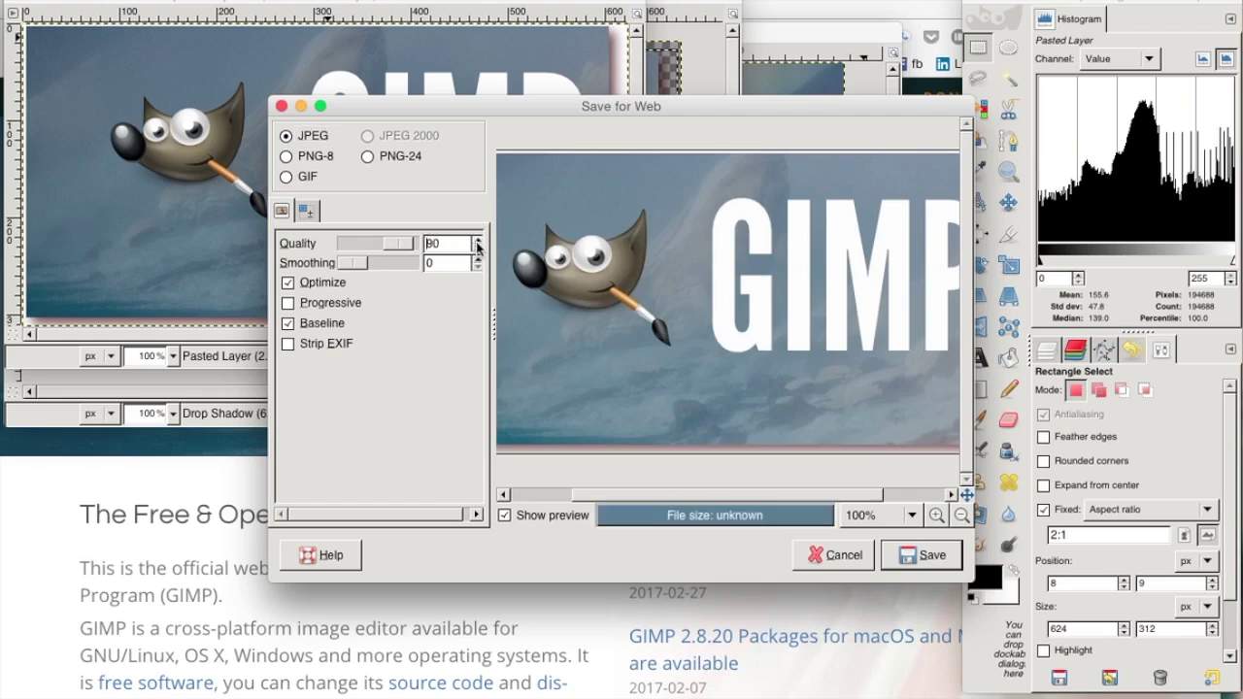
Name the web JPEG gimpLogo624x312.jpg in the advertising folder
{"action": "left_click", "coordinate": [927, 556]}
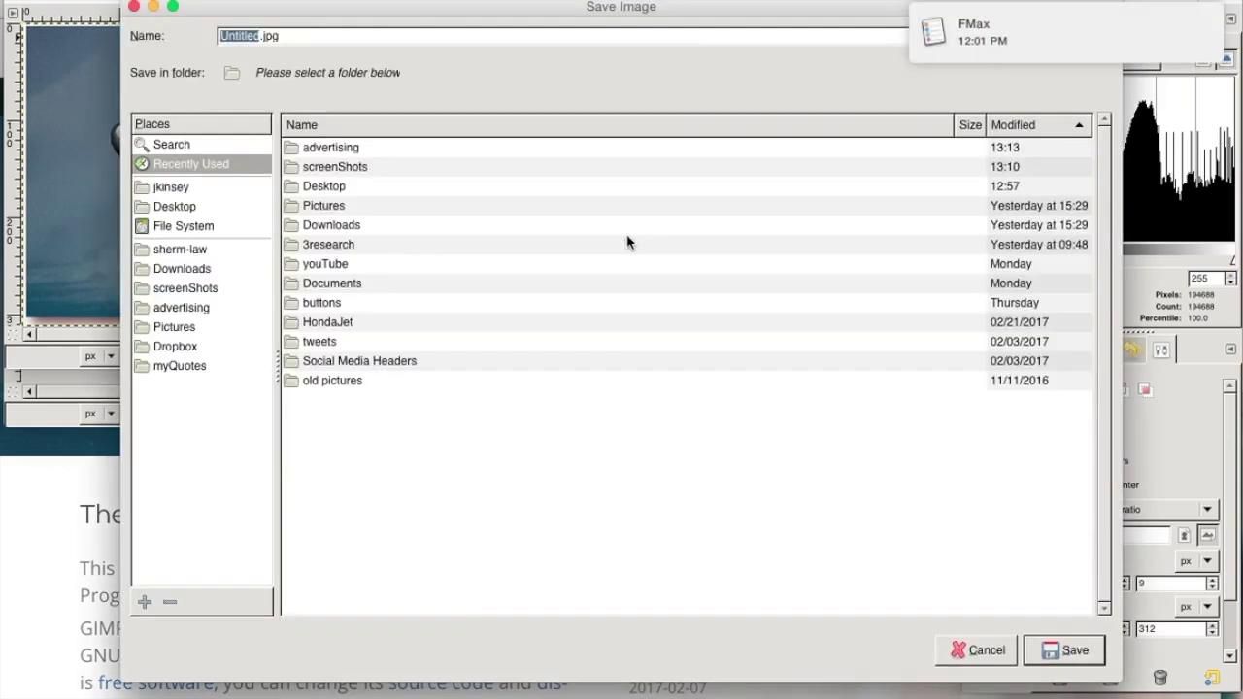
{"action": "double_click", "coordinate": [297, 147]}
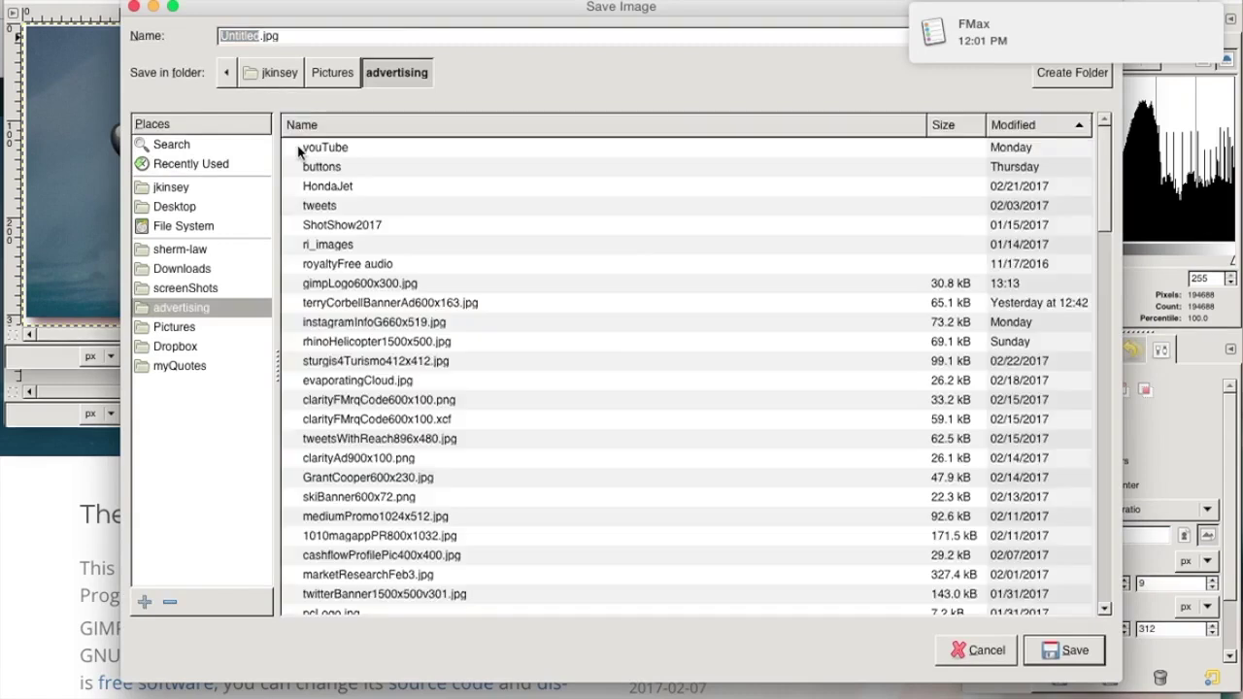
{"action": "left_click", "coordinate": [342, 283]}
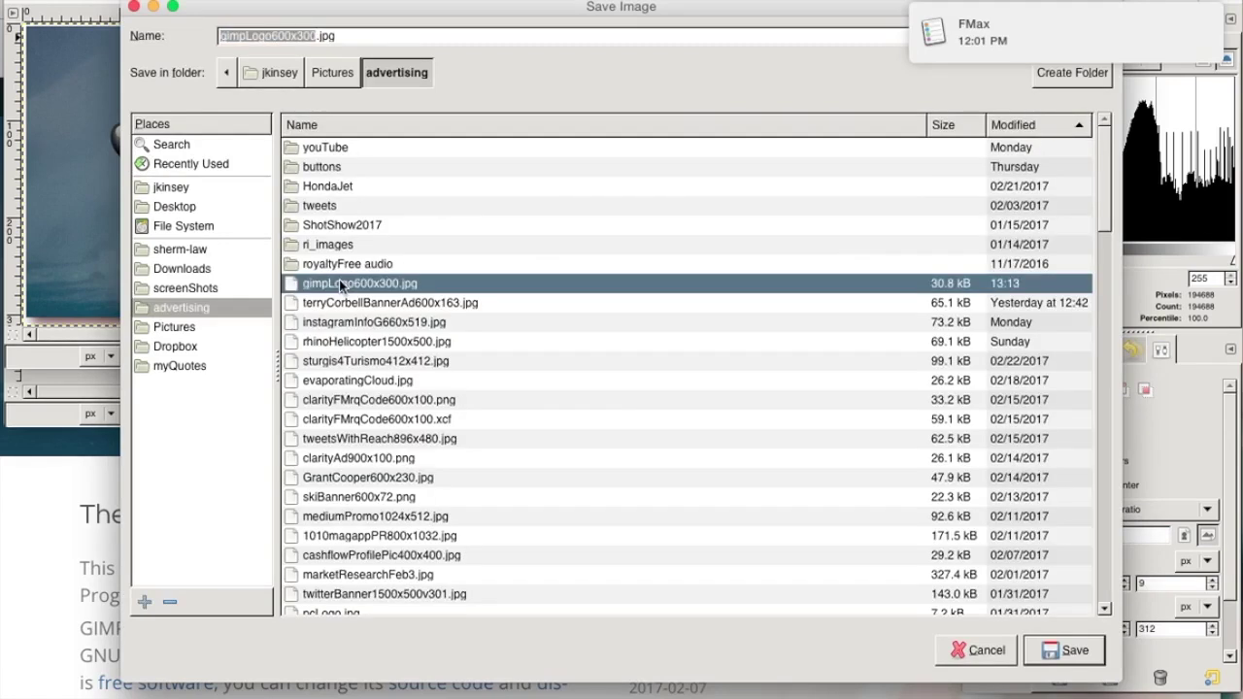
{"action": "left_click_drag", "start_coordinate": [372, 11], "coordinate": [365, 23]}
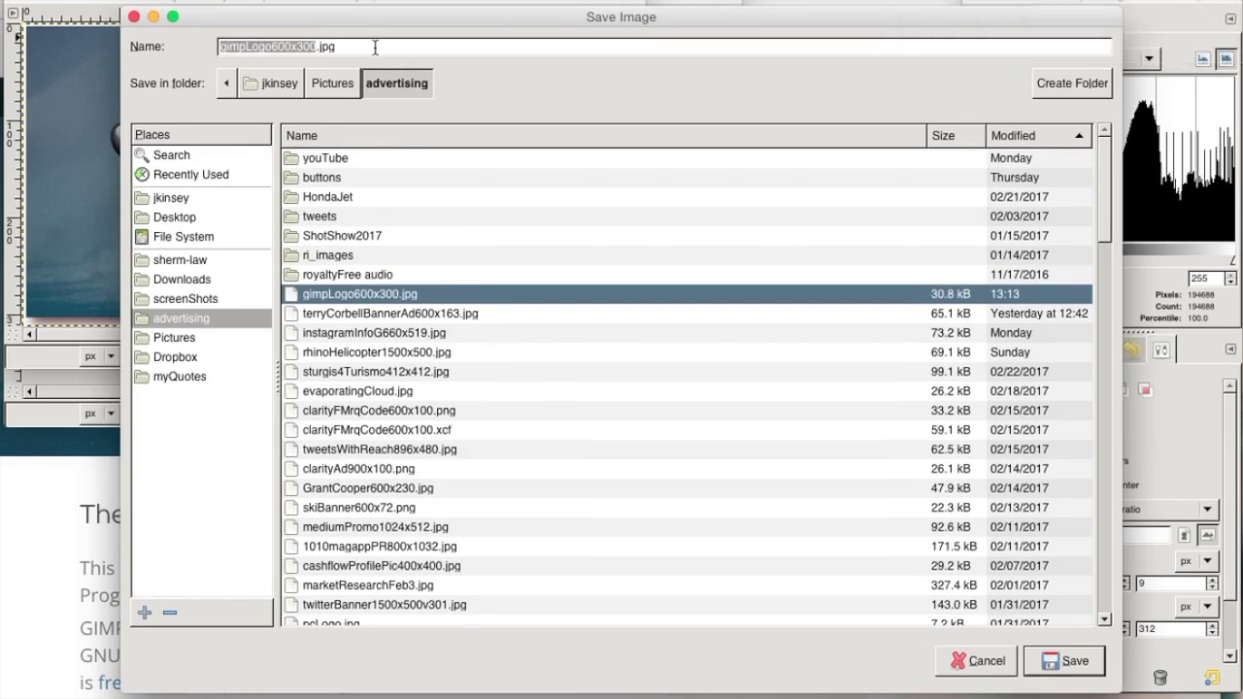
{"action": "left_click", "coordinate": [375, 46]}
{"action": "key", "text": "BackSpace"}
{"action": "key", "text": "BackSpace"}
{"action": "key", "text": "BackSpace"}
{"action": "key", "text": "BackSpace"}
{"action": "key", "text": "BackSpace"}
{"action": "key", "text": "BackSpace"}
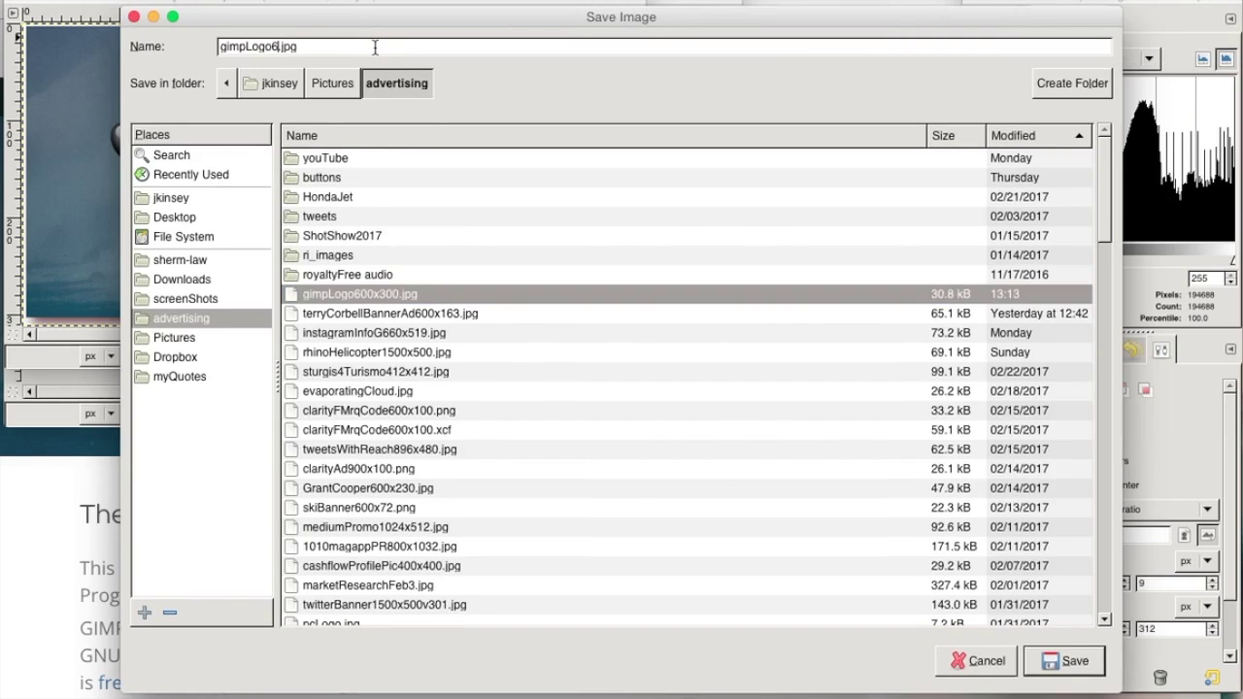
{"action": "type", "text": "24x312"}
Save the JPEG, then draft the tweet 'Have I mentione how much me loves my #gimp?'
{"action": "left_click", "coordinate": [1065, 669]}
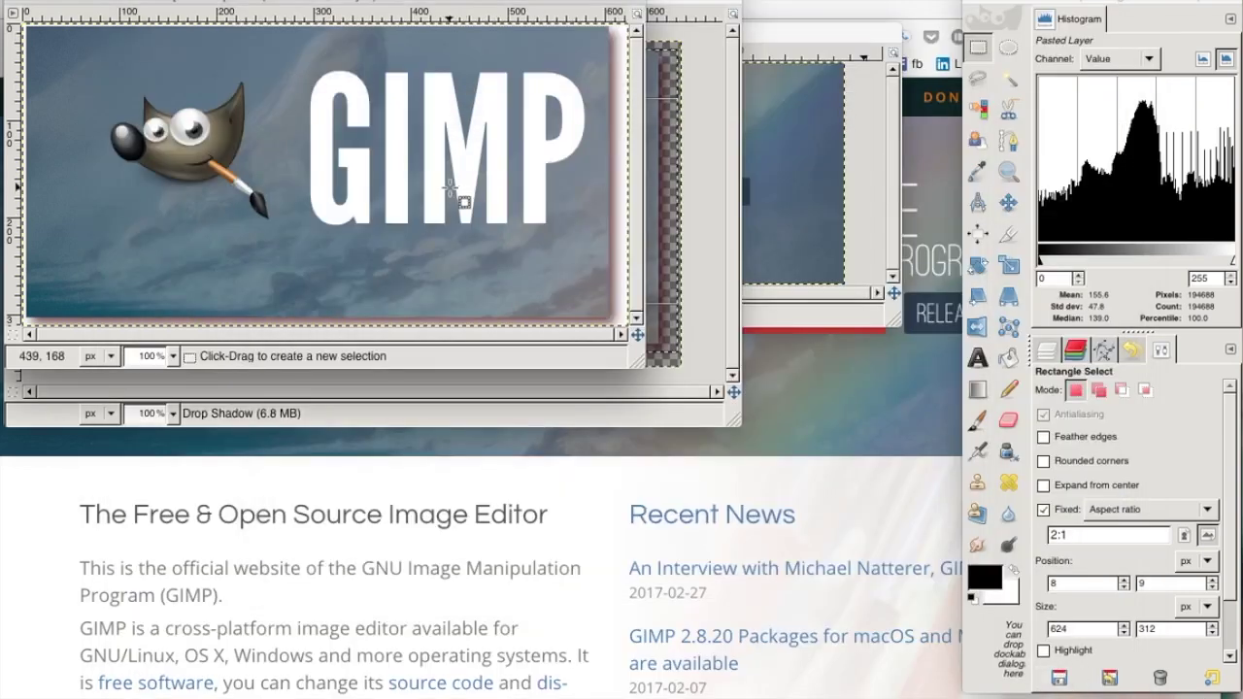
{"action": "key", "text": "super+h"}
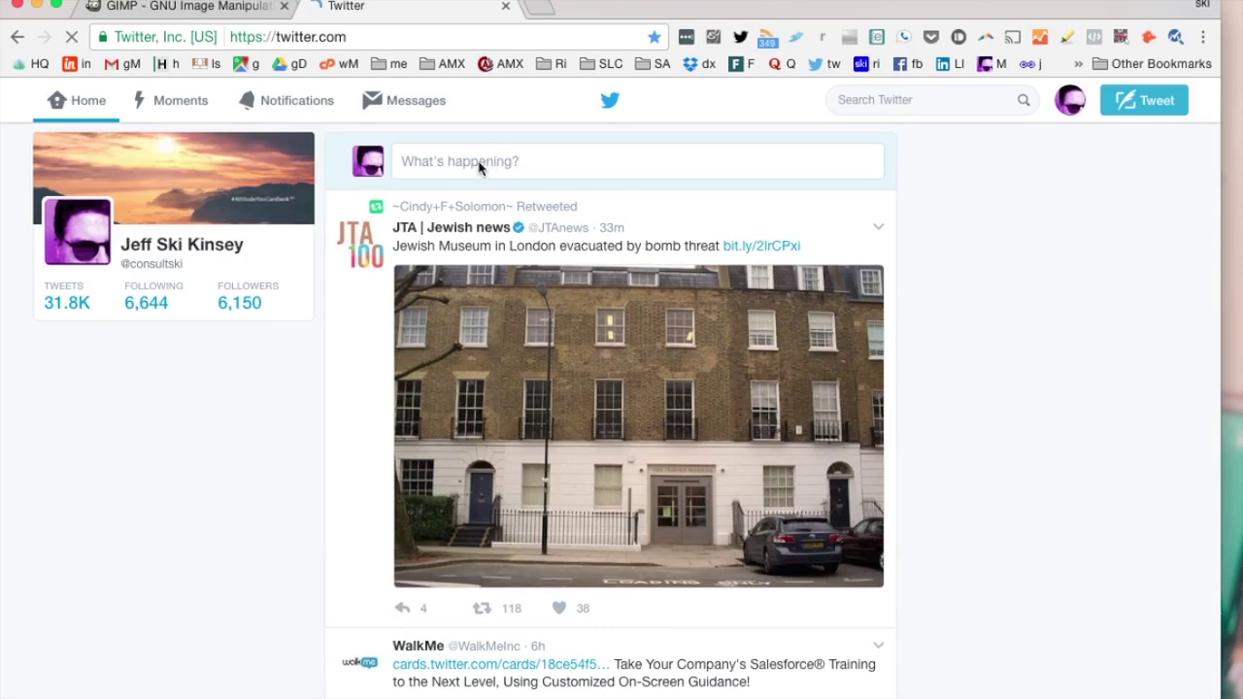
{"action": "left_click", "coordinate": [469, 164]}
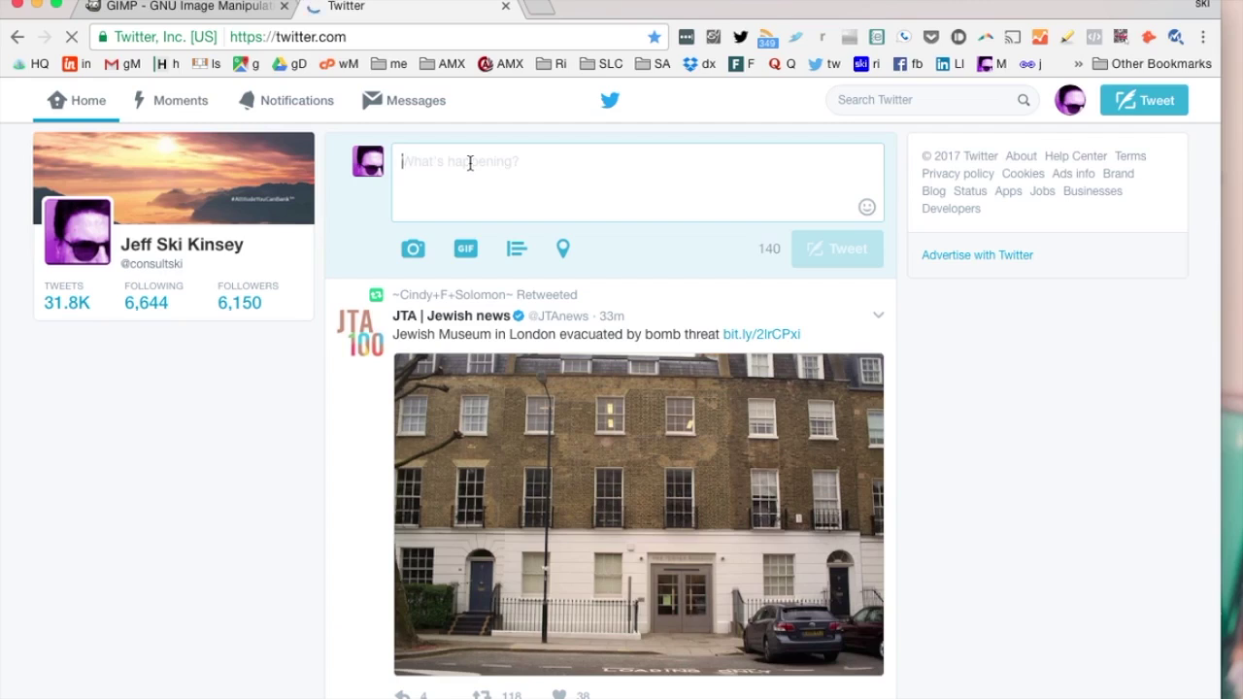
{"action": "type", "text": "Have I mentio"}
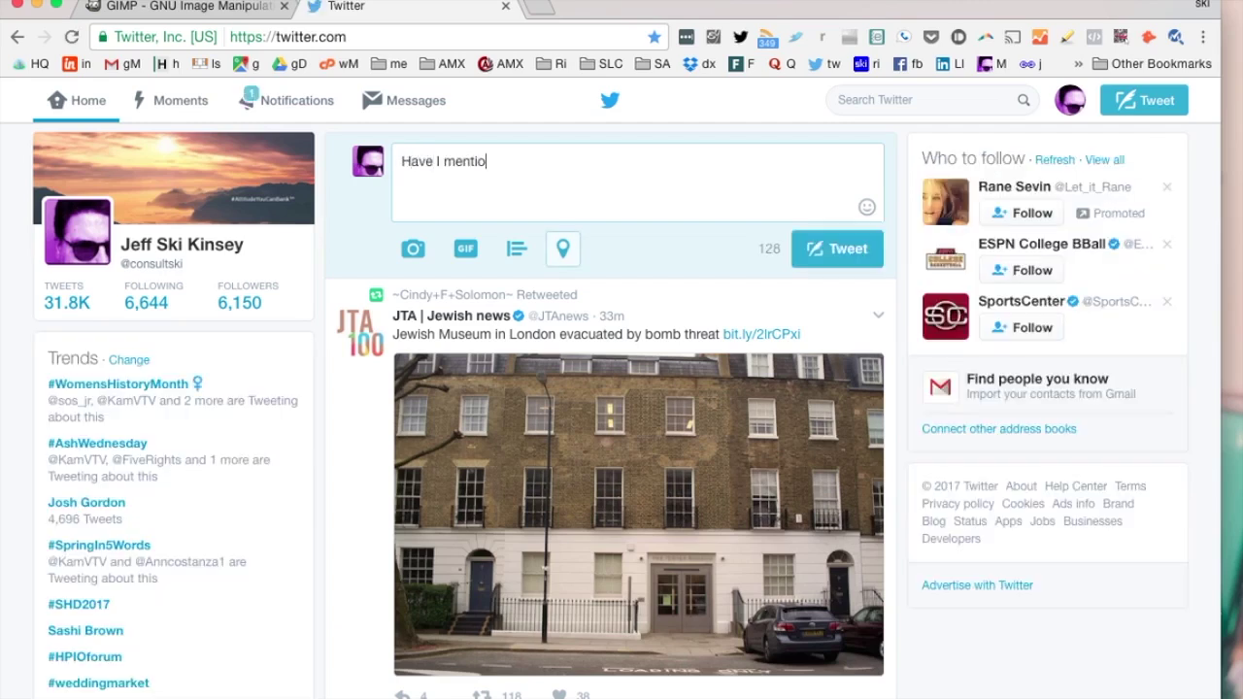
{"action": "type", "text": "ne how much me loves my #gimp?"}
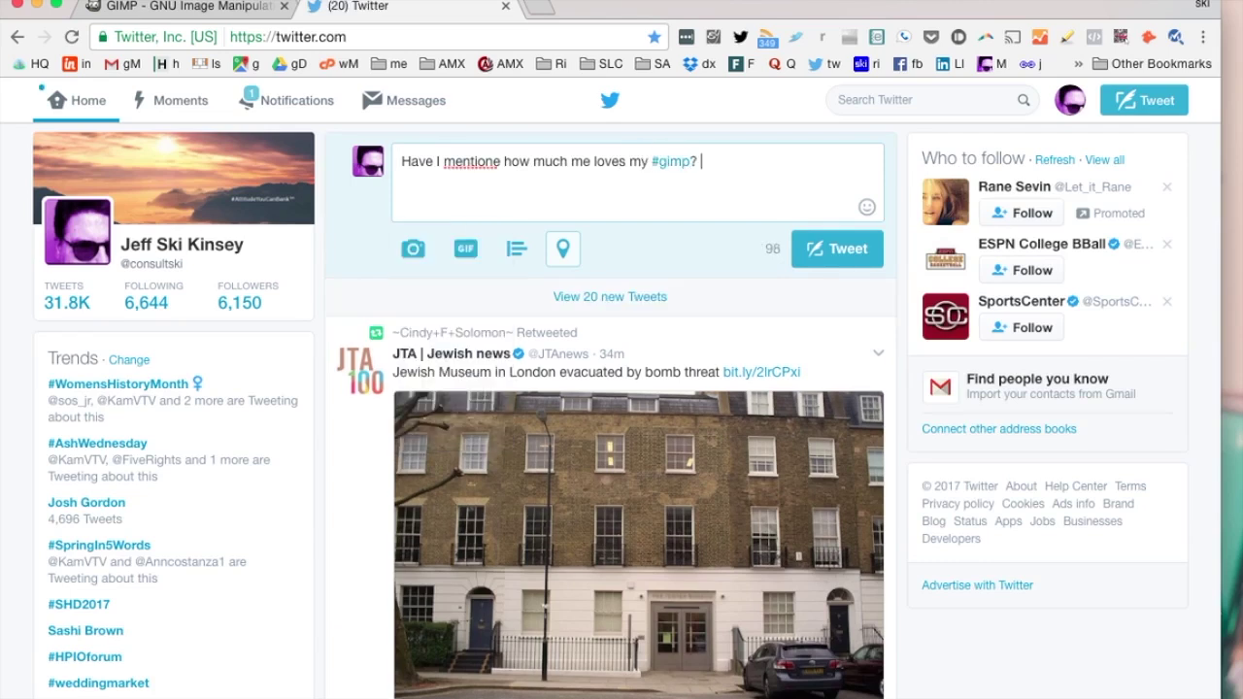
Return to the gimp.org tab and place the cursor after its address
{"action": "left_click", "coordinate": [212, 8]}
{"action": "left_click", "coordinate": [326, 40]}
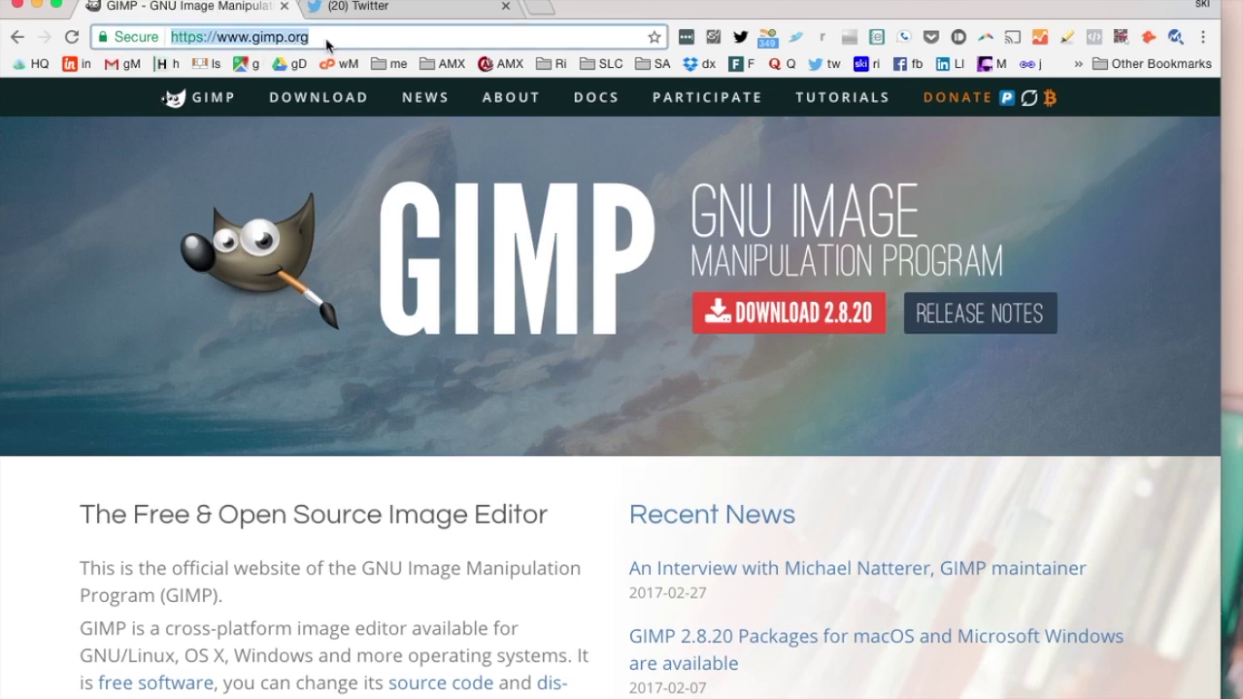
{"action": "left_click", "coordinate": [332, 37]}
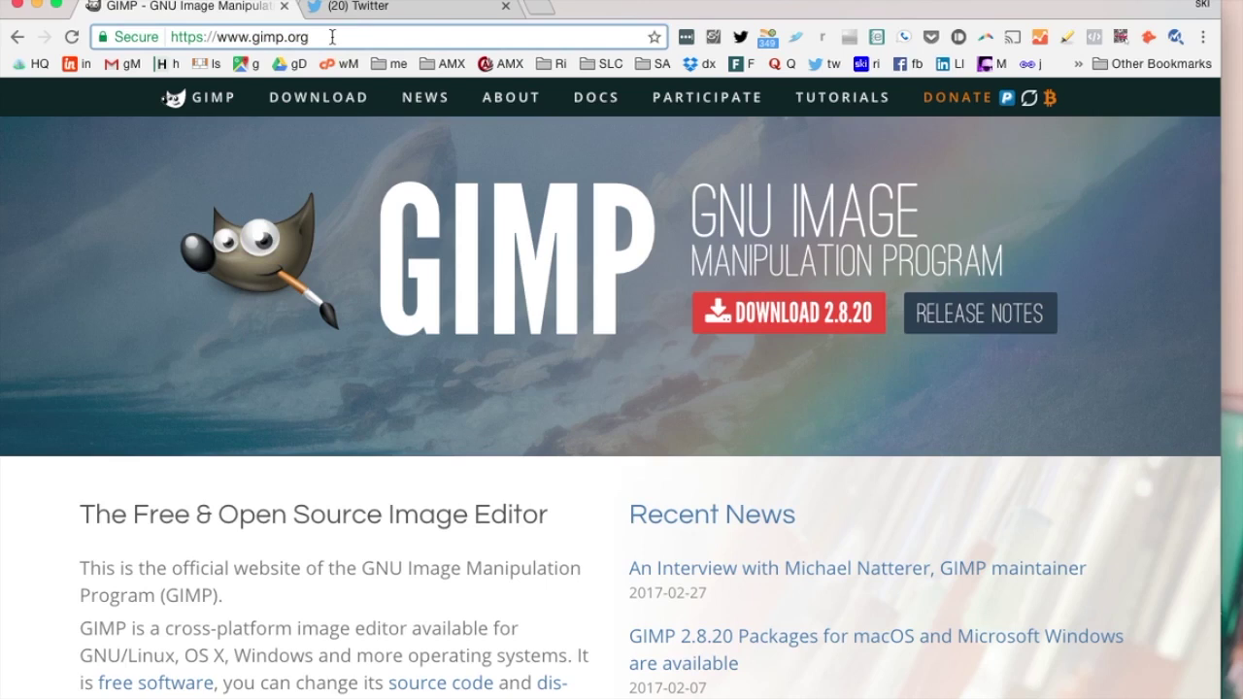
Try typing after gimp.org in the address bar, then revert it to gimp.org
{"action": "type", "text": "/hh"}
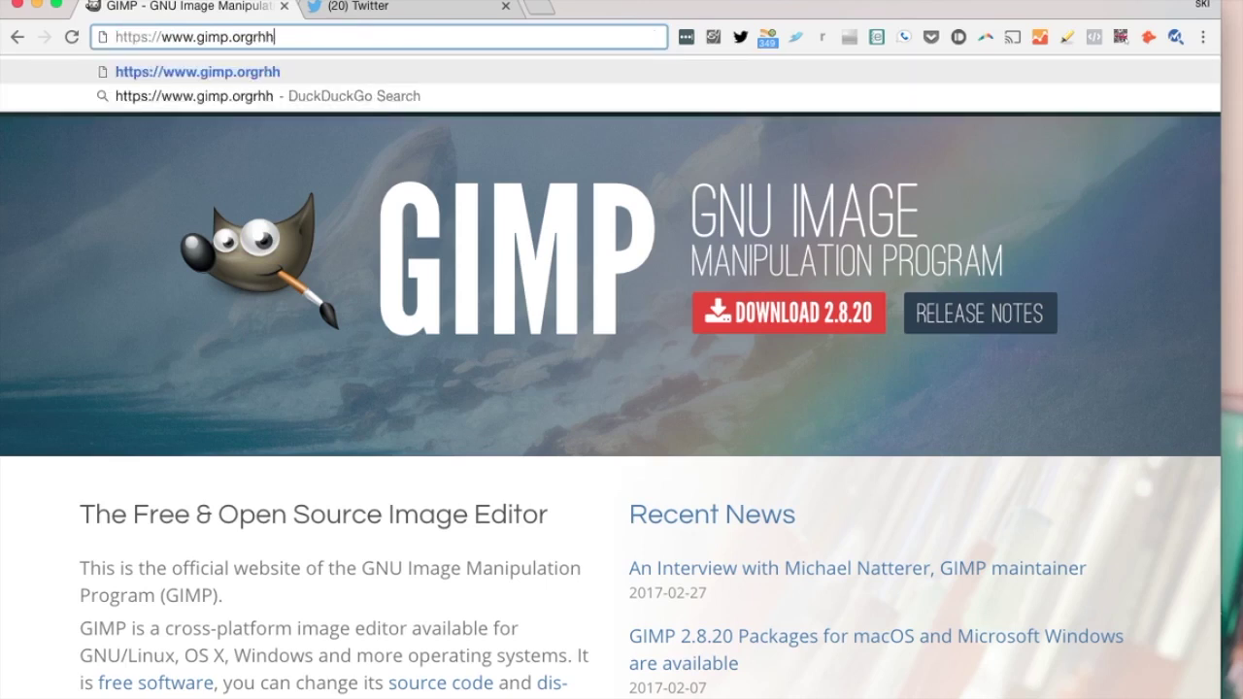
{"action": "key", "text": "BackSpace"}
{"action": "key", "text": "BackSpace"}
{"action": "key", "text": "BackSpace"}
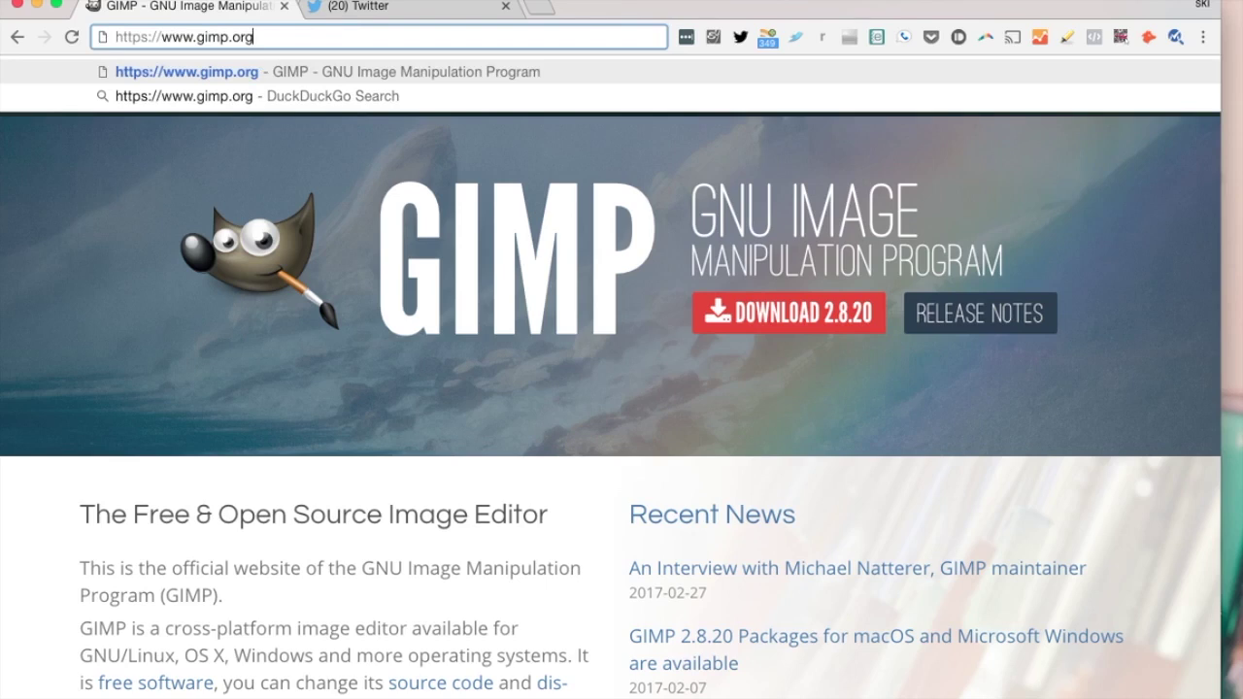
{"action": "type", "text": "/hhh"}
{"action": "key", "text": "BackSpace"}
{"action": "key", "text": "BackSpace"}
{"action": "key", "text": "BackSpace"}
{"action": "key", "text": "BackSpace"}
{"action": "left_click", "coordinate": [1229, 59]}
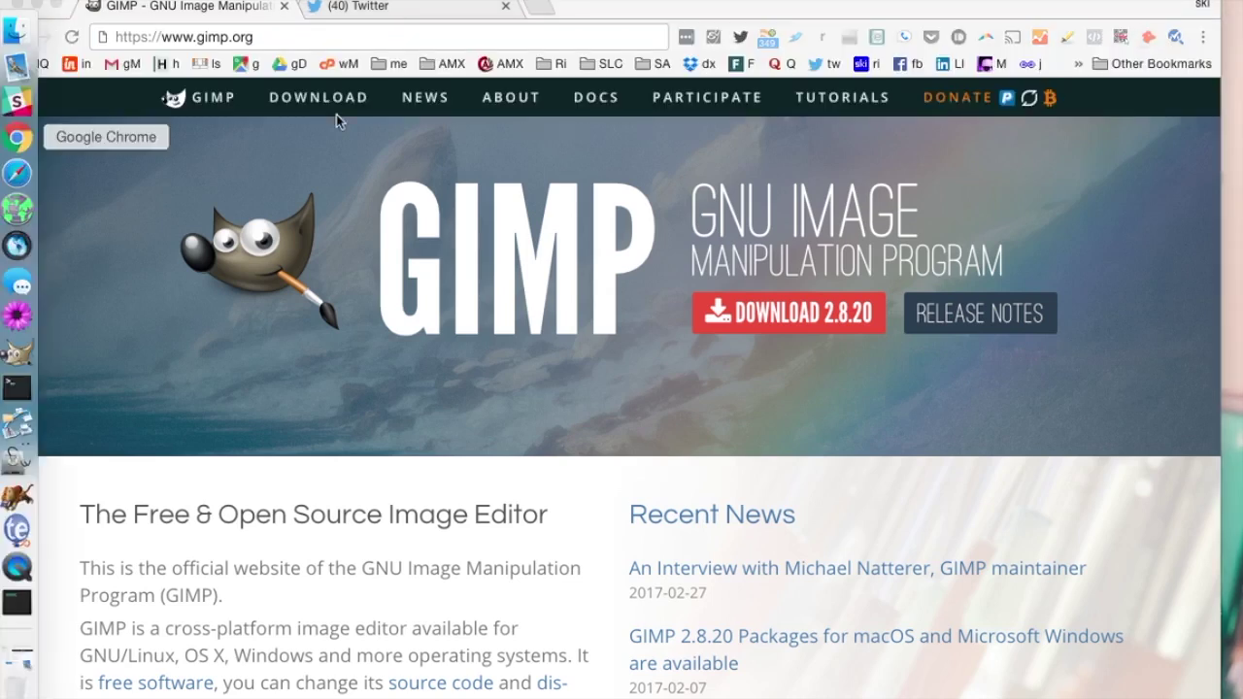
Launch TextExpander through Spotlight
{"action": "key", "text": "super+Tab"}
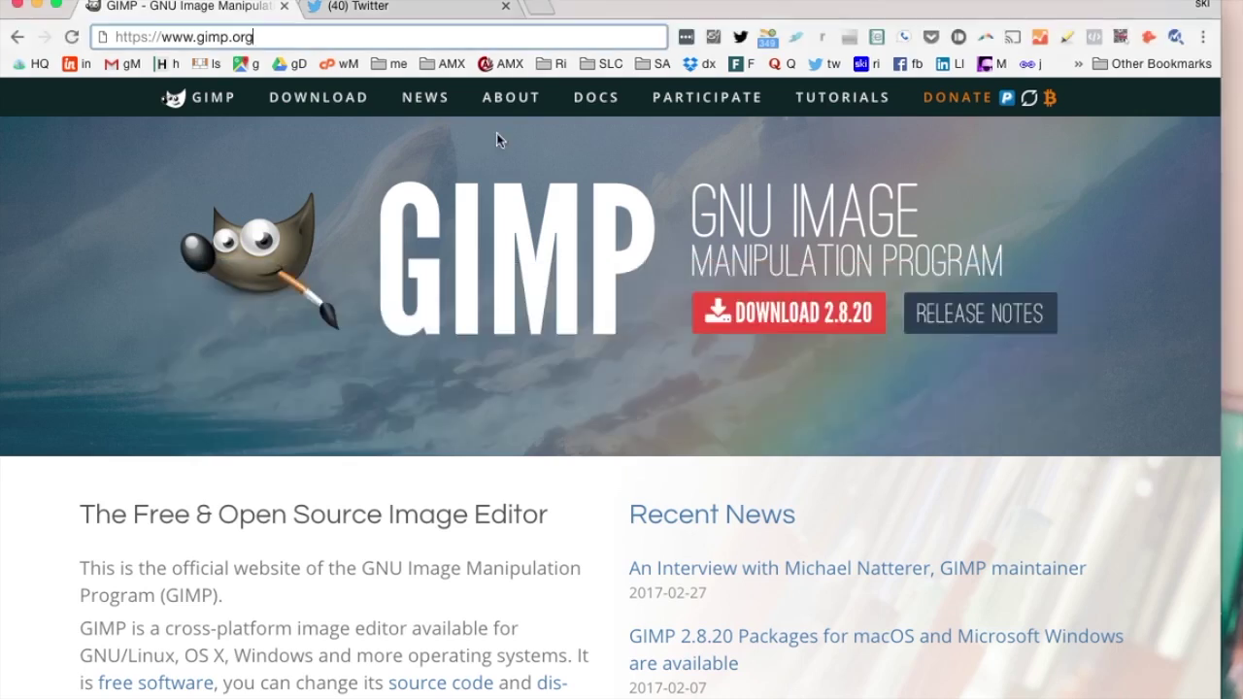
{"action": "left_click", "coordinate": [1234, 92]}
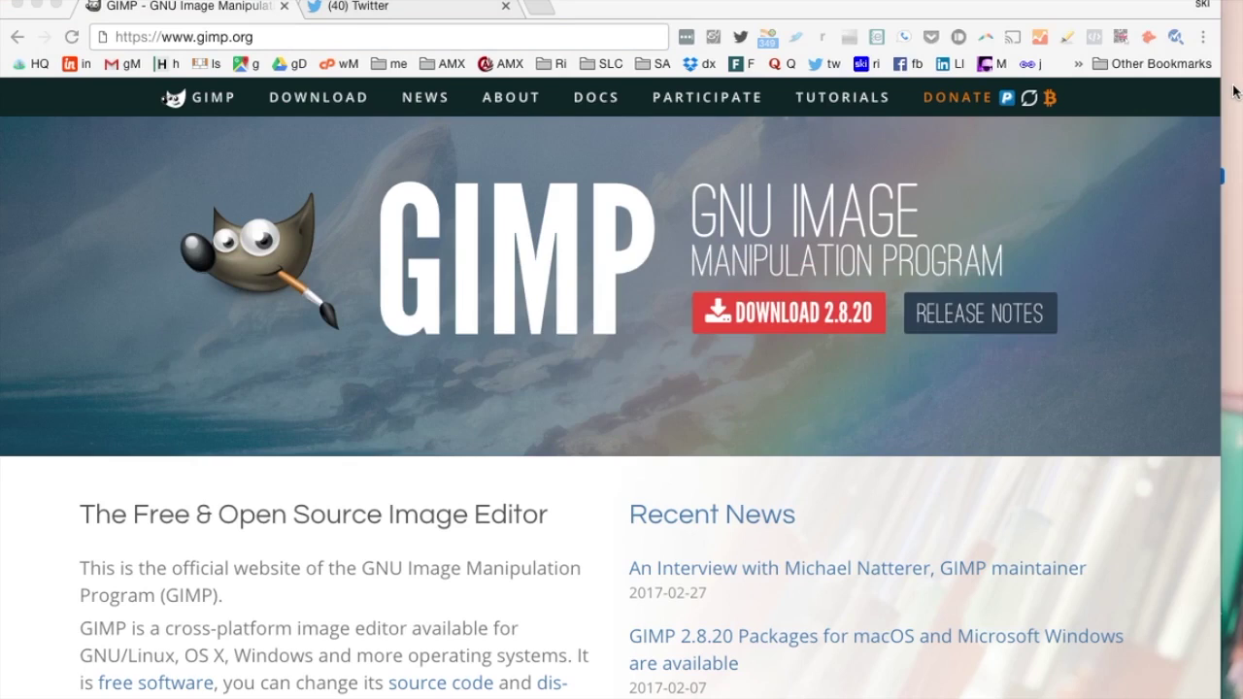
{"action": "key", "text": "super+space"}
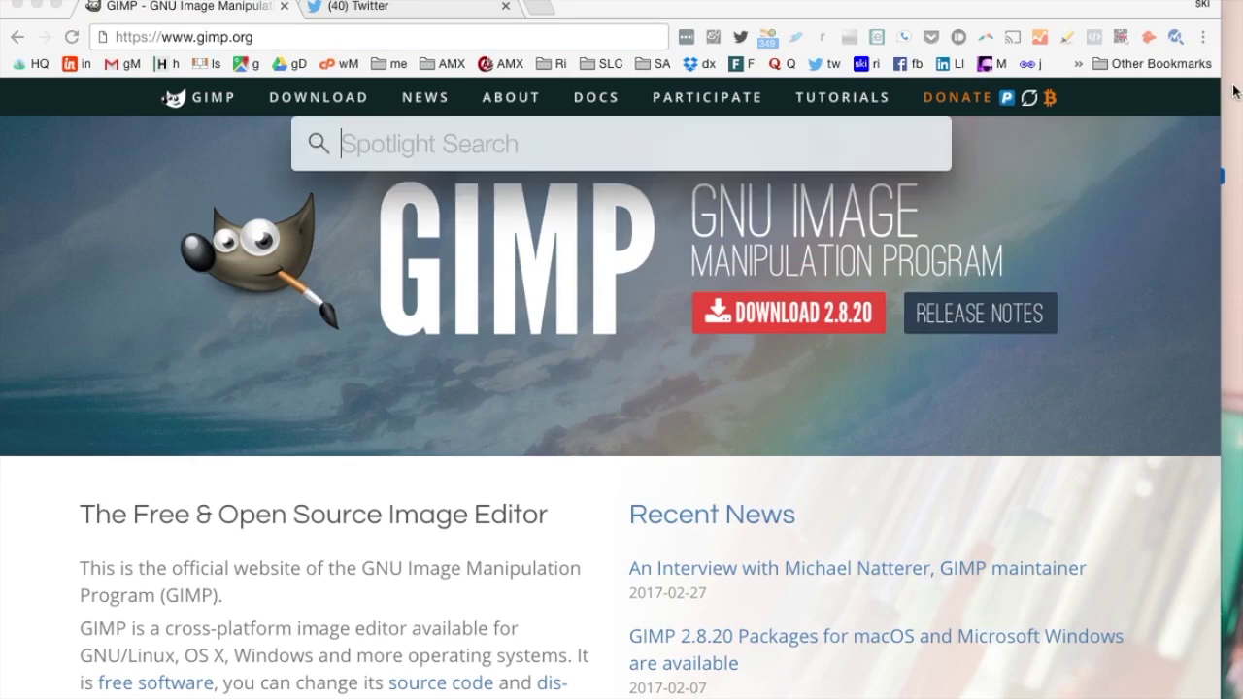
{"action": "type", "text": "textex"}
{"action": "key", "text": "Return"}
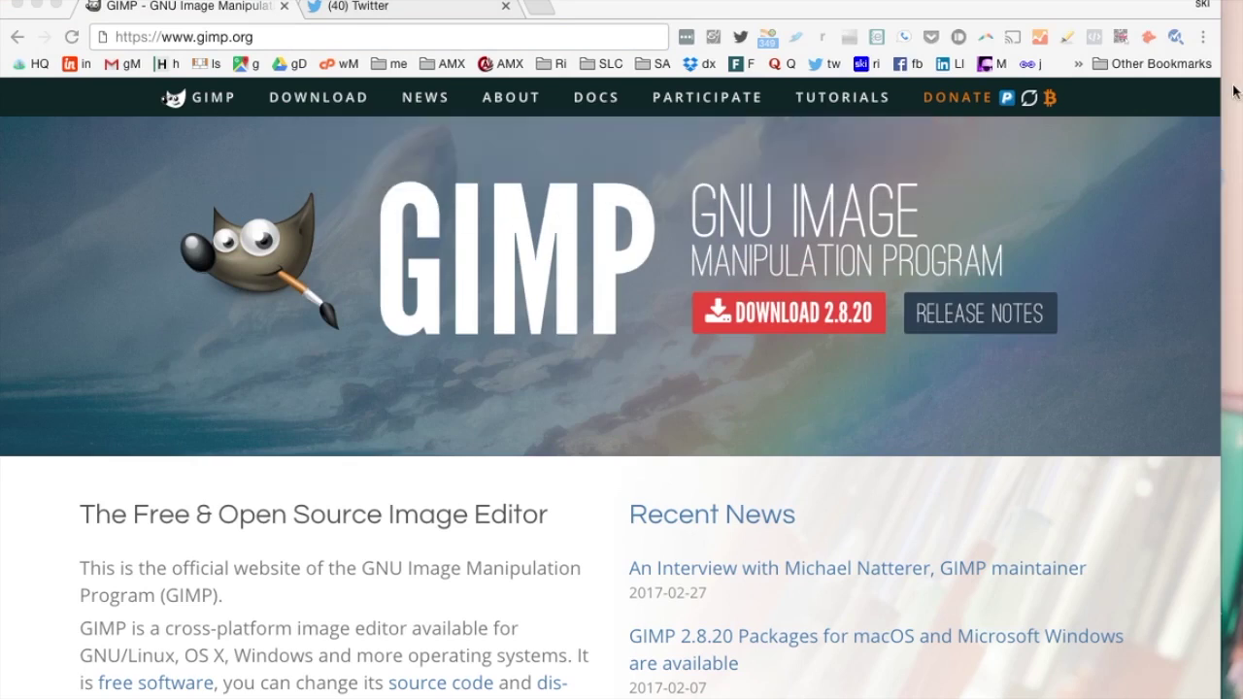
{"action": "type", "text": "h"}
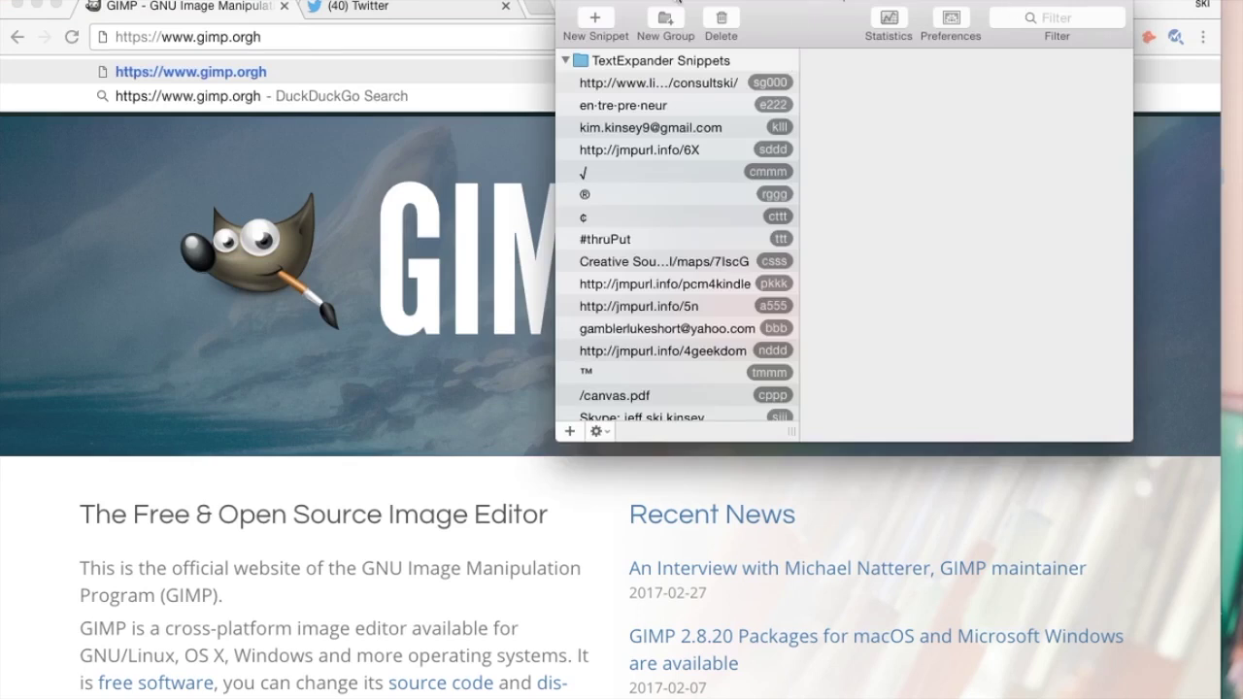
{"action": "left_click", "coordinate": [569, 5]}
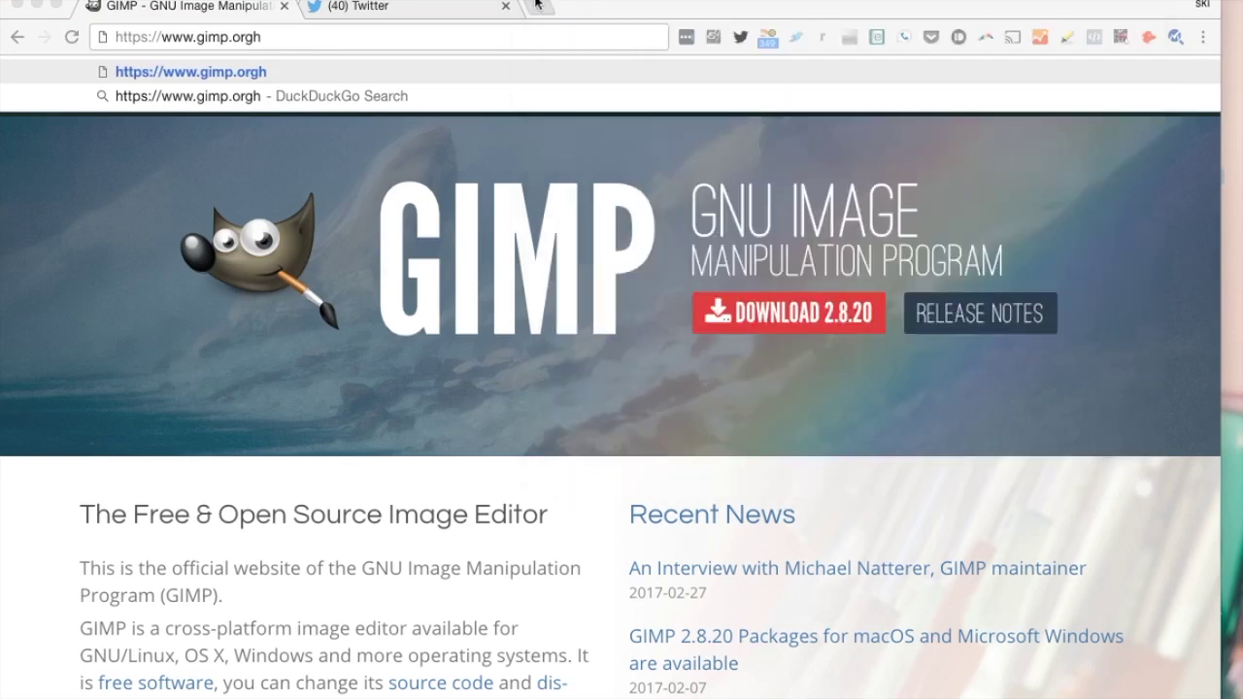
{"action": "type", "text": "rhh"}
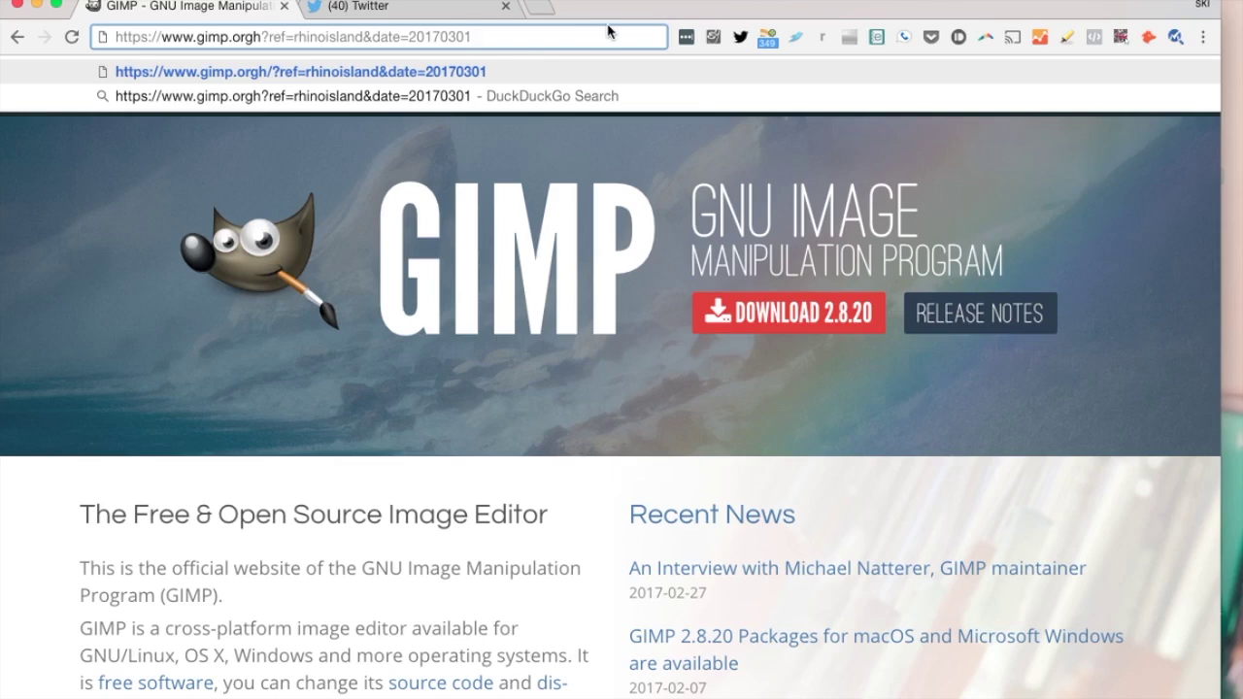
{"action": "key", "text": "Return"}
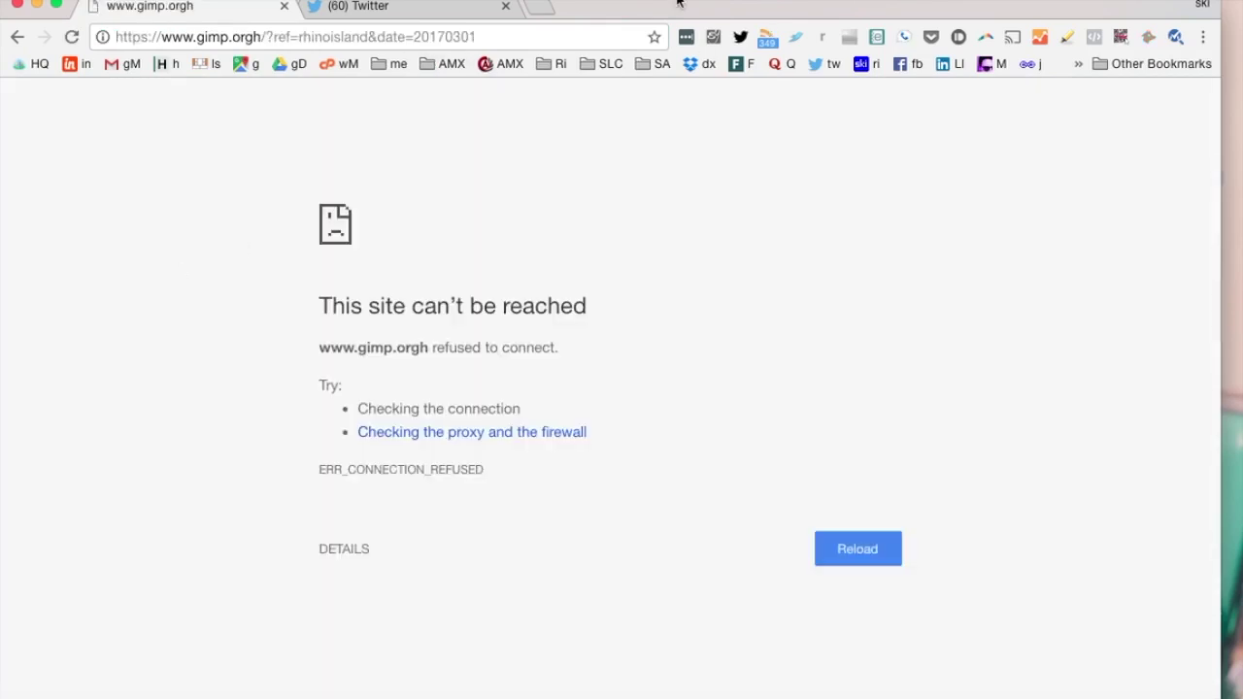
{"action": "left_click", "coordinate": [527, 36]}
{"action": "left_click", "coordinate": [527, 37]}
{"action": "key", "text": "BackSpace"}
{"action": "key", "text": "BackSpace"}
{"action": "key", "text": "BackSpace"}
{"action": "key", "text": "BackSpace"}
{"action": "key", "text": "BackSpace"}
{"action": "key", "text": "BackSpace"}
{"action": "key", "text": "BackSpace"}
{"action": "key", "text": "BackSpace"}
{"action": "key", "text": "BackSpace"}
{"action": "key", "text": "BackSpace"}
{"action": "key", "text": "BackSpace"}
{"action": "key", "text": "BackSpace"}
{"action": "key", "text": "BackSpace"}
{"action": "key", "text": "BackSpace"}
{"action": "key", "text": "BackSpace"}
{"action": "key", "text": "BackSpace"}
{"action": "key", "text": "BackSpace"}
{"action": "key", "text": "BackSpace"}
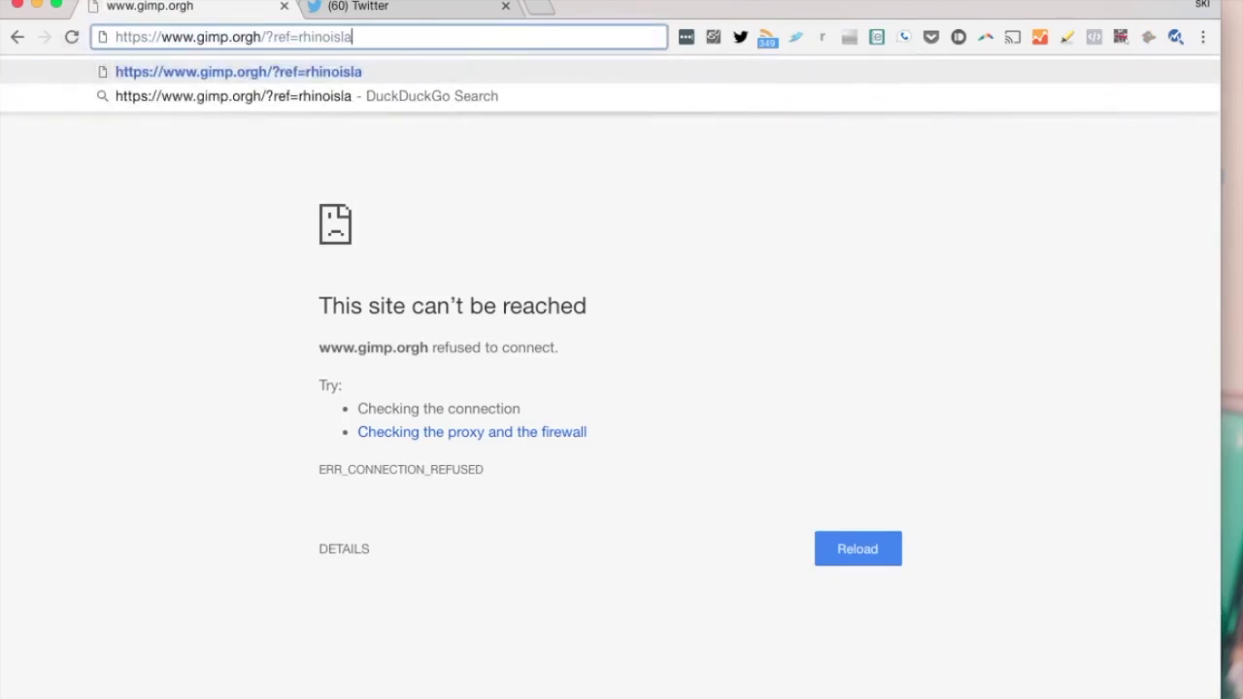
{"action": "key", "text": "BackSpace"}
{"action": "key", "text": "BackSpace"}
{"action": "key", "text": "BackSpace"}
{"action": "key", "text": "BackSpace"}
{"action": "key", "text": "BackSpace"}
{"action": "key", "text": "BackSpace"}
{"action": "key", "text": "BackSpace"}
{"action": "key", "text": "BackSpace"}
{"action": "key", "text": "BackSpace"}
{"action": "key", "text": "BackSpace"}
{"action": "key", "text": "BackSpace"}
{"action": "key", "text": "BackSpace"}
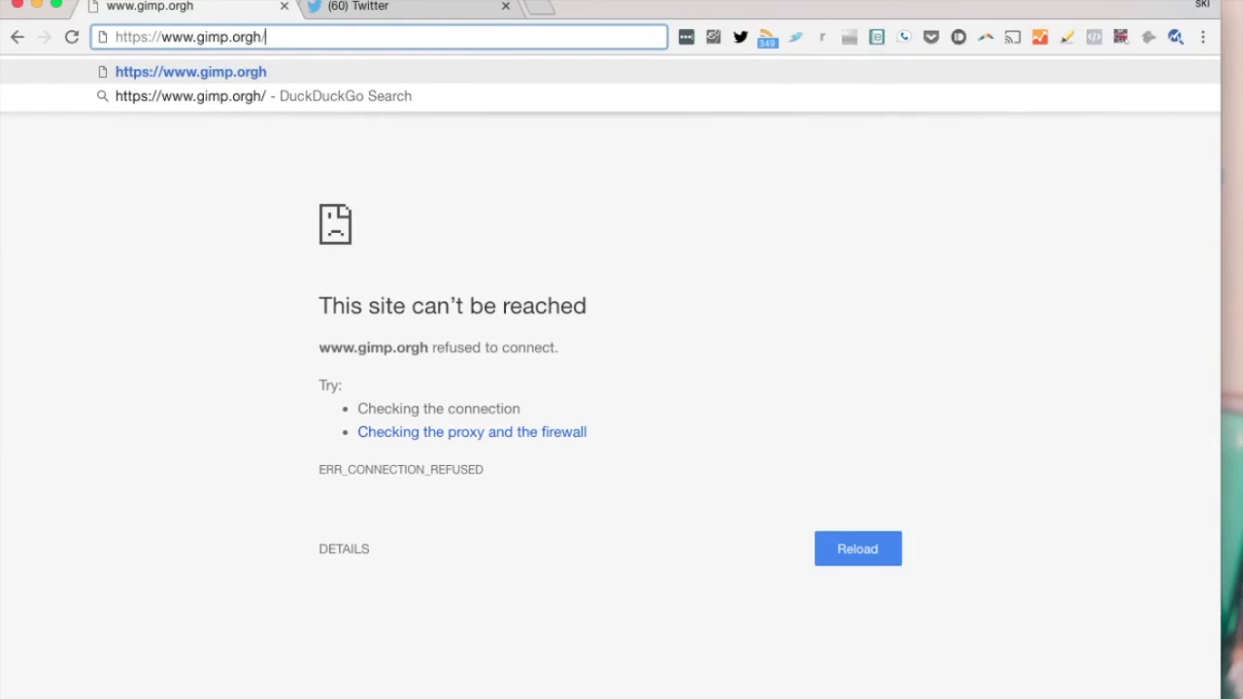
{"action": "key", "text": "Return"}
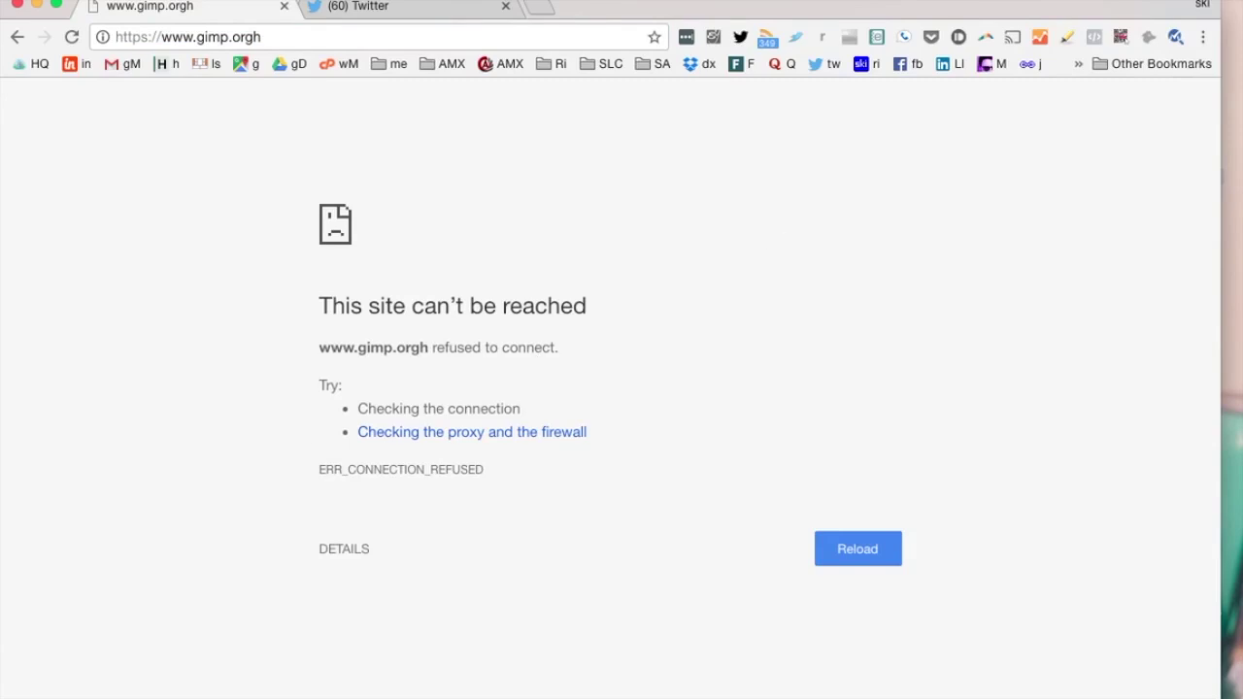
Check the Wi-Fi connection and retry loading the page
{"action": "left_click", "coordinate": [831, 0]}
{"action": "left_click", "coordinate": [802, 2]}
{"action": "left_click", "coordinate": [869, 550]}
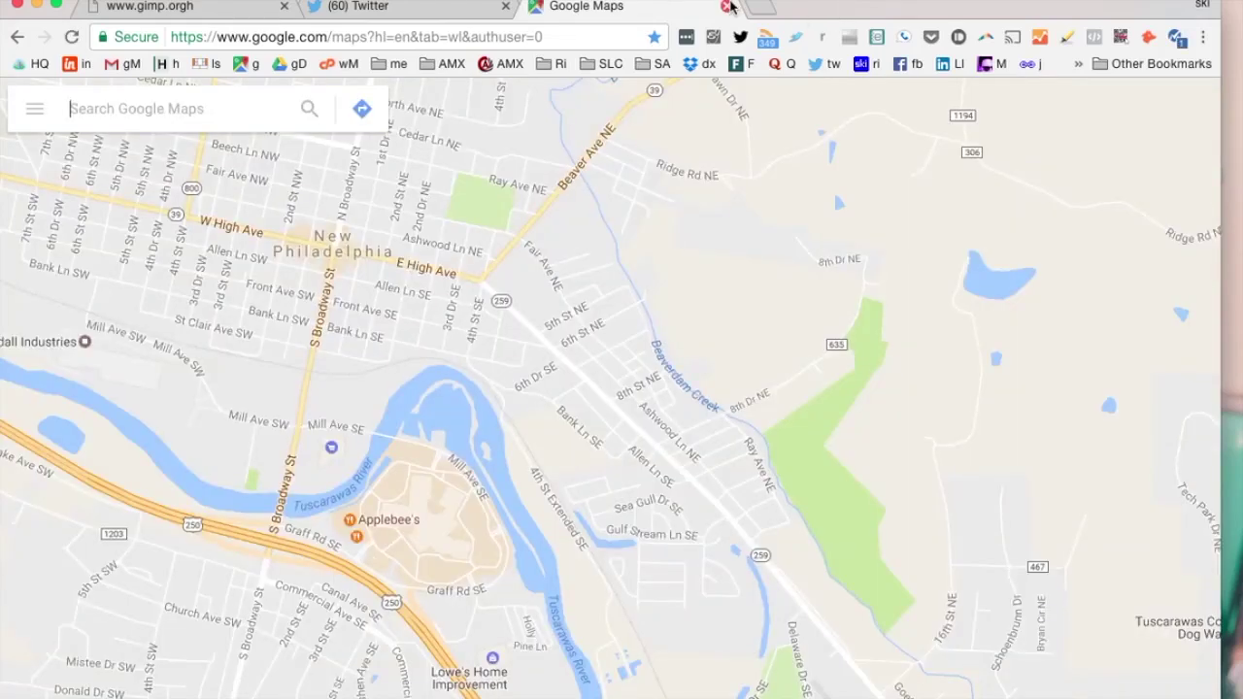
Load gimp.org/?ref=rhinoisland&date=20170301, shorten it with the extension, and return to the tweet
{"action": "left_click", "coordinate": [202, 11]}
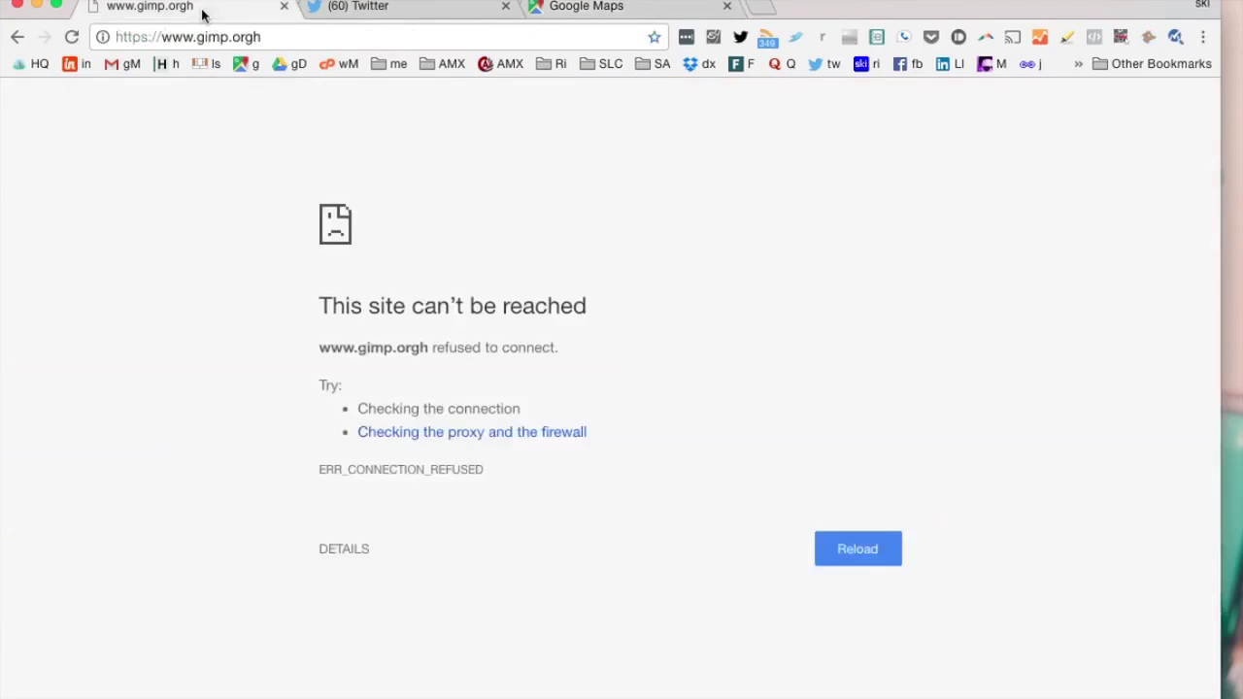
{"action": "left_click", "coordinate": [274, 41]}
{"action": "left_click", "coordinate": [274, 41]}
{"action": "key", "text": "BackSpace"}
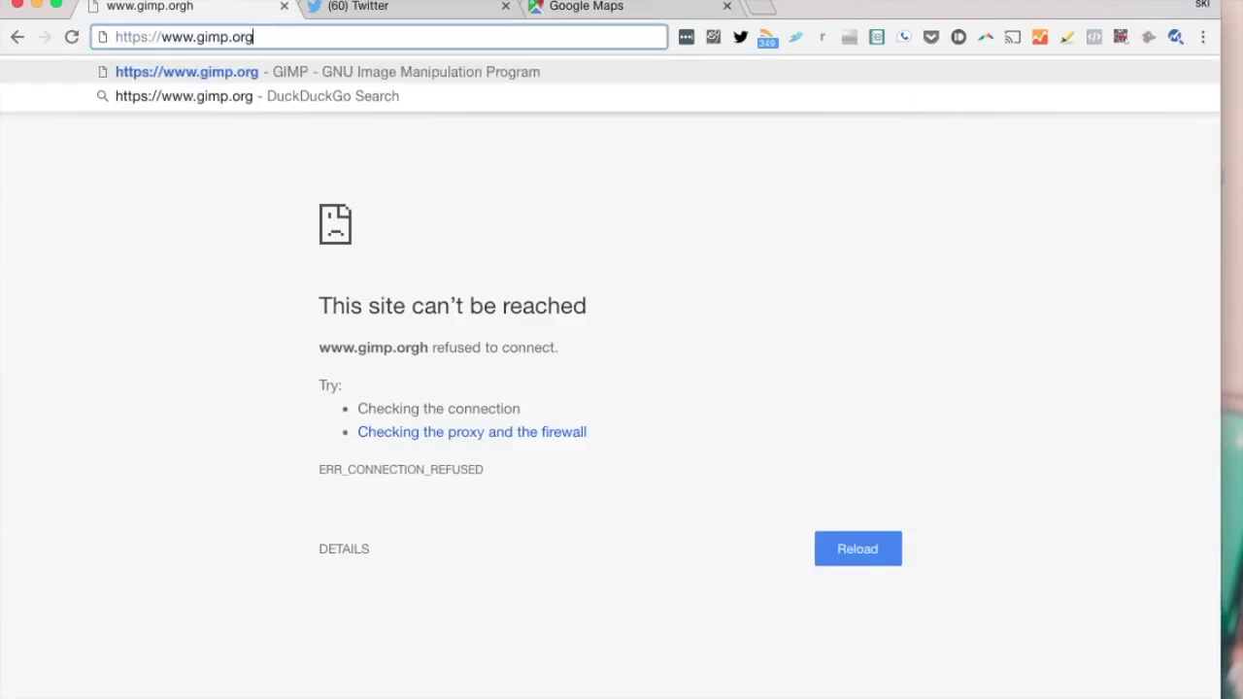
{"action": "type", "text": "?r"}
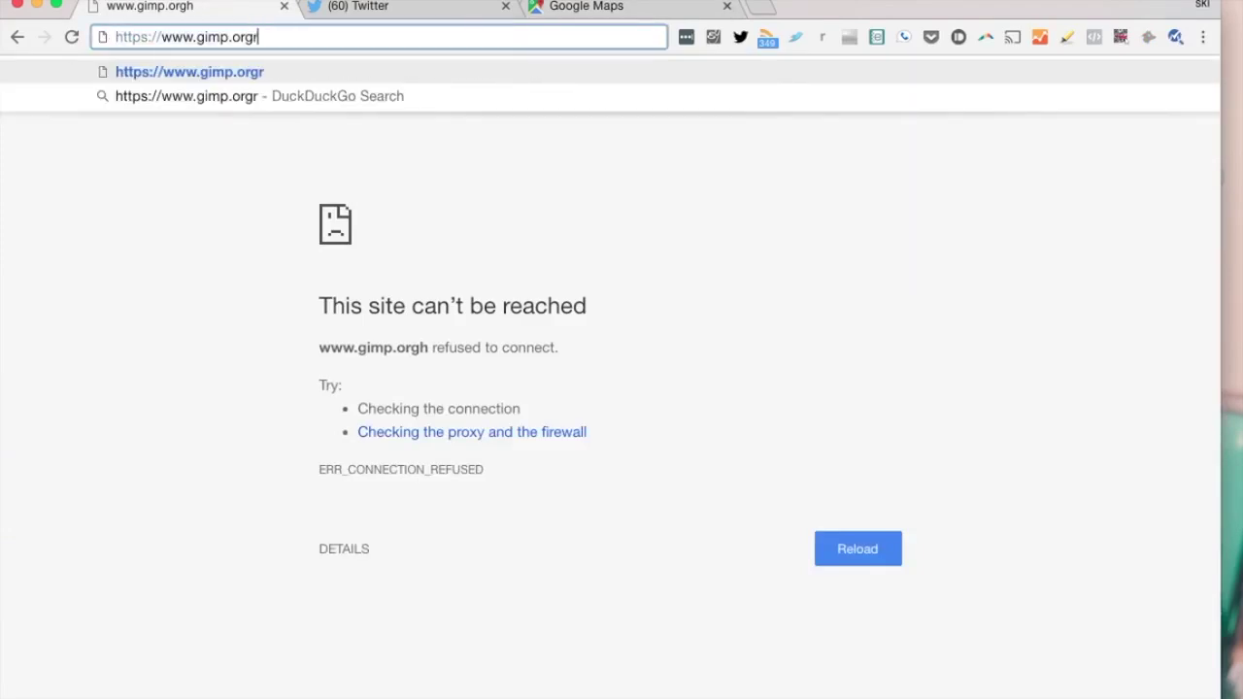
{"action": "type", "text": "ef=rhinoisland&date=20170301"}
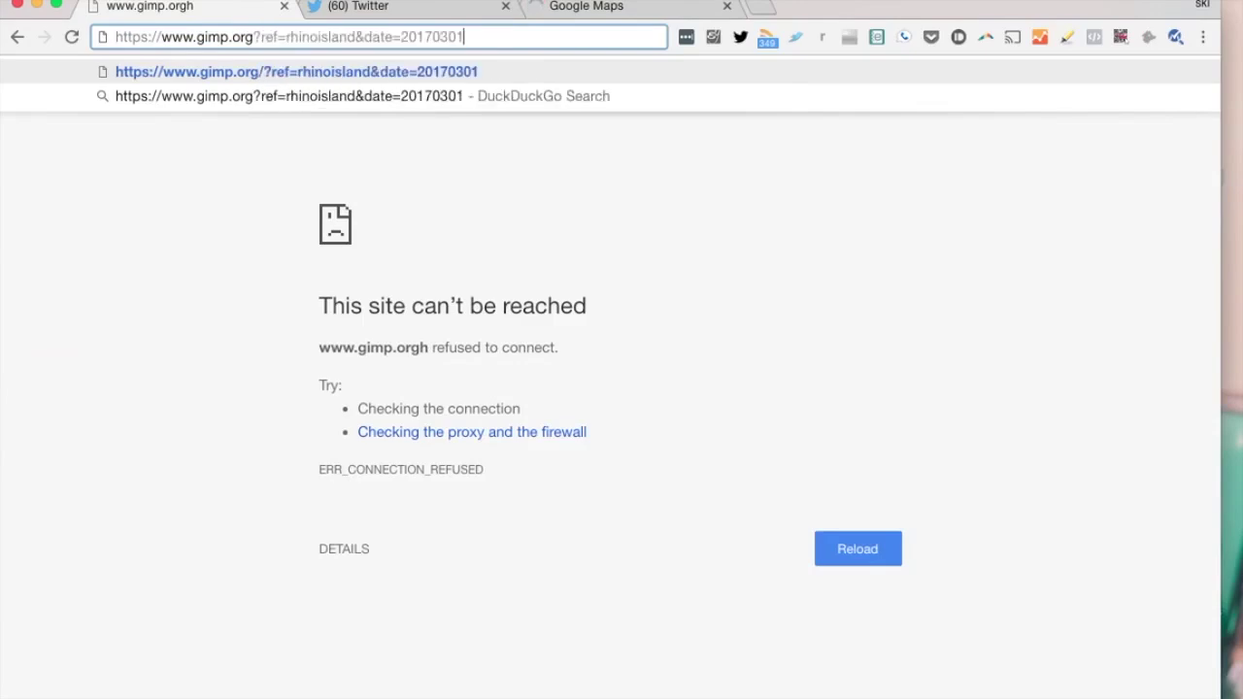
{"action": "key", "text": "Return"}
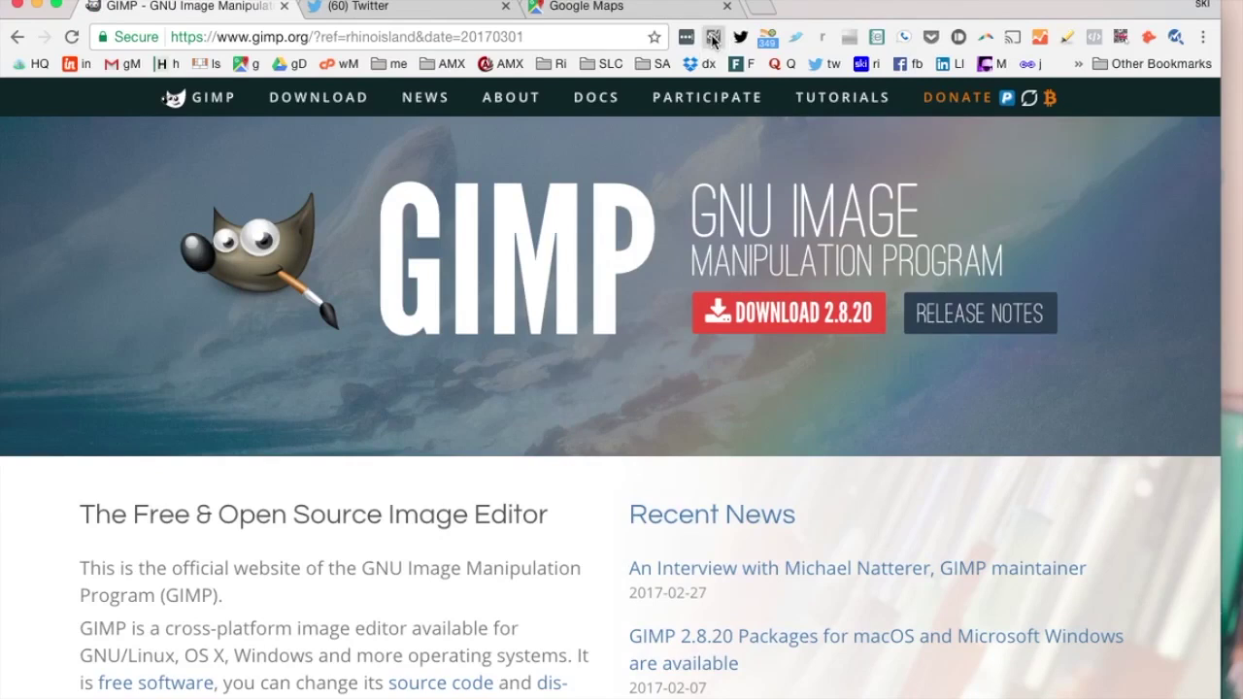
{"action": "left_click", "coordinate": [713, 36]}
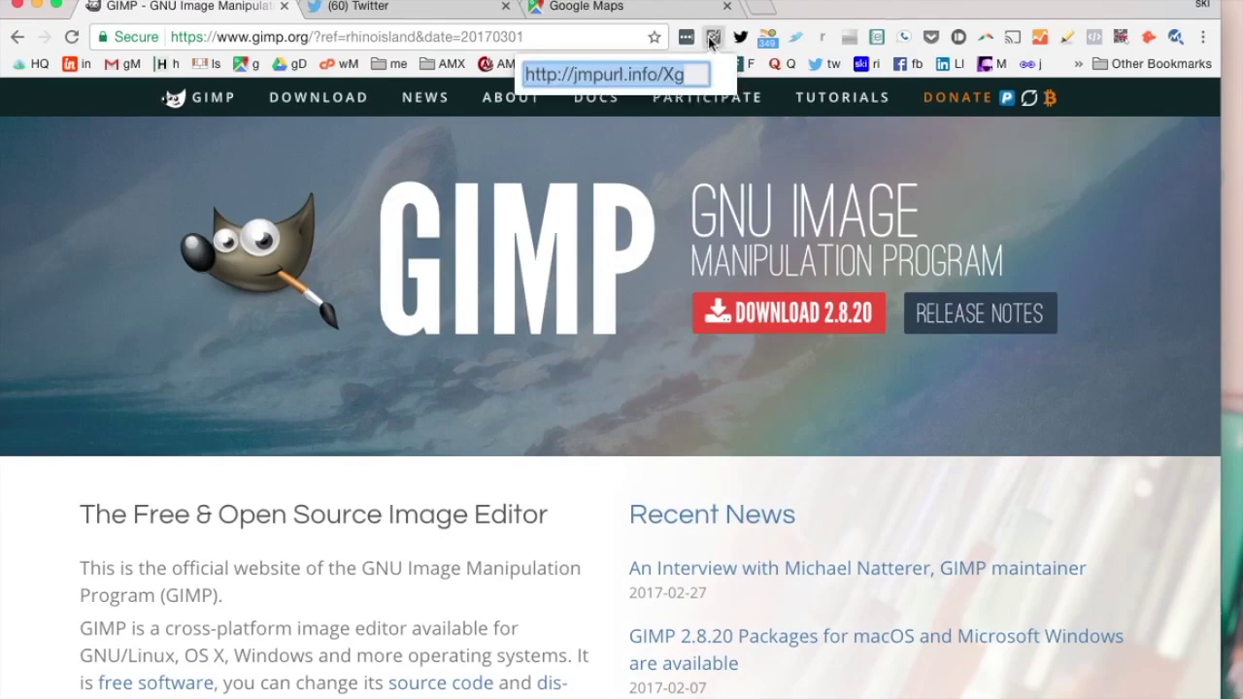
{"action": "left_click", "coordinate": [379, 8]}
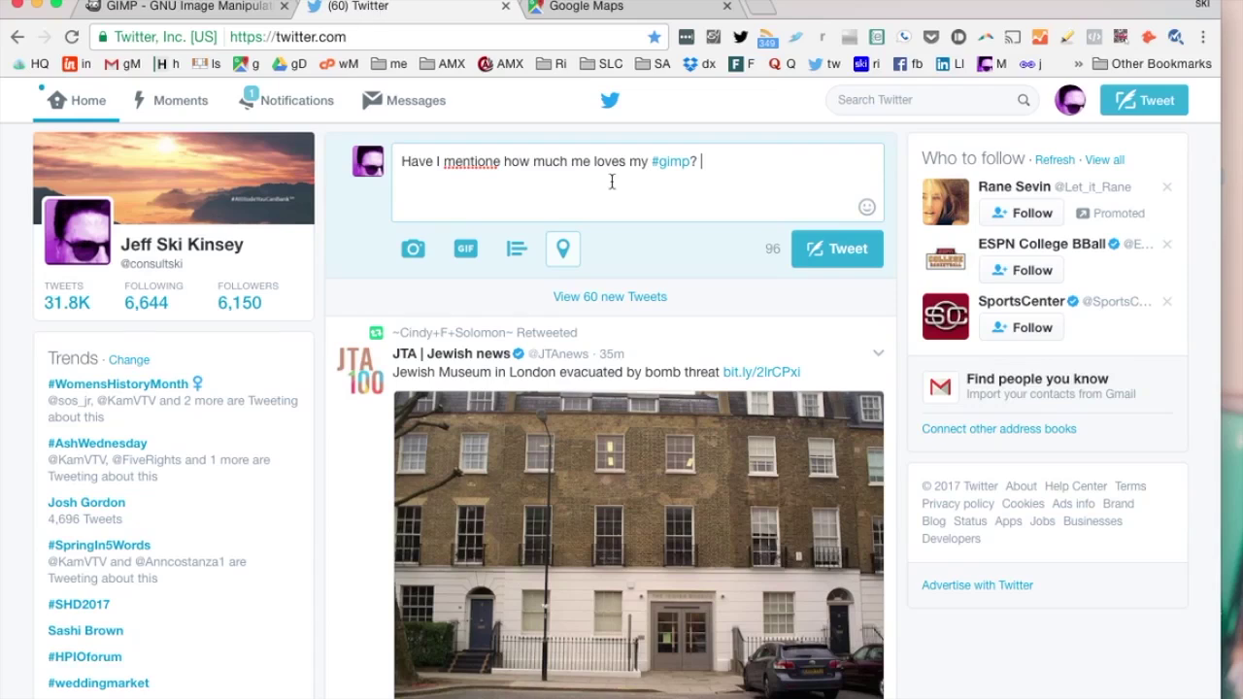
Insert 'd lately' after 'mentione' and append '^ski #marketing #madman', dropping #pce140
{"action": "left_click", "coordinate": [501, 163]}
{"action": "type", "text": "d "}
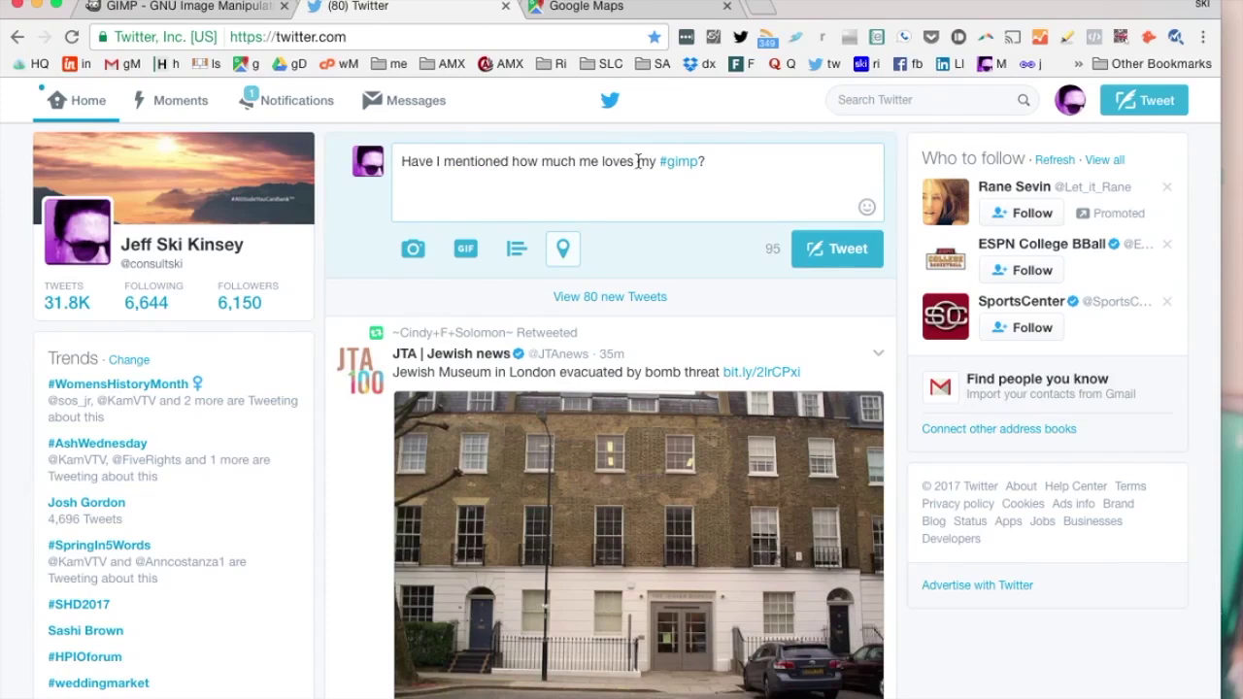
{"action": "type", "text": "latel"}
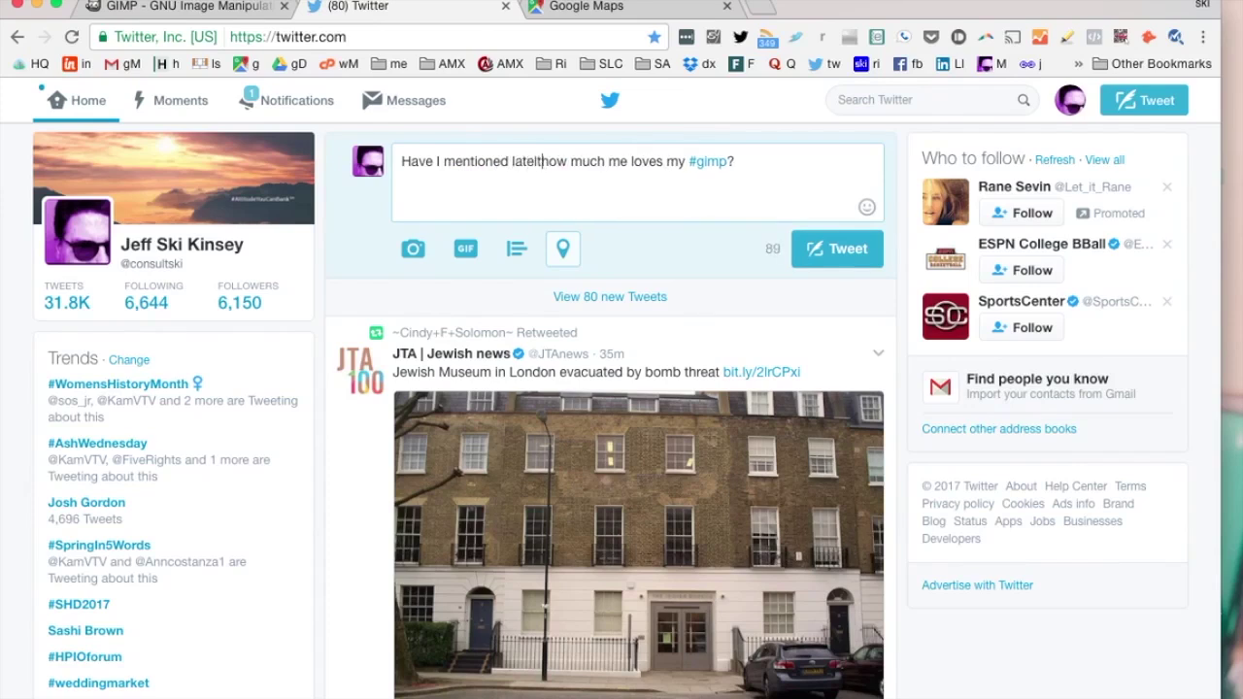
{"action": "type", "text": "y"}
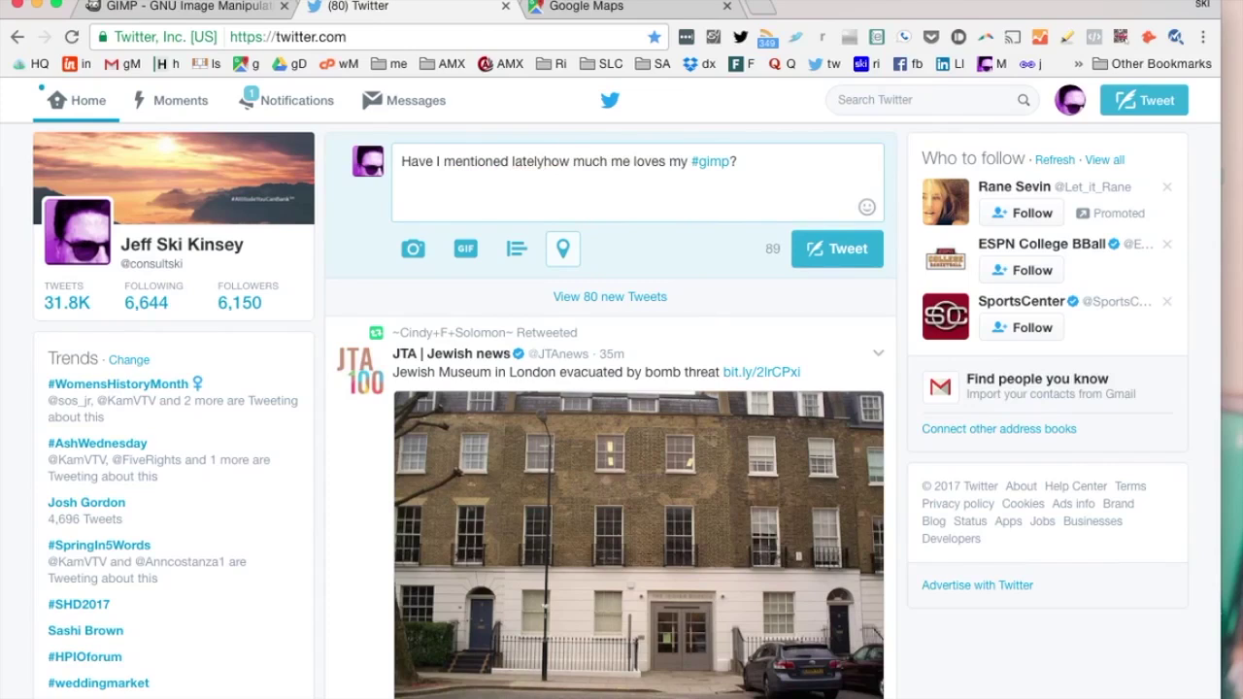
{"action": "left_click", "coordinate": [768, 167]}
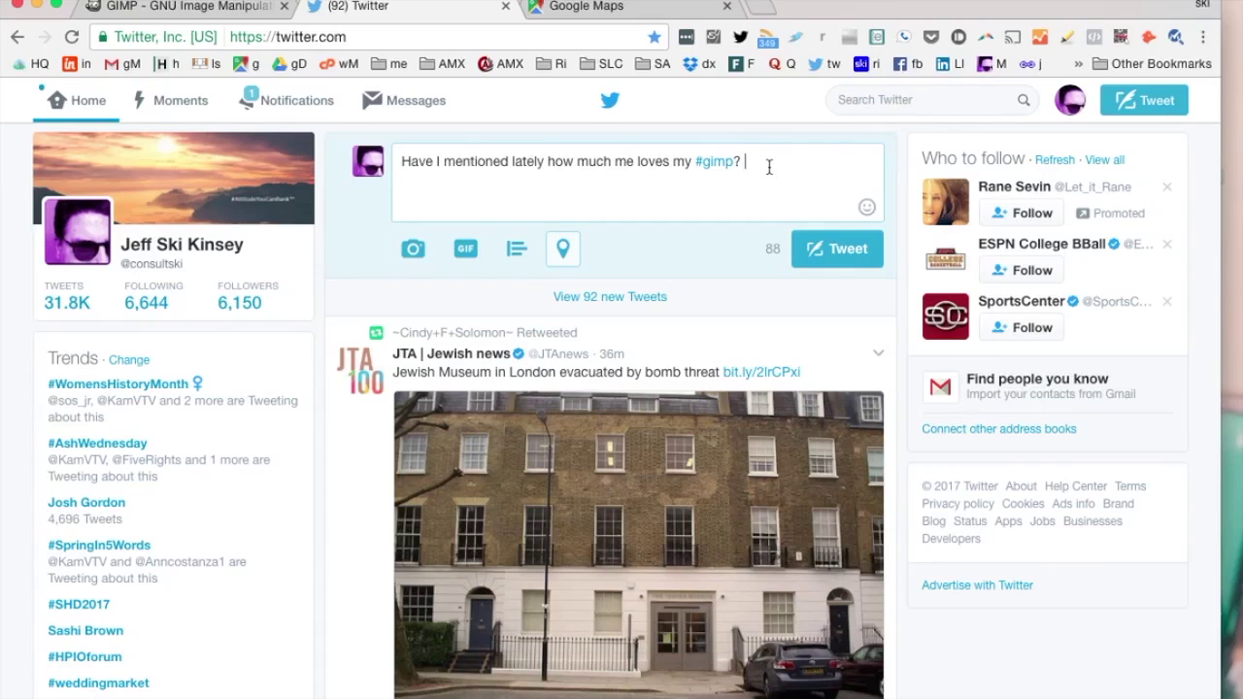
{"action": "type", "text": "^ski #marketing #madman #pce140"}
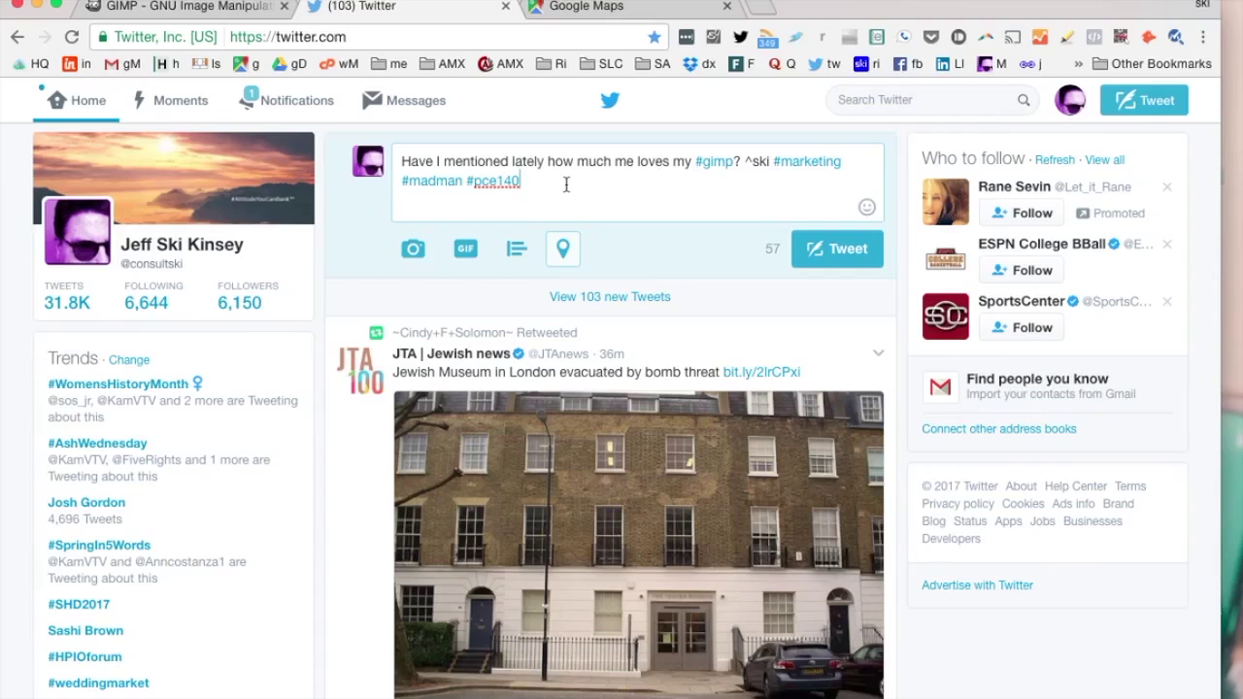
{"action": "key", "text": "BackSpace"}
{"action": "key", "text": "BackSpace"}
{"action": "key", "text": "BackSpace"}
{"action": "key", "text": "BackSpace"}
{"action": "key", "text": "BackSpace"}
{"action": "key", "text": "BackSpace"}
{"action": "key", "text": "BackSpace"}
{"action": "key", "text": "BackSpace"}
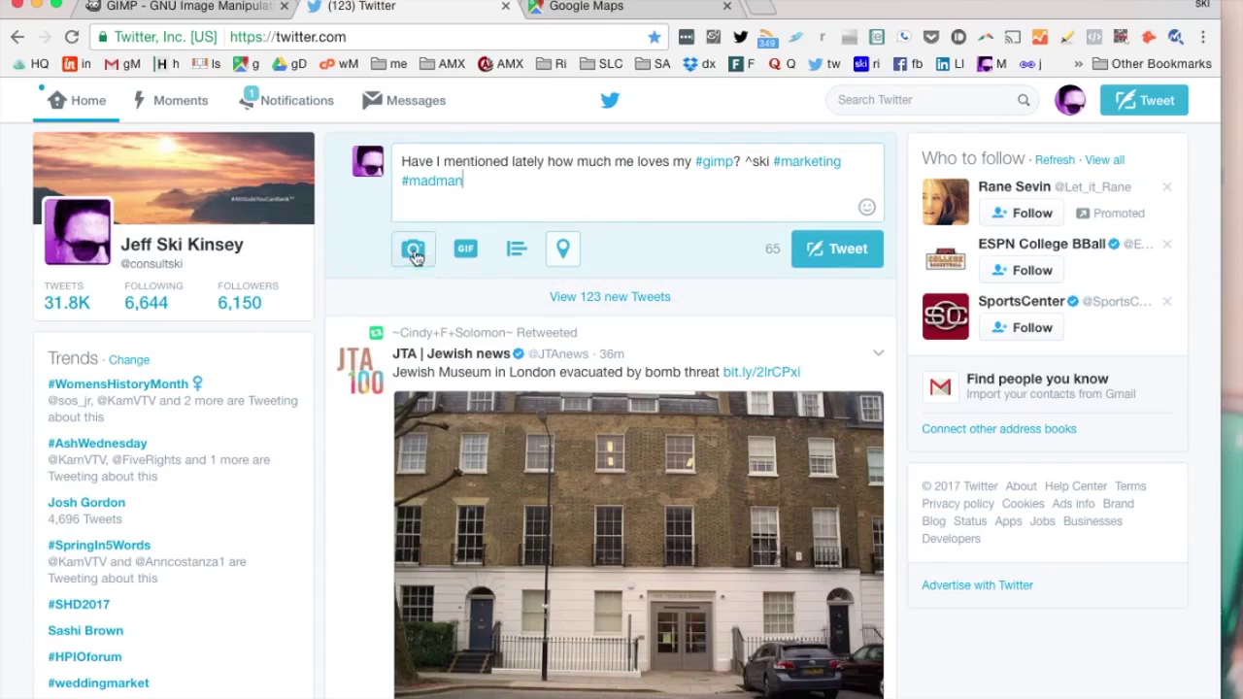
Attach gimpLogo624x312.jpg from the advertising folder to the Twitter draft, leaving 64 characters
{"action": "left_click", "coordinate": [413, 250]}
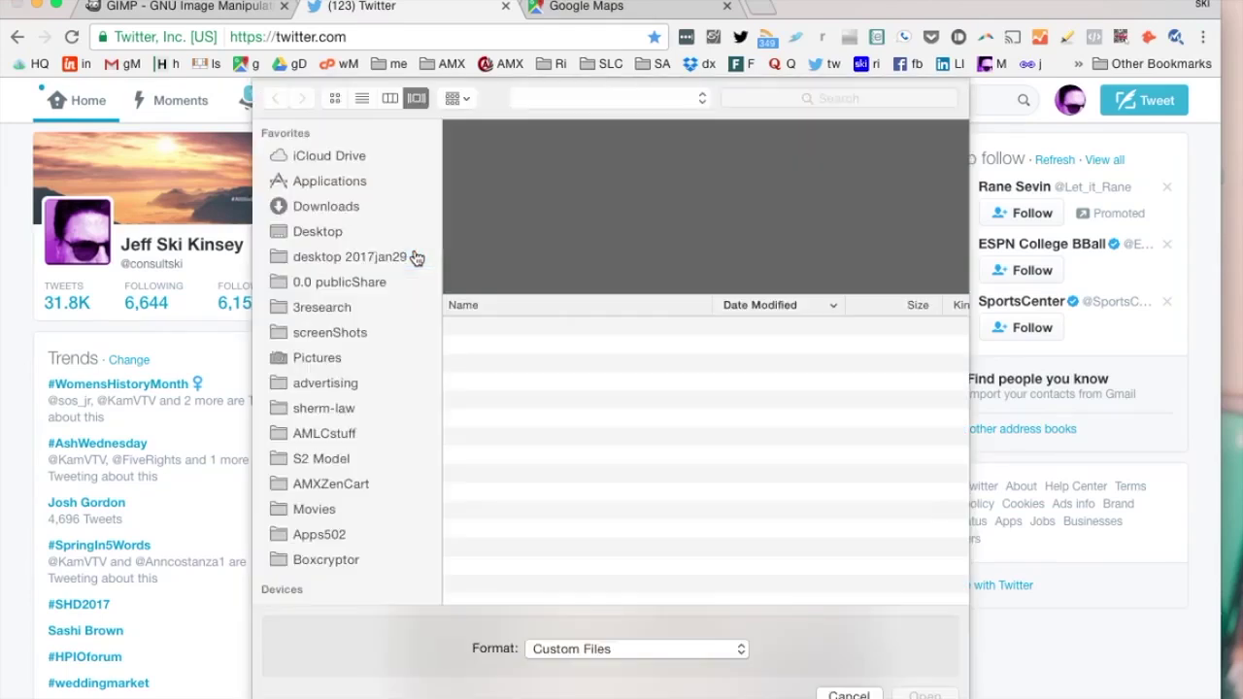
{"action": "left_click", "coordinate": [308, 385]}
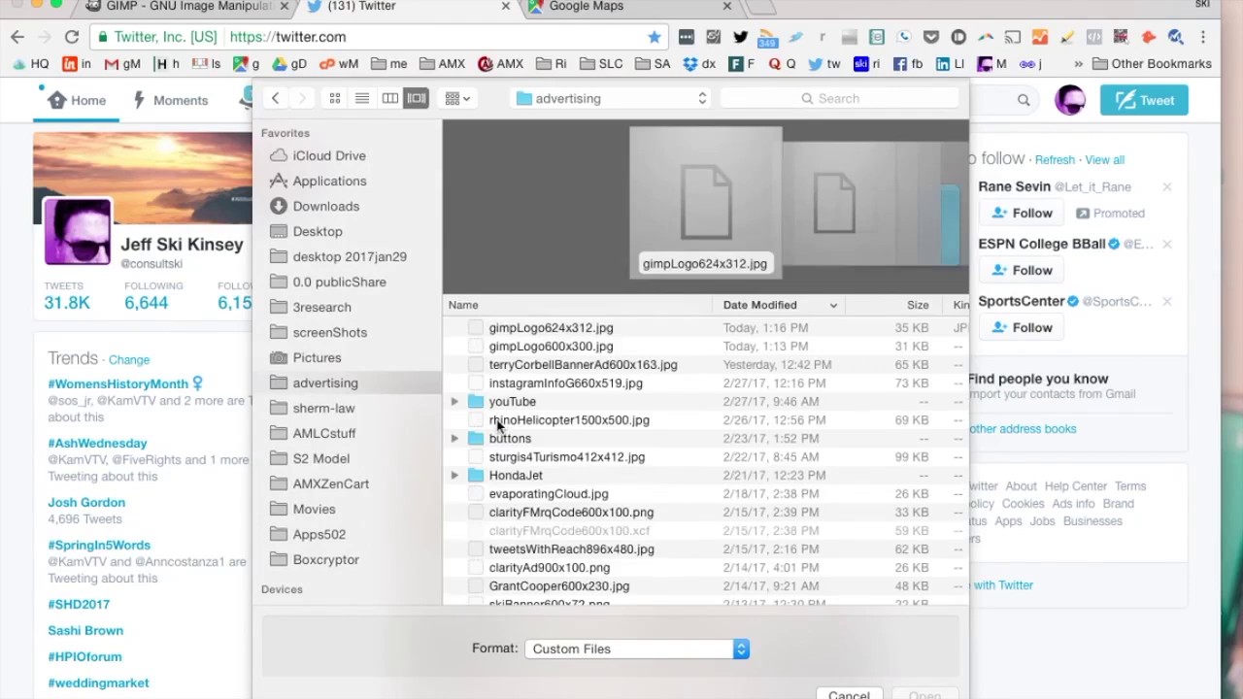
{"action": "left_click", "coordinate": [519, 332]}
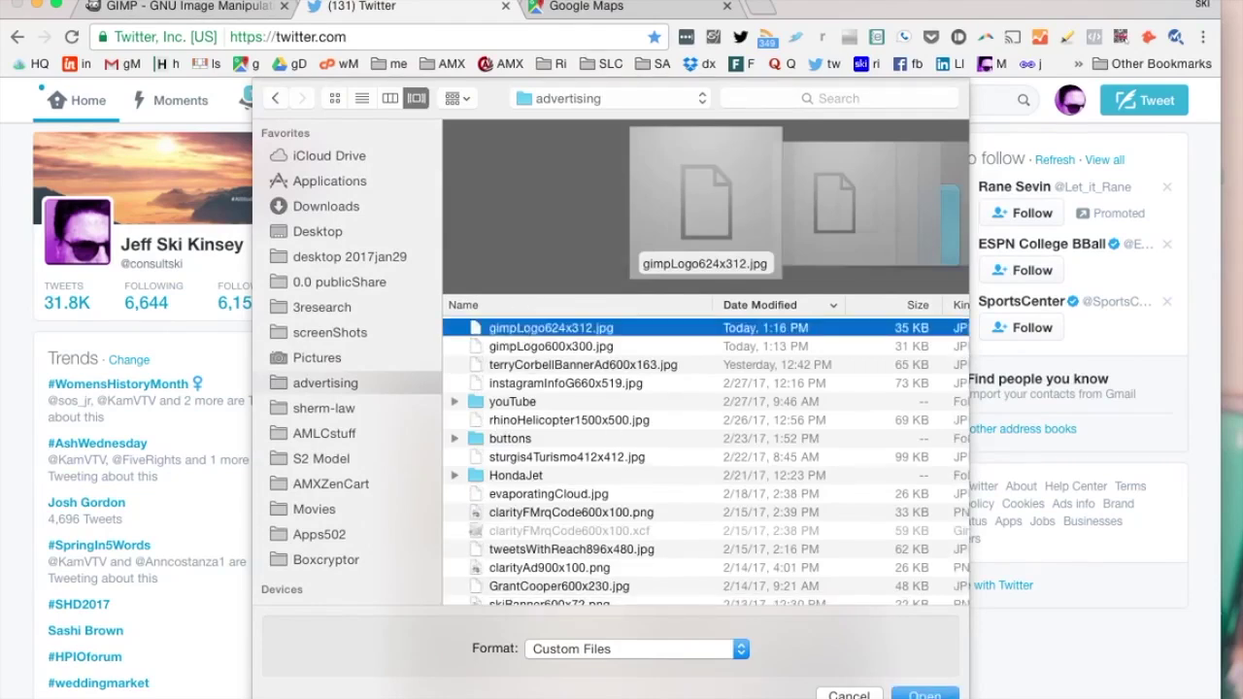
{"action": "key", "text": "Return"}
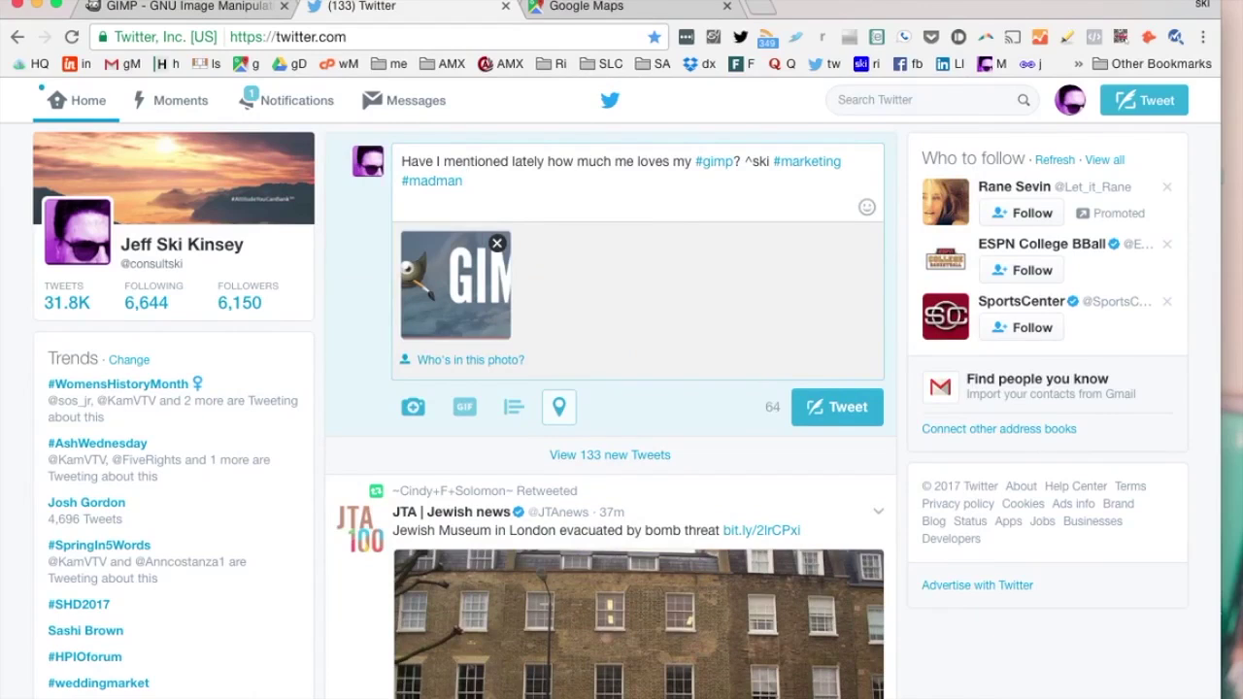
Append '(Watch for our video HowTo series coming to YouTube)', in parentheses, to the tweet
{"action": "type", "text": "Watch "}
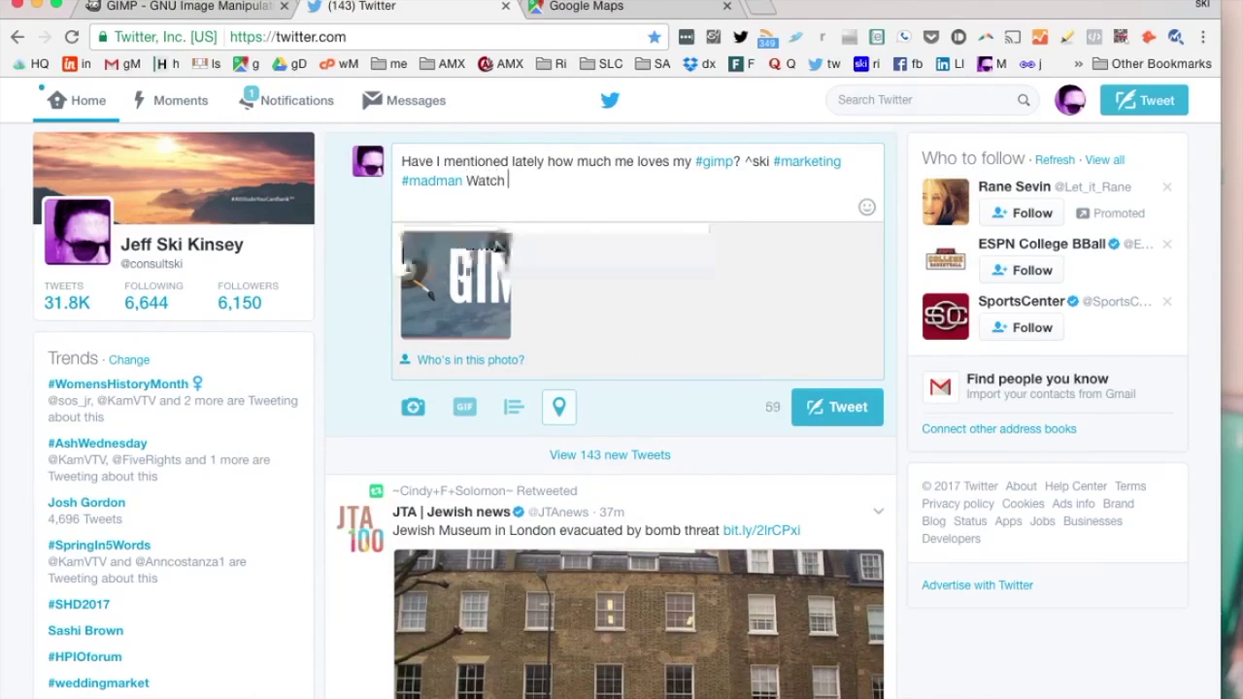
{"action": "type", "text": "for our video "}
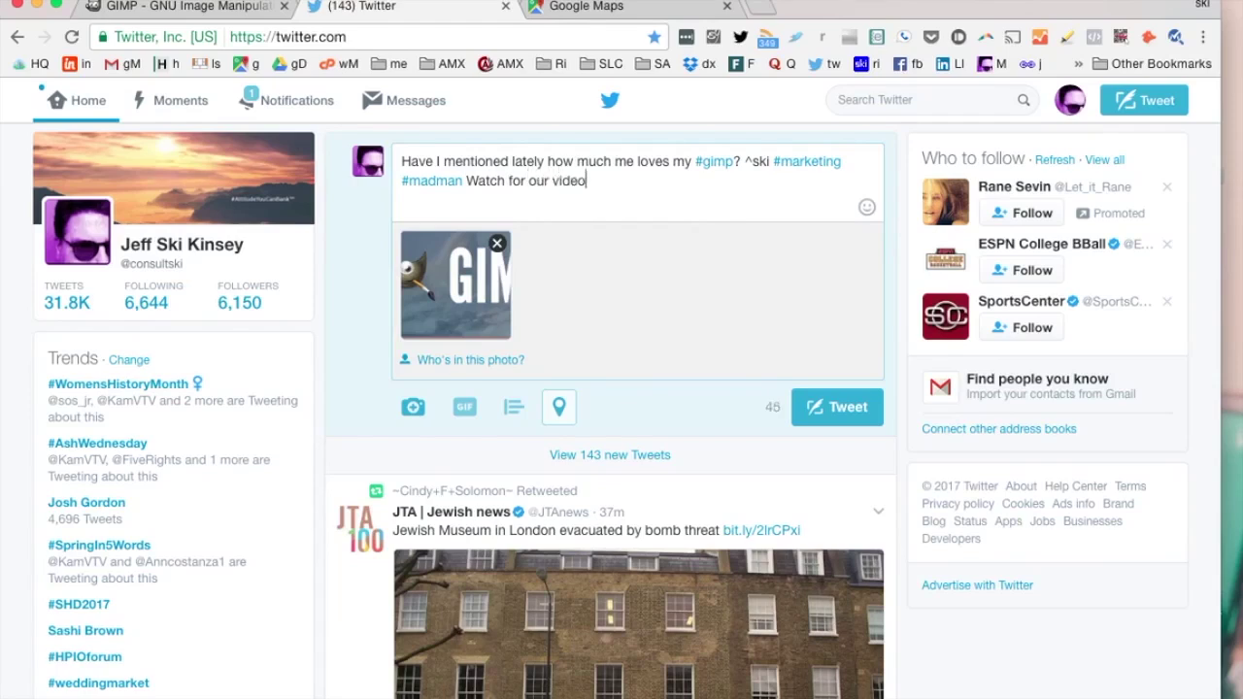
{"action": "type", "text": "HowTo series "}
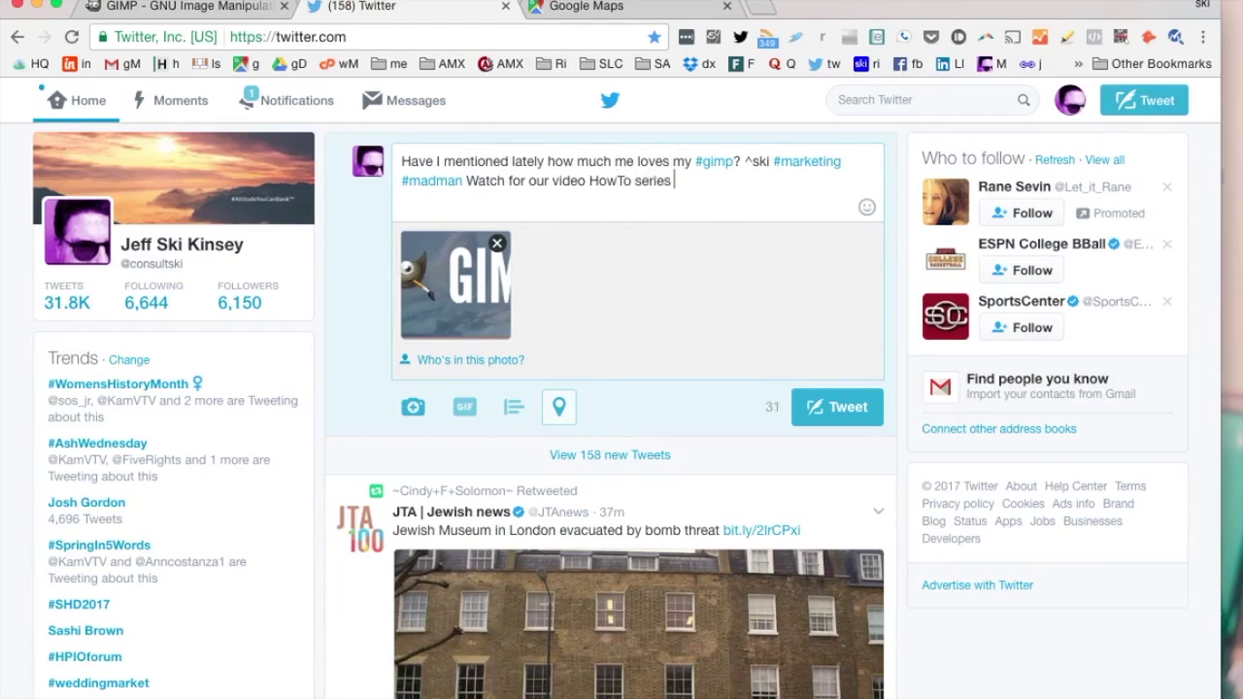
{"action": "type", "text": "coming to YouTube"}
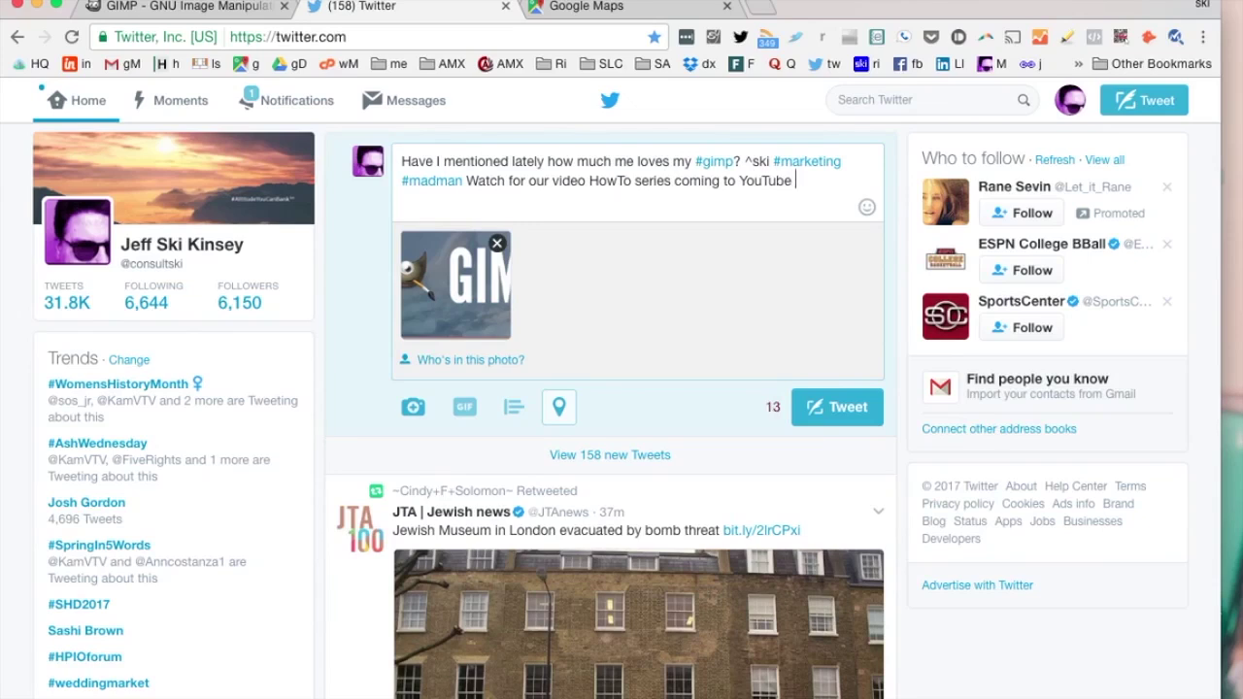
{"action": "key", "text": "BackSpace"}
{"action": "type", "text": ")"}
{"action": "left_click", "coordinate": [467, 181]}
{"action": "type", "text": "("}
{"action": "left_click", "coordinate": [809, 188]}
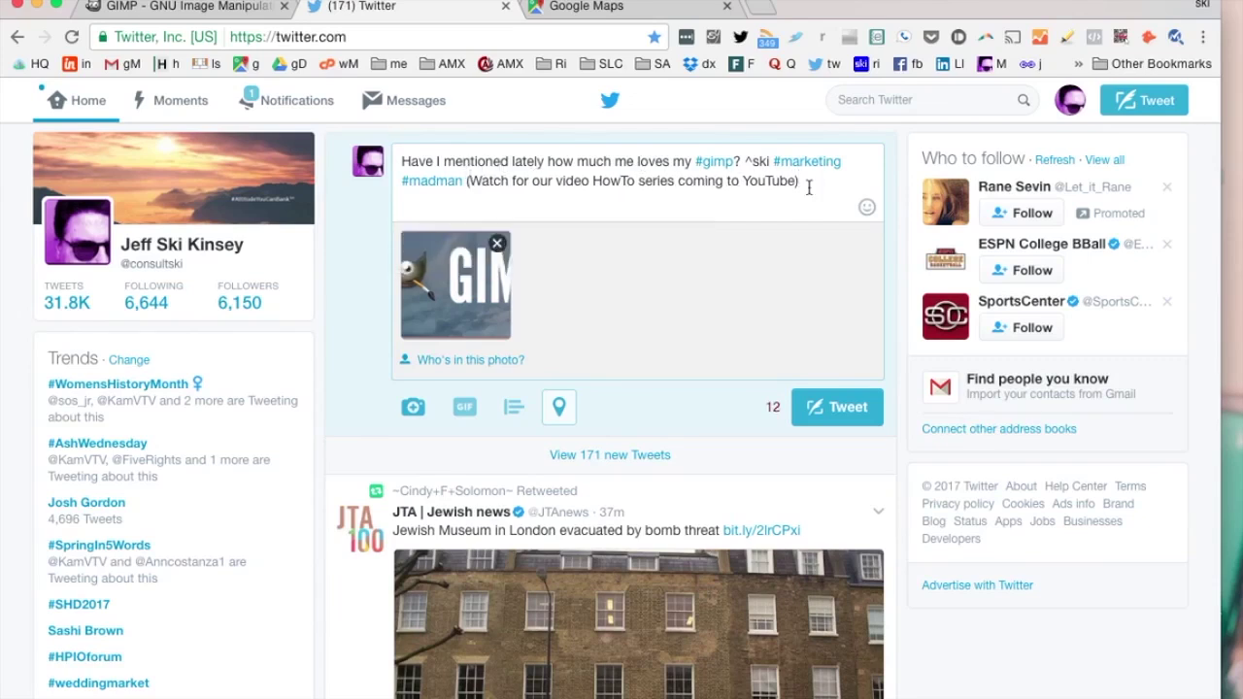
Publish the tweet, view its GIMP banner enlarged, then select the posted tweet's text
{"action": "left_click", "coordinate": [846, 410]}
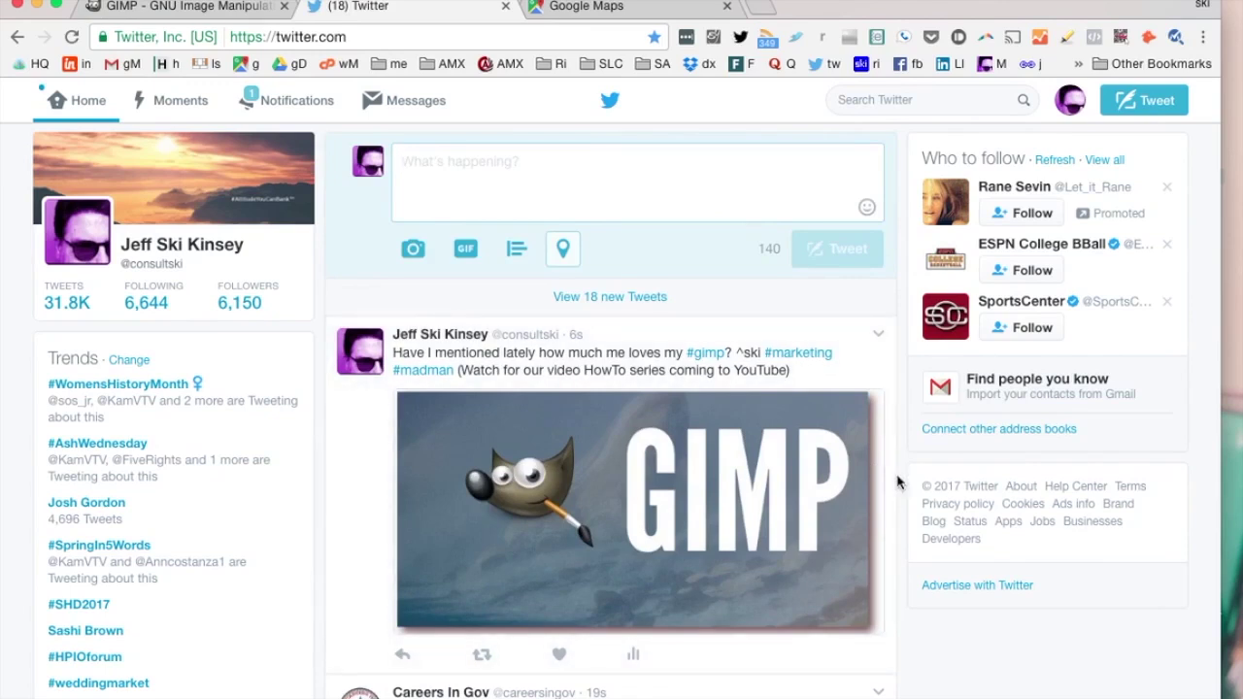
{"action": "left_click", "coordinate": [615, 489]}
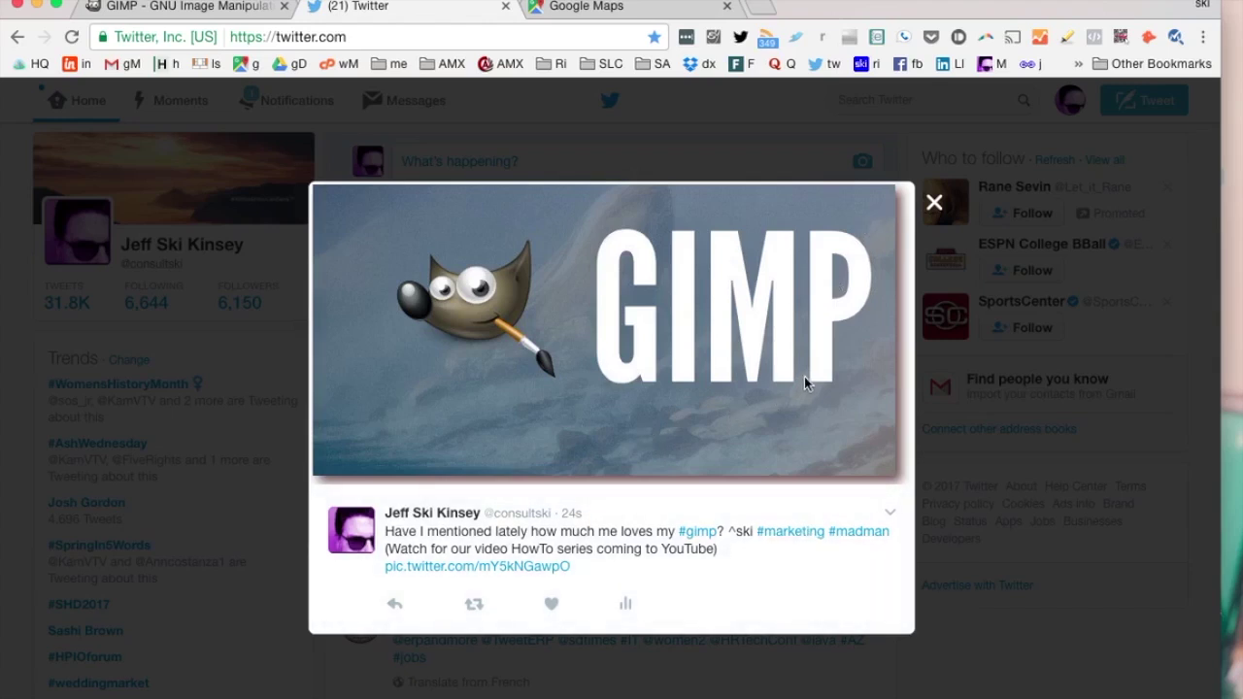
{"action": "left_click", "coordinate": [935, 202]}
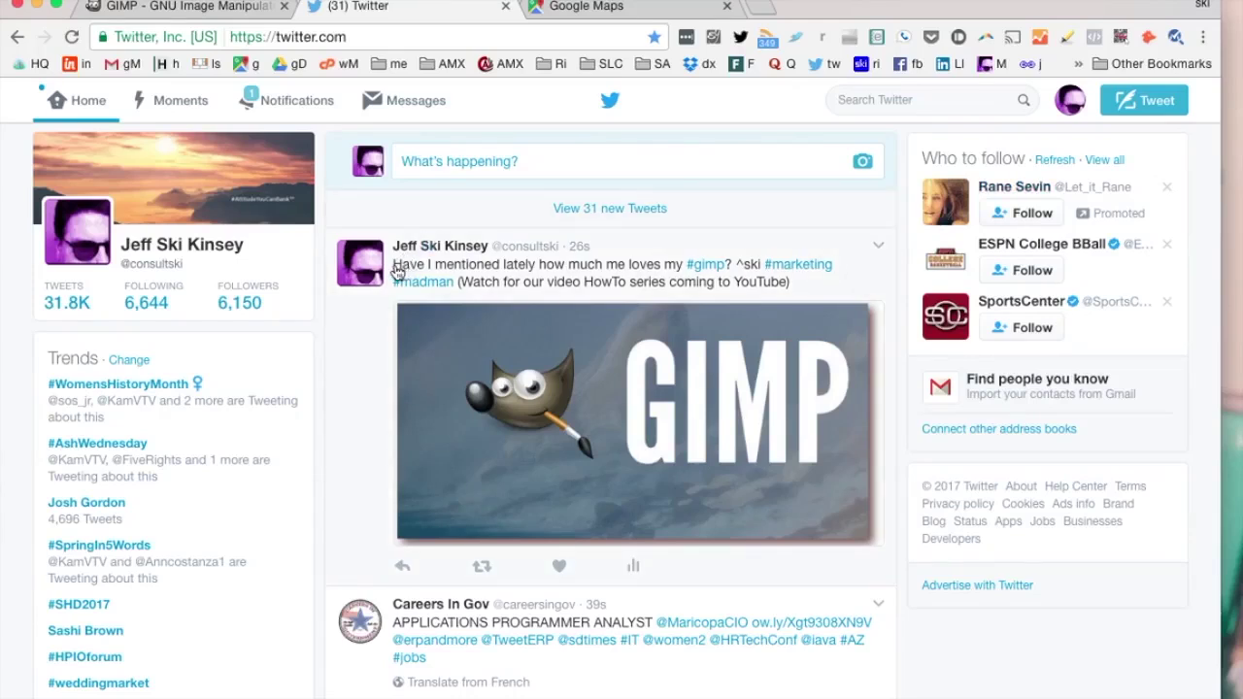
{"action": "left_click_drag", "start_coordinate": [396, 271], "coordinate": [823, 285]}
{"action": "key", "text": "super+c"}
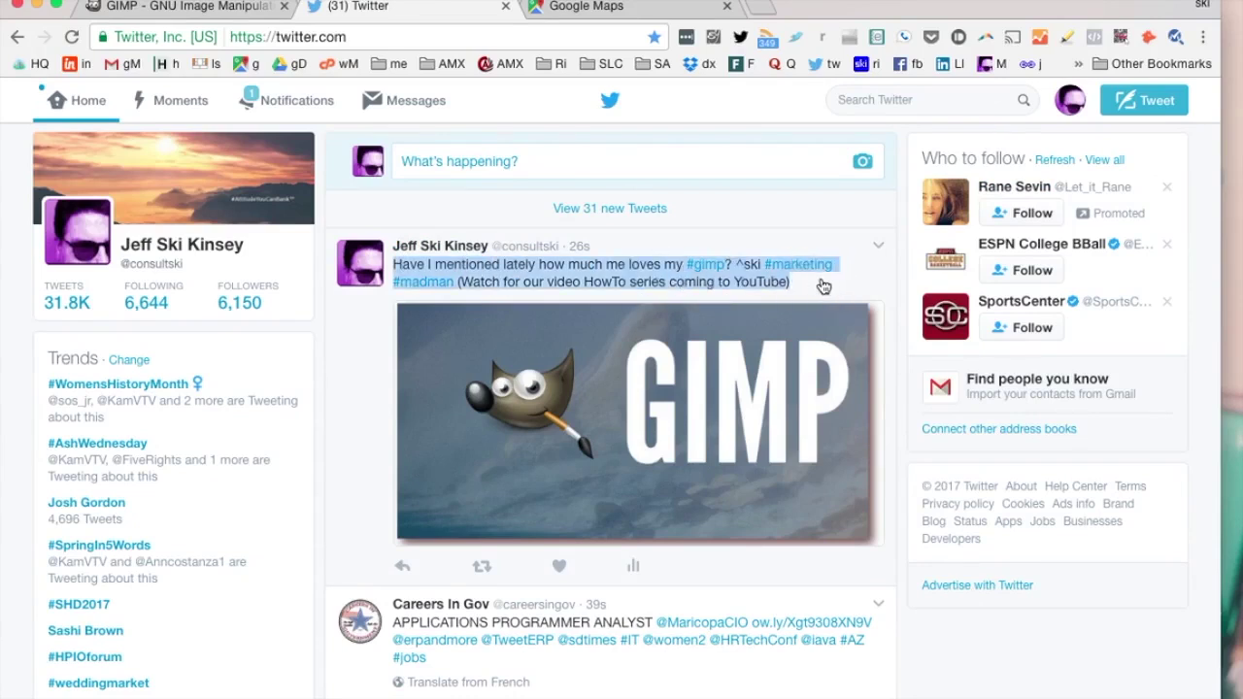
Delete the posted GIMP tweet from its options menu and confirm the deletion
{"action": "left_click", "coordinate": [878, 248]}
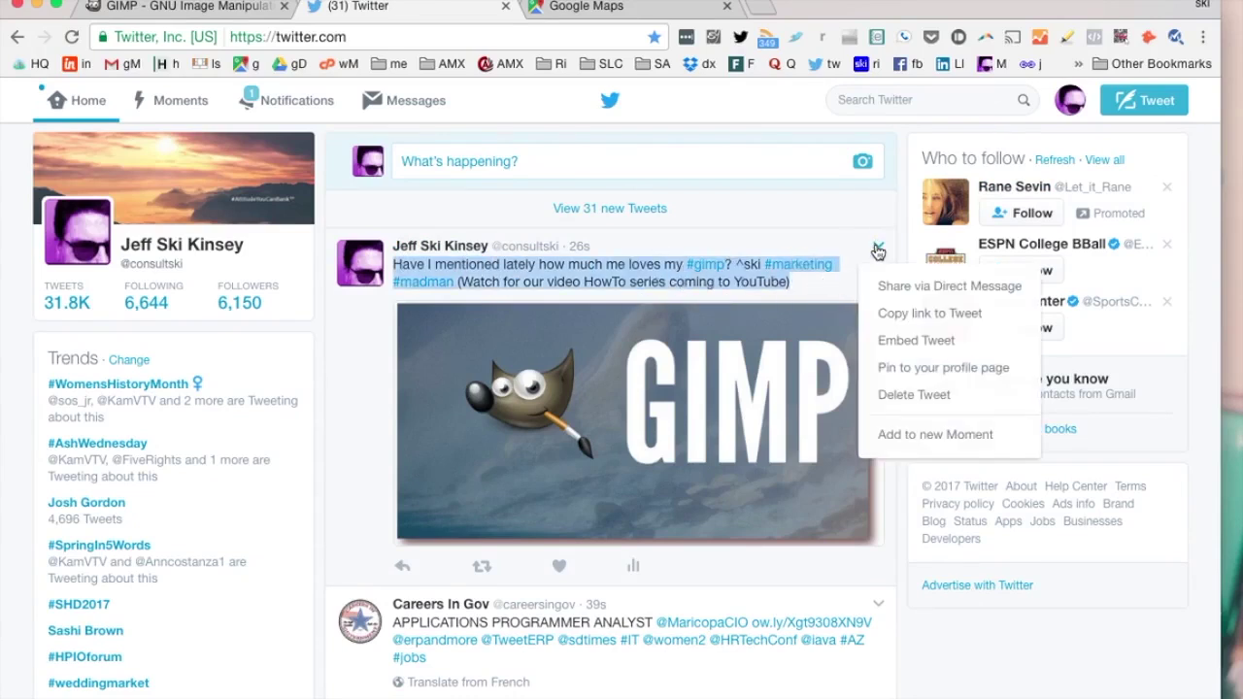
{"action": "left_click", "coordinate": [897, 395]}
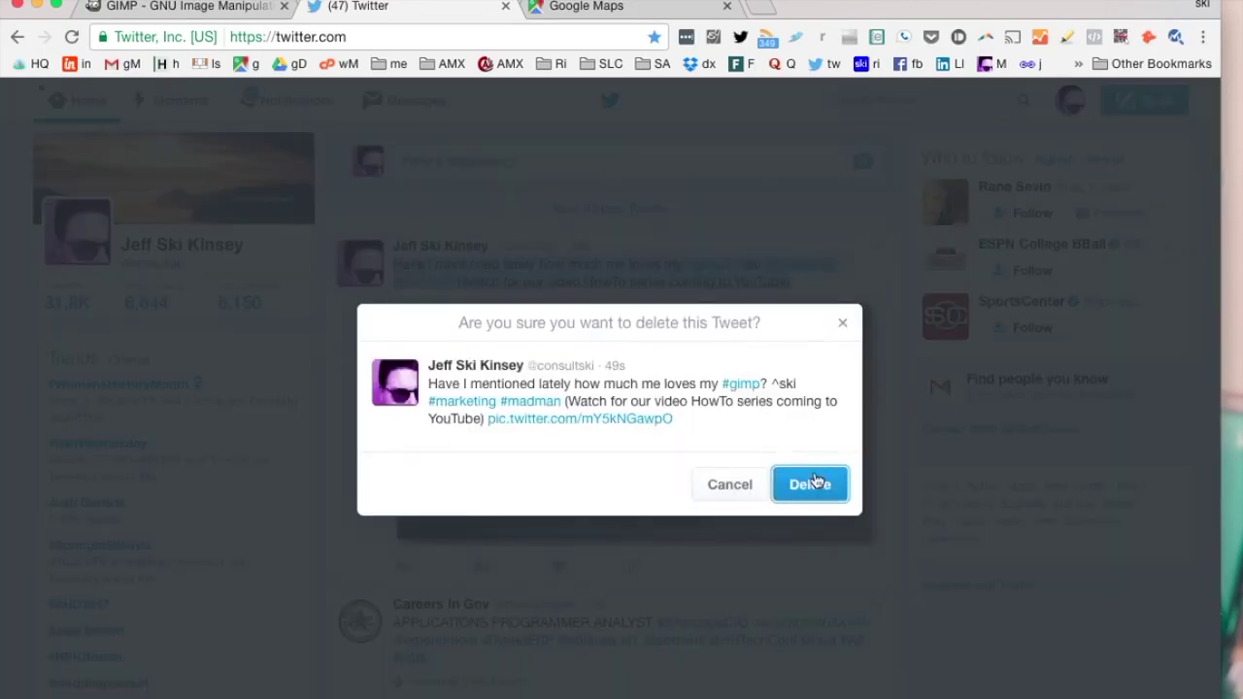
{"action": "left_click", "coordinate": [808, 490]}
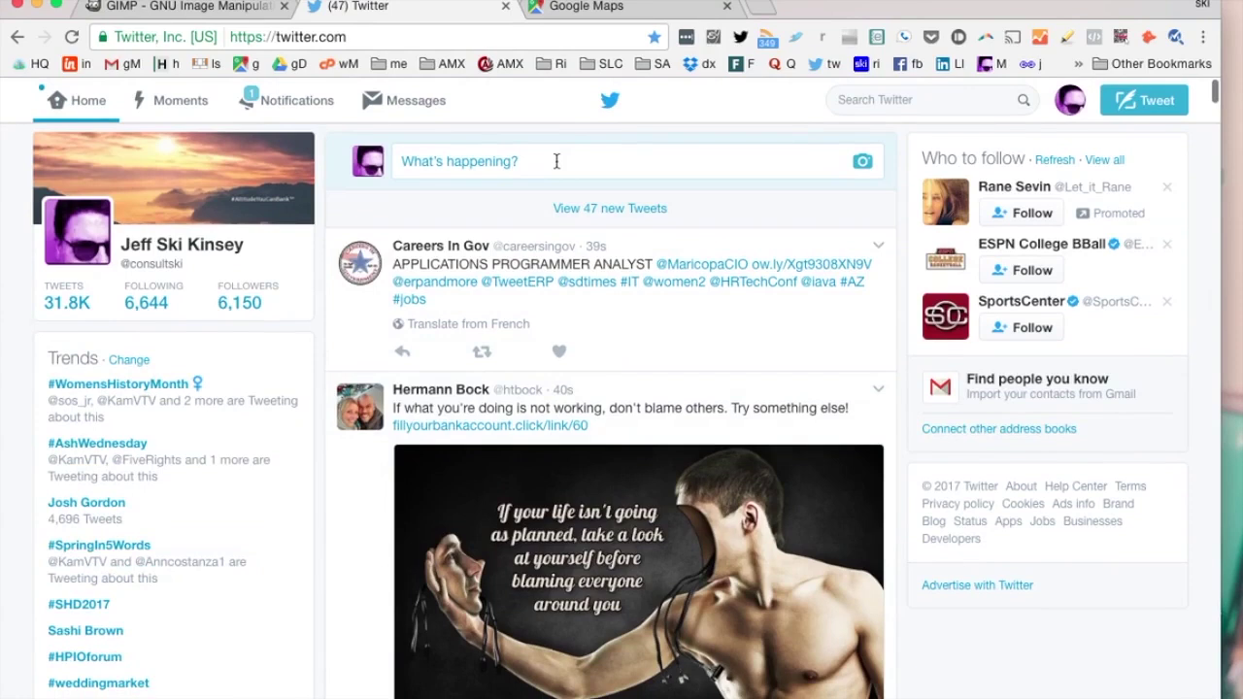
Start a new tweet from the earlier tweet text with the YouTube note removed
{"action": "left_click", "coordinate": [556, 161]}
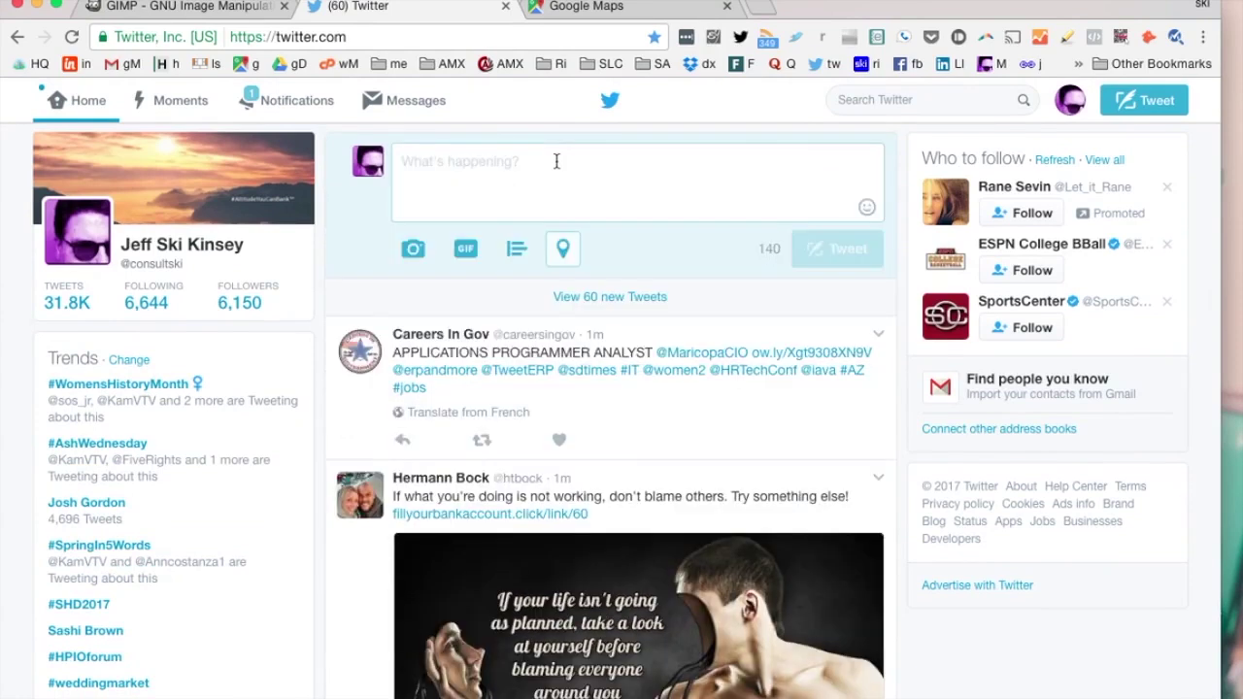
{"action": "key", "text": "super+v"}
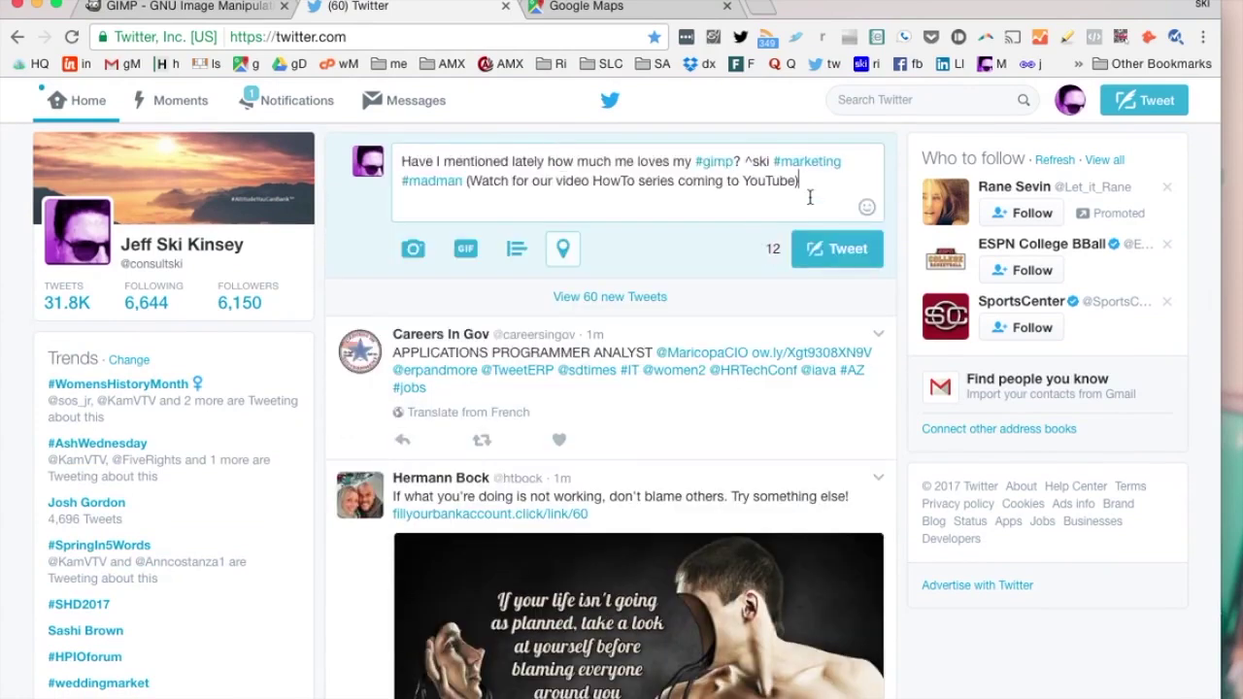
{"action": "key", "text": "BackSpace"}
{"action": "key", "text": "BackSpace"}
{"action": "key", "text": "BackSpace"}
{"action": "key", "text": "BackSpace"}
{"action": "key", "text": "BackSpace"}
{"action": "key", "text": "BackSpace"}
{"action": "key", "text": "BackSpace"}
{"action": "key", "text": "BackSpace"}
{"action": "key", "text": "BackSpace"}
{"action": "key", "text": "BackSpace"}
{"action": "key", "text": "BackSpace"}
{"action": "key", "text": "BackSpace"}
{"action": "key", "text": "BackSpace"}
{"action": "key", "text": "BackSpace"}
{"action": "key", "text": "BackSpace"}
{"action": "key", "text": "BackSpace"}
{"action": "key", "text": "BackSpace"}
{"action": "key", "text": "BackSpace"}
{"action": "key", "text": "BackSpace"}
{"action": "key", "text": "BackSpace"}
{"action": "key", "text": "BackSpace"}
{"action": "key", "text": "BackSpace"}
{"action": "key", "text": "BackSpace"}
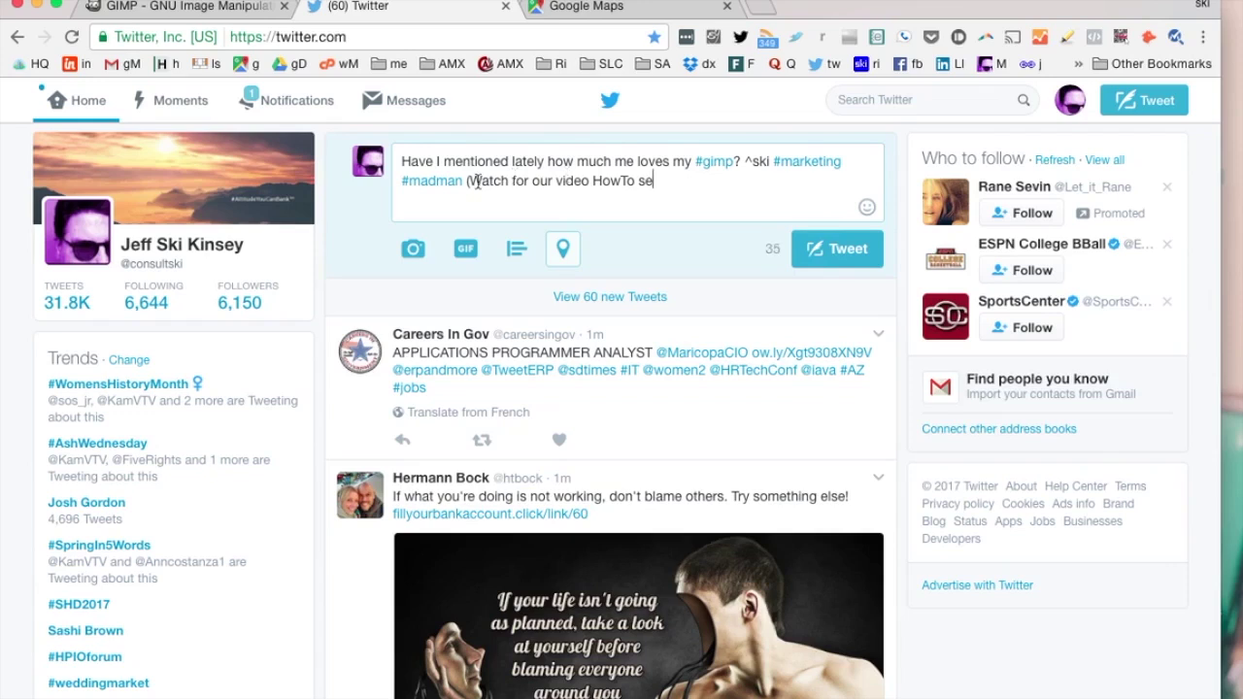
{"action": "left_click_drag", "start_coordinate": [469, 183], "coordinate": [689, 188]}
{"action": "key", "text": "BackSpace"}
Insert the jmpurl.info/Xg short link before ^ski, separated from it by a space
{"action": "left_click", "coordinate": [745, 161]}
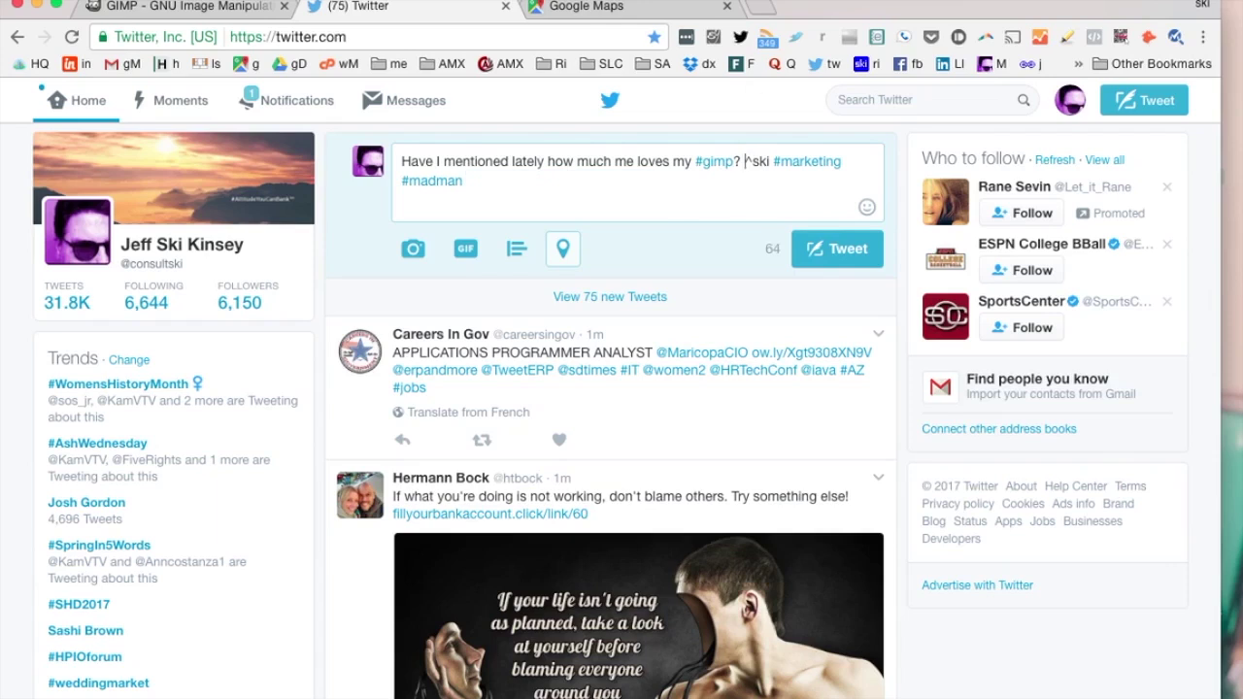
{"action": "key", "text": "super+shift+v"}
{"action": "key", "text": "Down"}
{"action": "key", "text": "Return"}
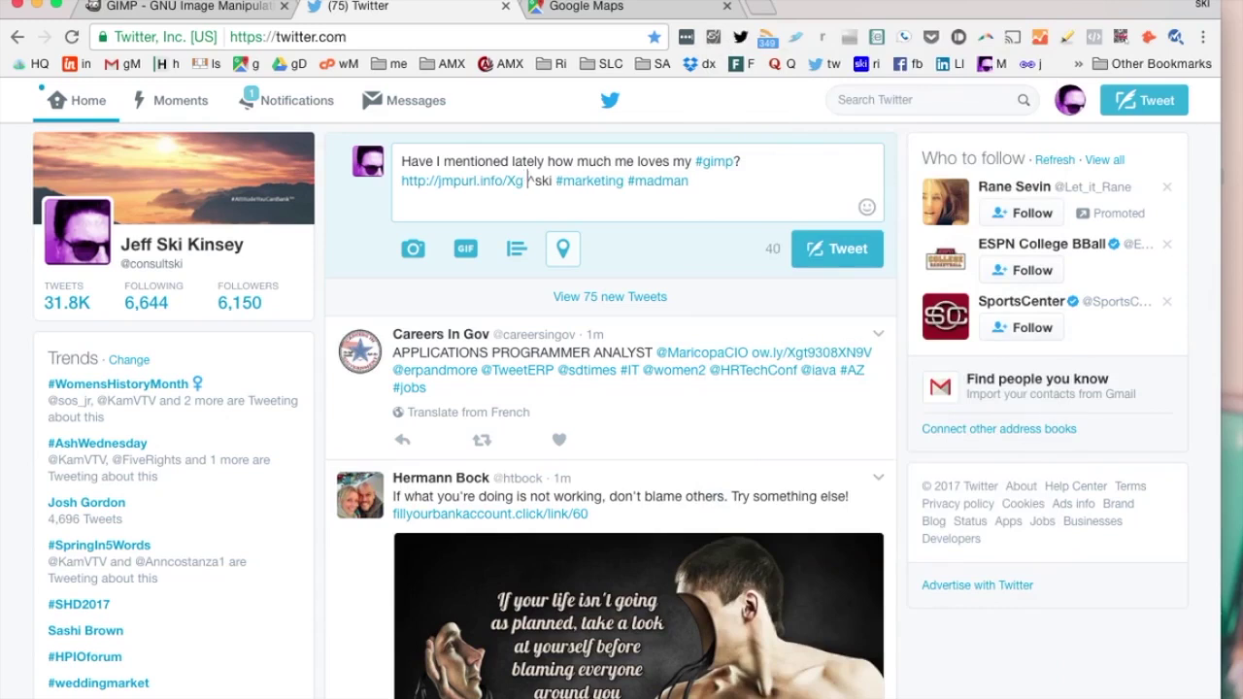
{"action": "left_click", "coordinate": [748, 192]}
Test the jmpurl.info/Xg link in another tab, confirming it reaches gimp.org, then return to Twitter
{"action": "left_click", "coordinate": [636, 7]}
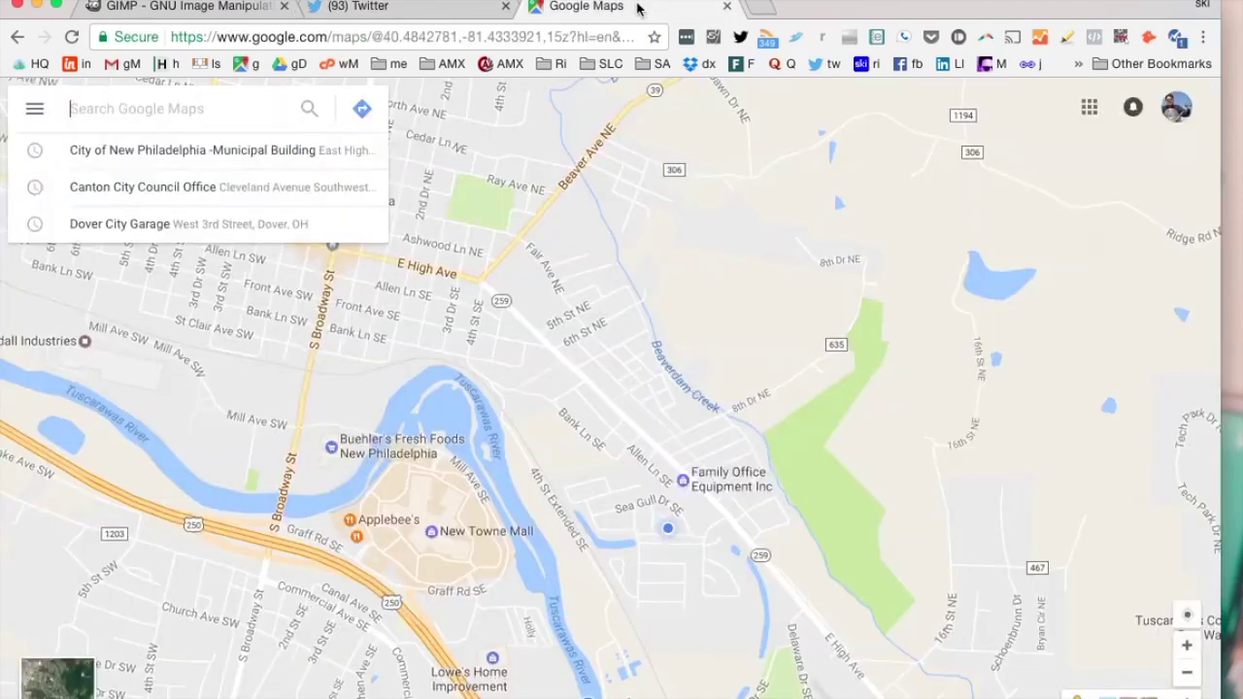
{"action": "left_click", "coordinate": [559, 36]}
{"action": "type", "text": "http://jmpurl.info/Xg"}
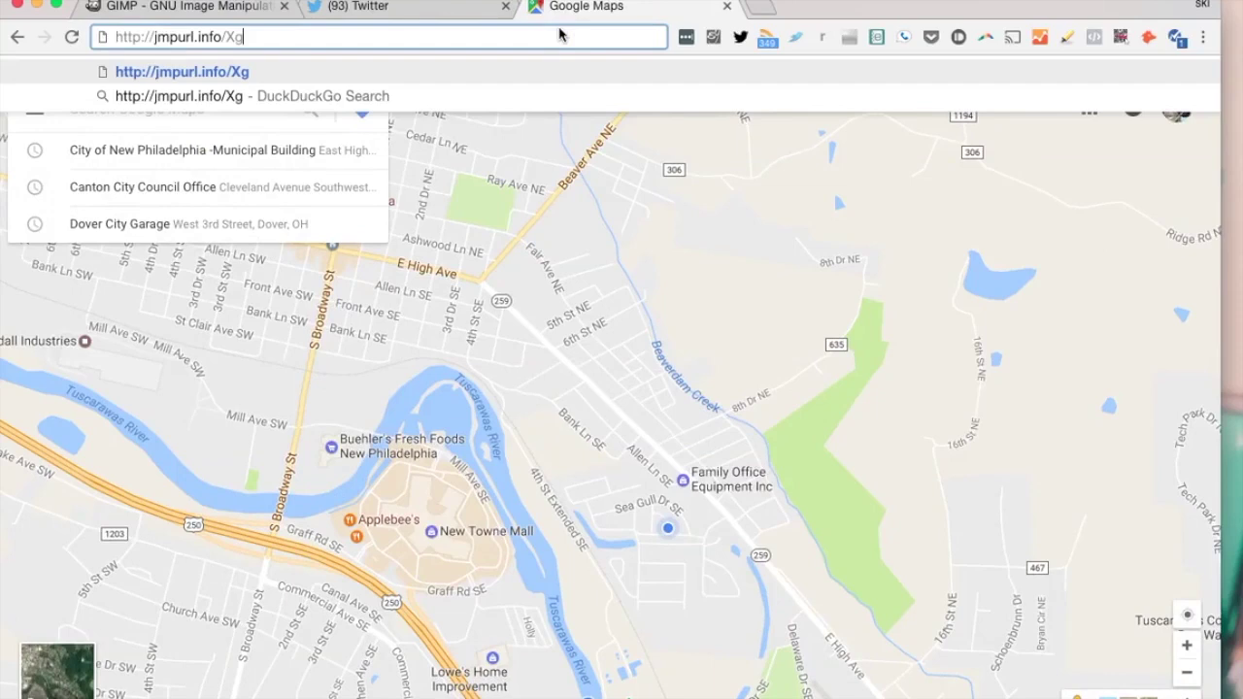
{"action": "key", "text": "Return"}
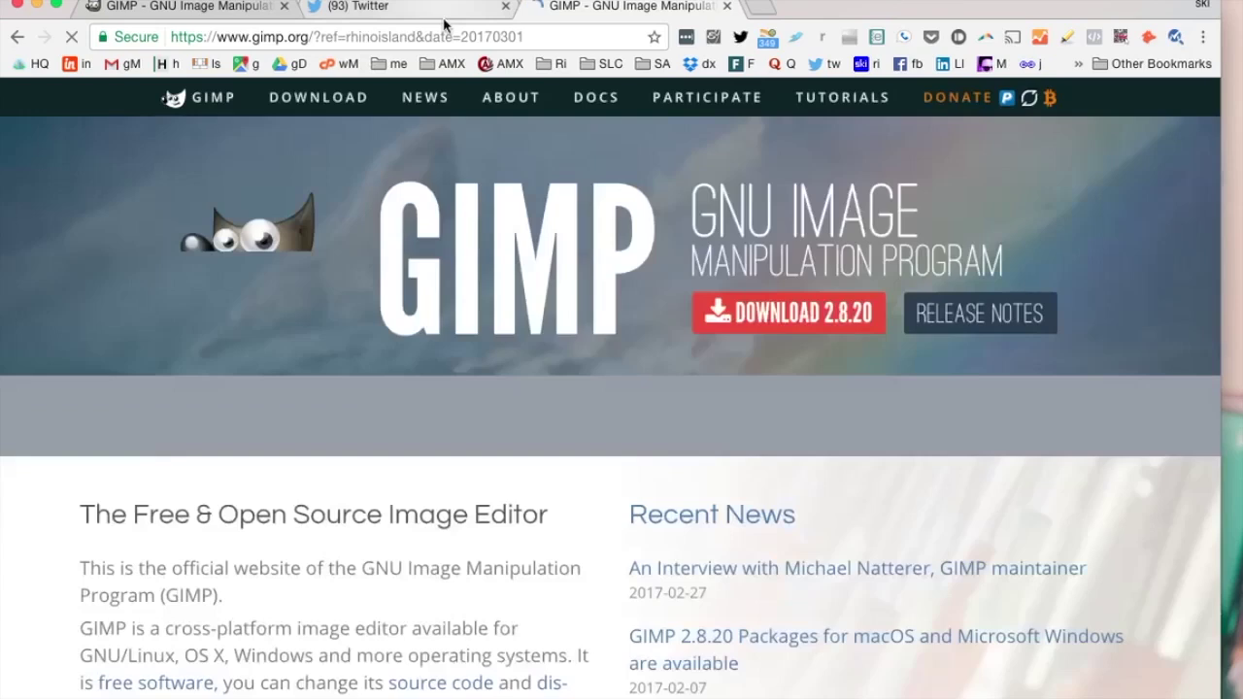
{"action": "left_click", "coordinate": [421, 9]}
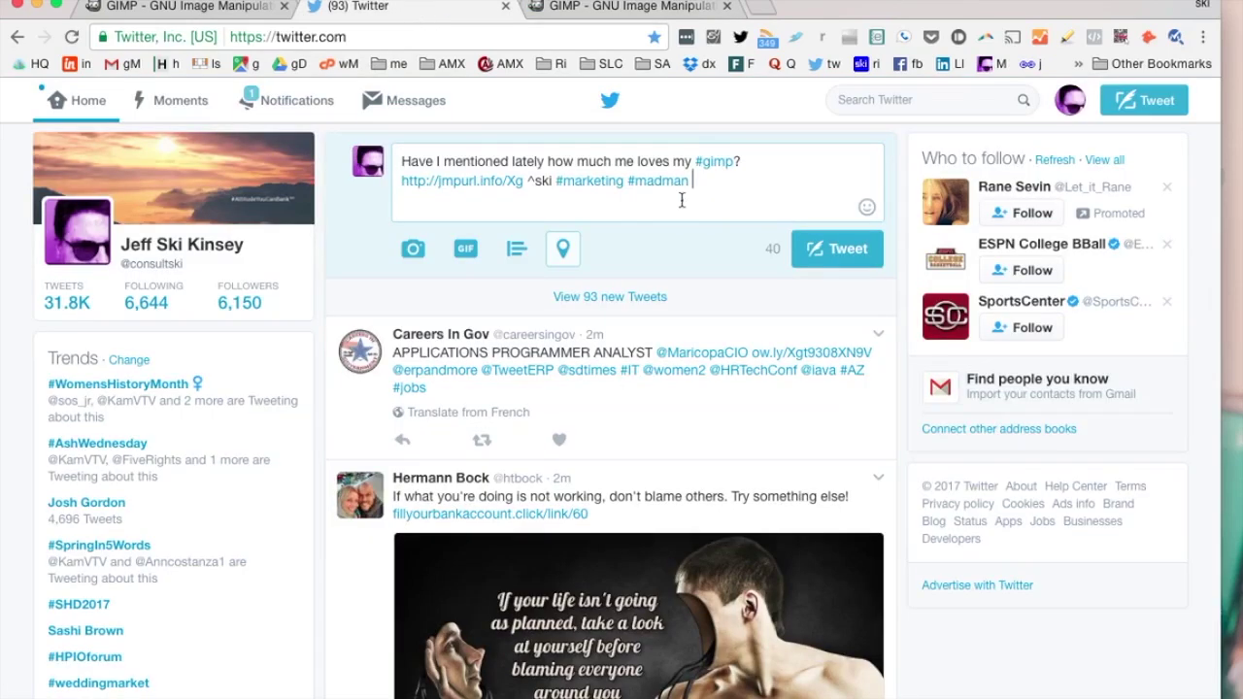
Attach the gimpLogo624x312.jpg banner to the jmpurl.info/Xg tweet and publish it
{"action": "left_click", "coordinate": [412, 251]}
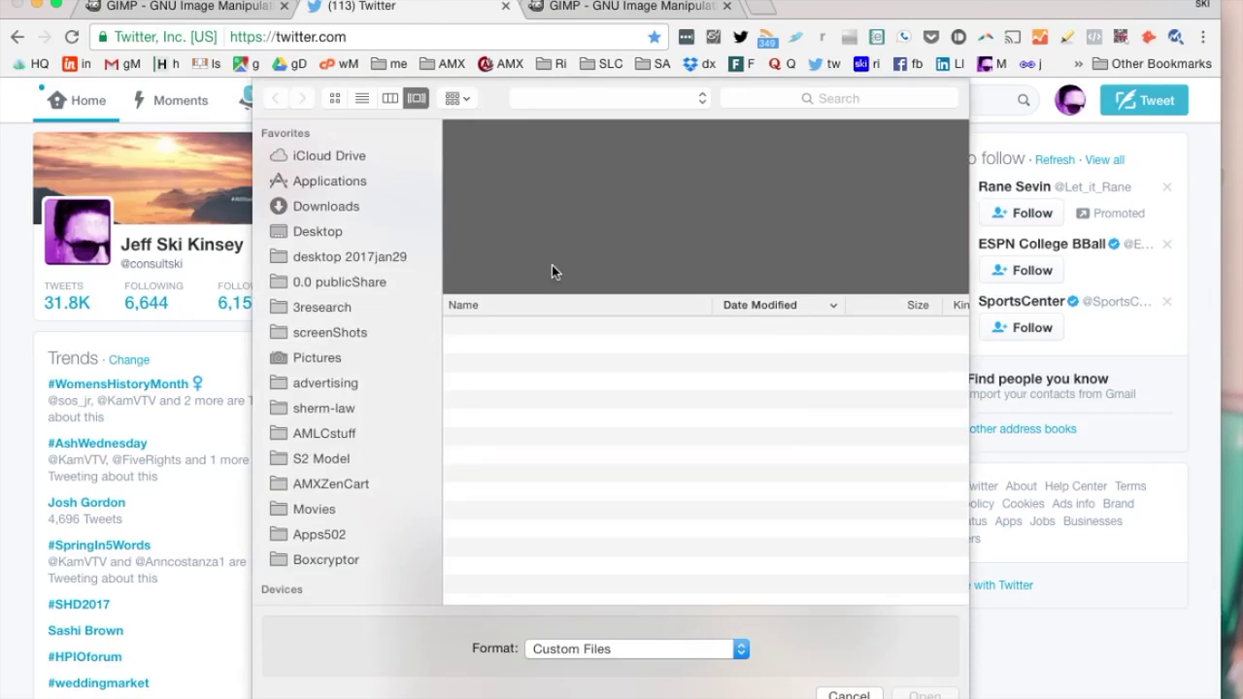
{"action": "left_click", "coordinate": [514, 328]}
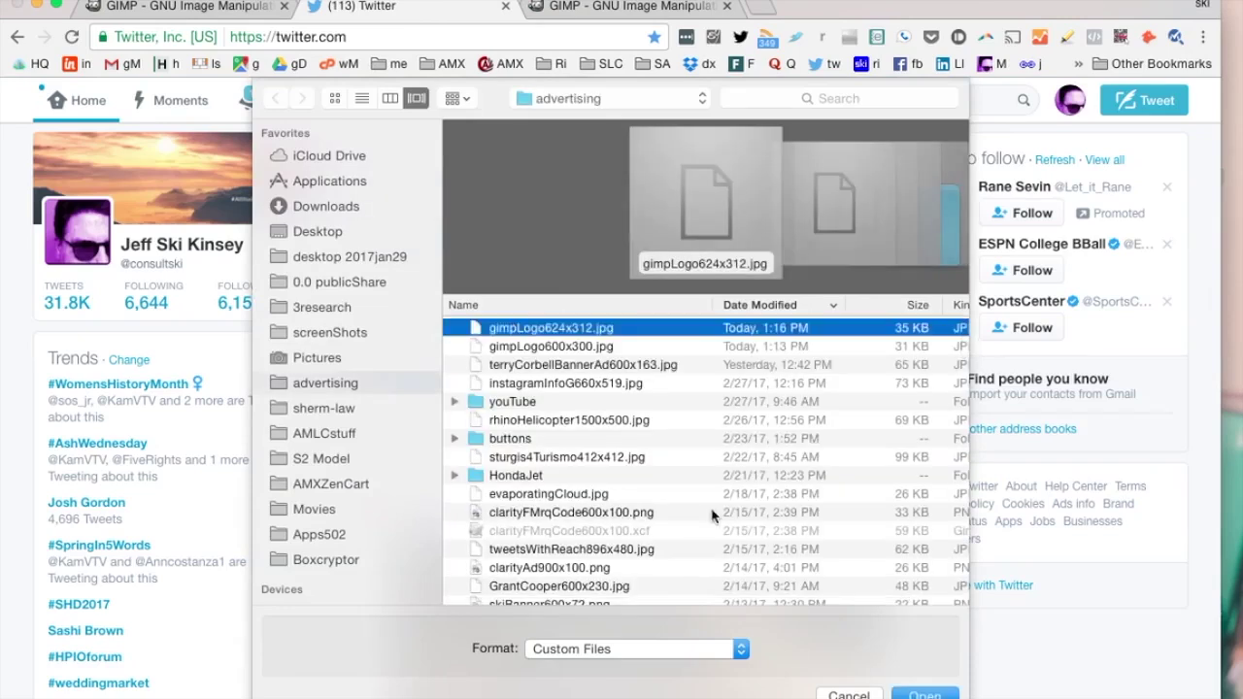
{"action": "left_click", "coordinate": [925, 693]}
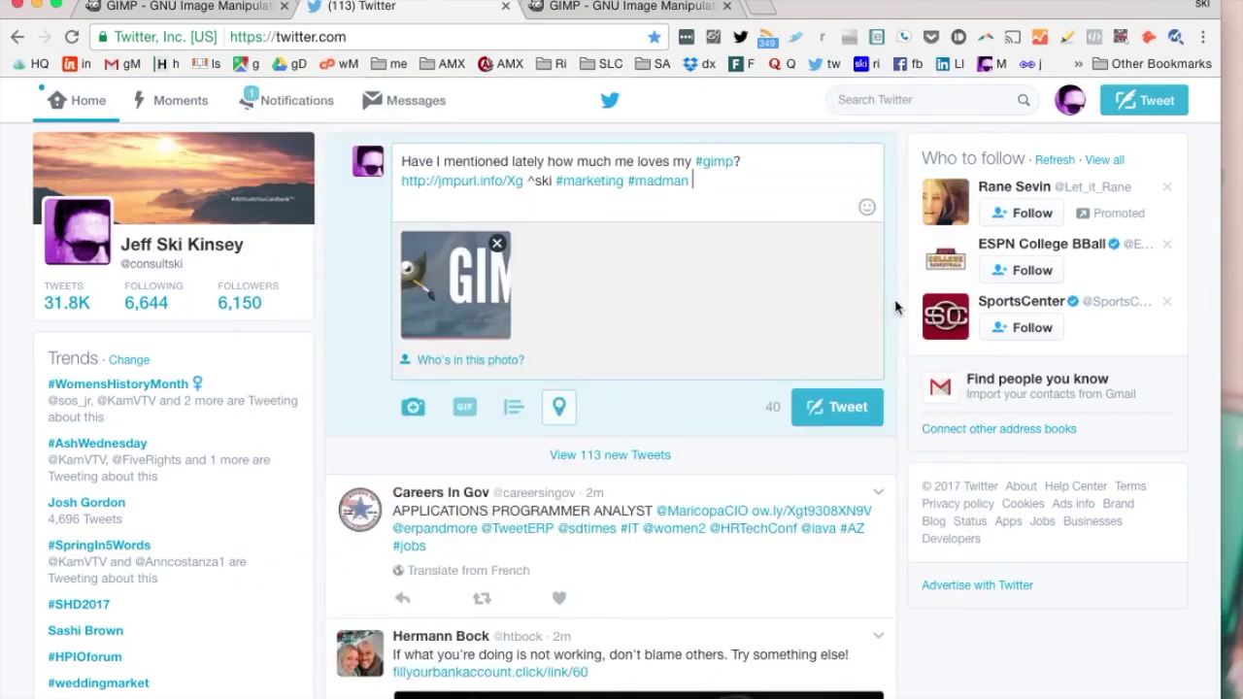
{"action": "left_click", "coordinate": [840, 410]}
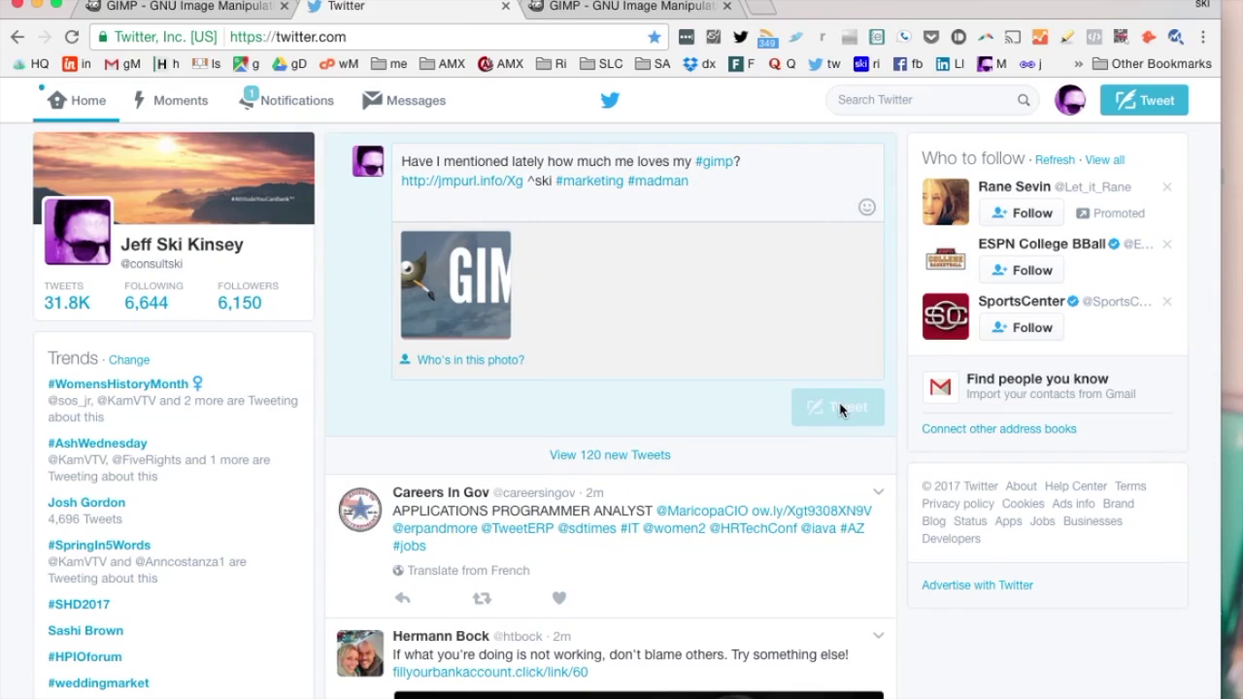
Reload the page after posting, then minimize Chrome to reveal the desktop
{"action": "key", "text": "super+r"}
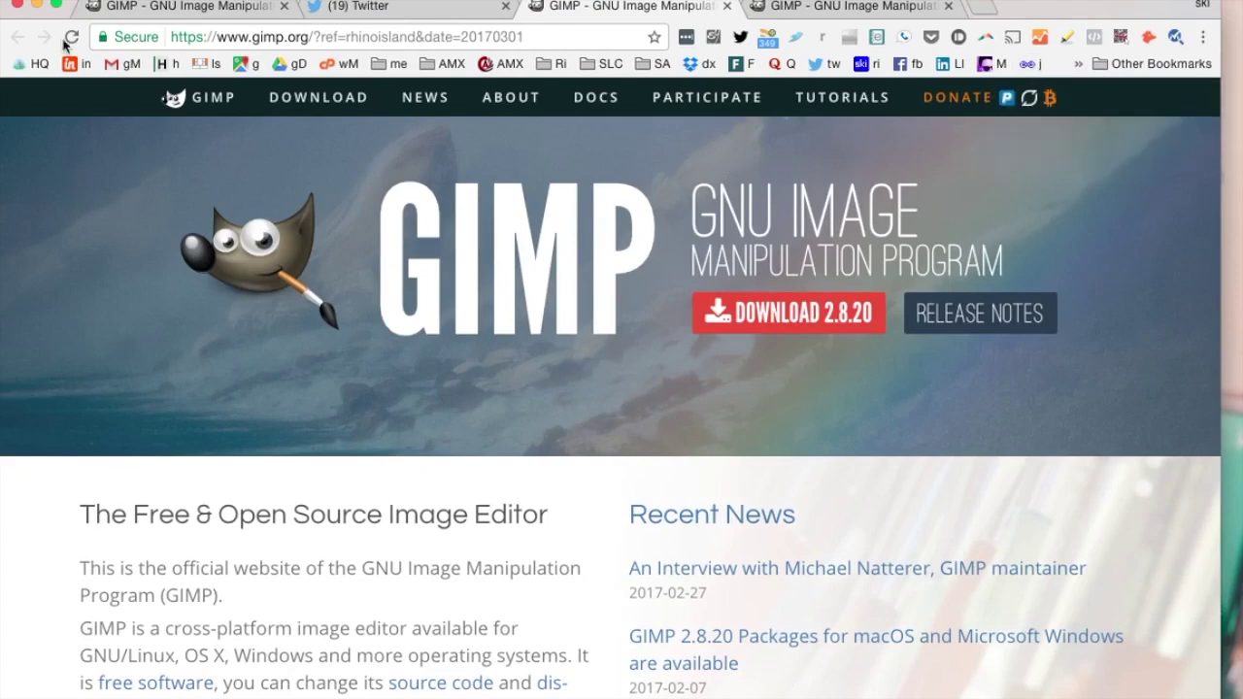
{"action": "left_click", "coordinate": [39, 5]}
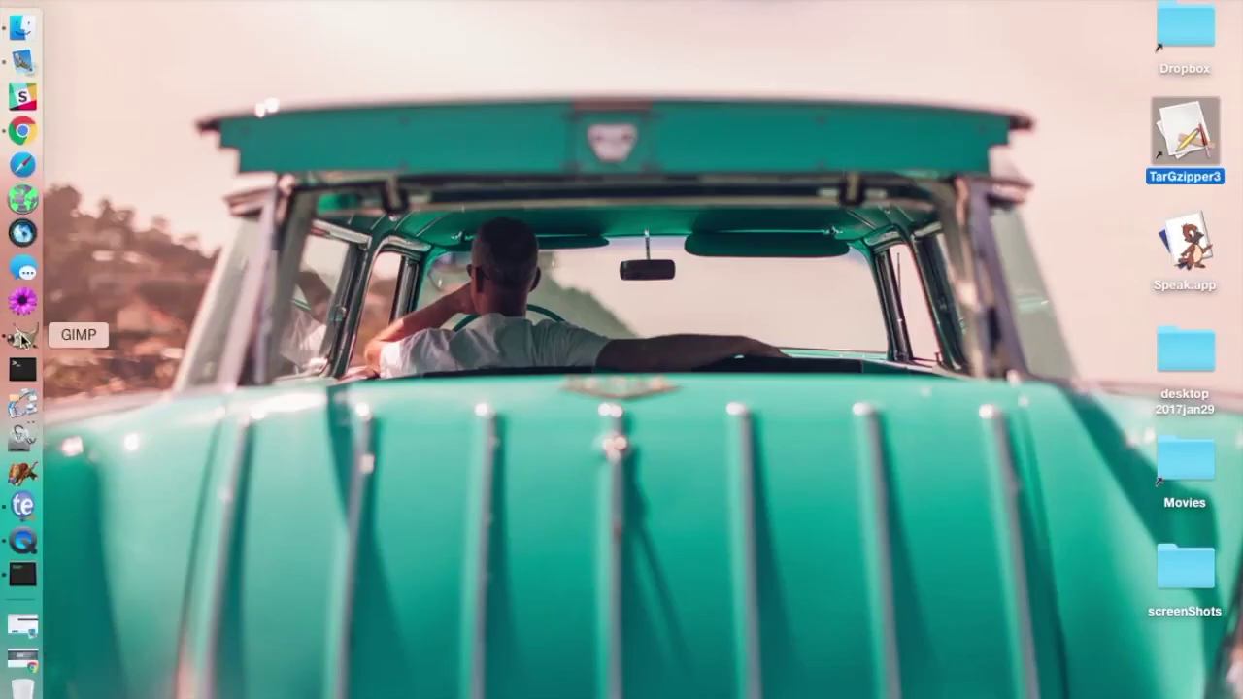
Close the pasted-layer, drop-shadow and original screenshot images in GIMP, discarding all changes
{"action": "left_click", "coordinate": [22, 336]}
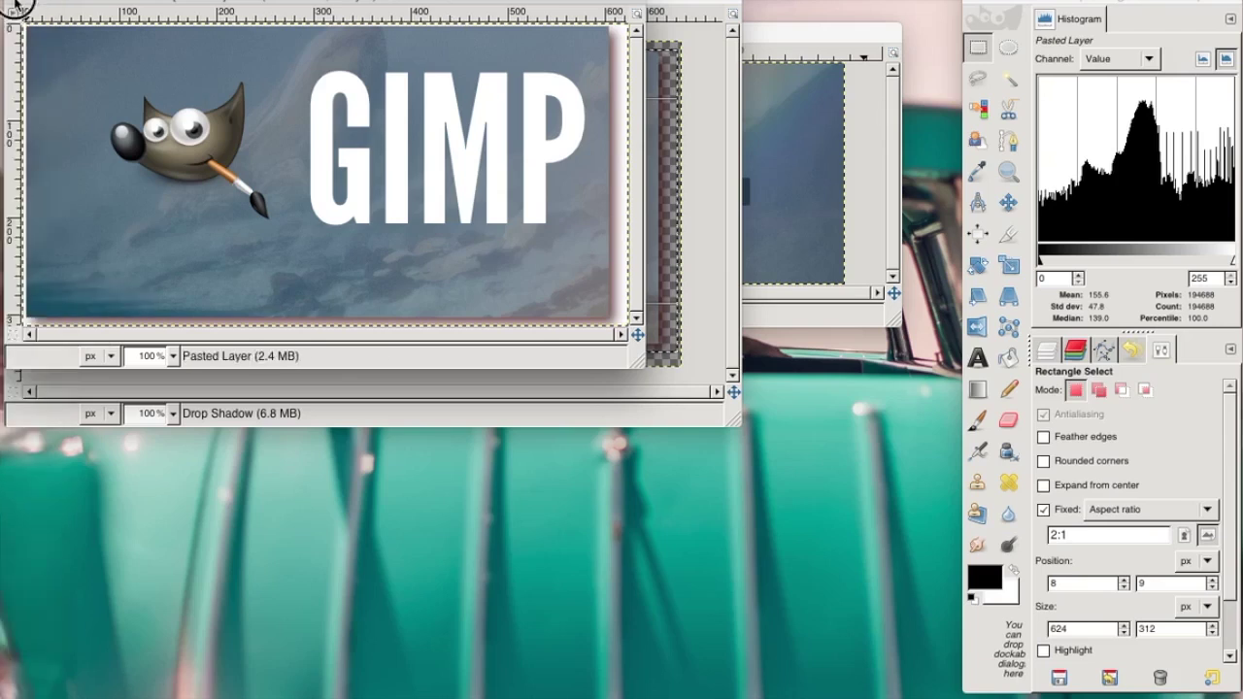
{"action": "left_click", "coordinate": [14, 3]}
{"action": "left_click", "coordinate": [524, 410]}
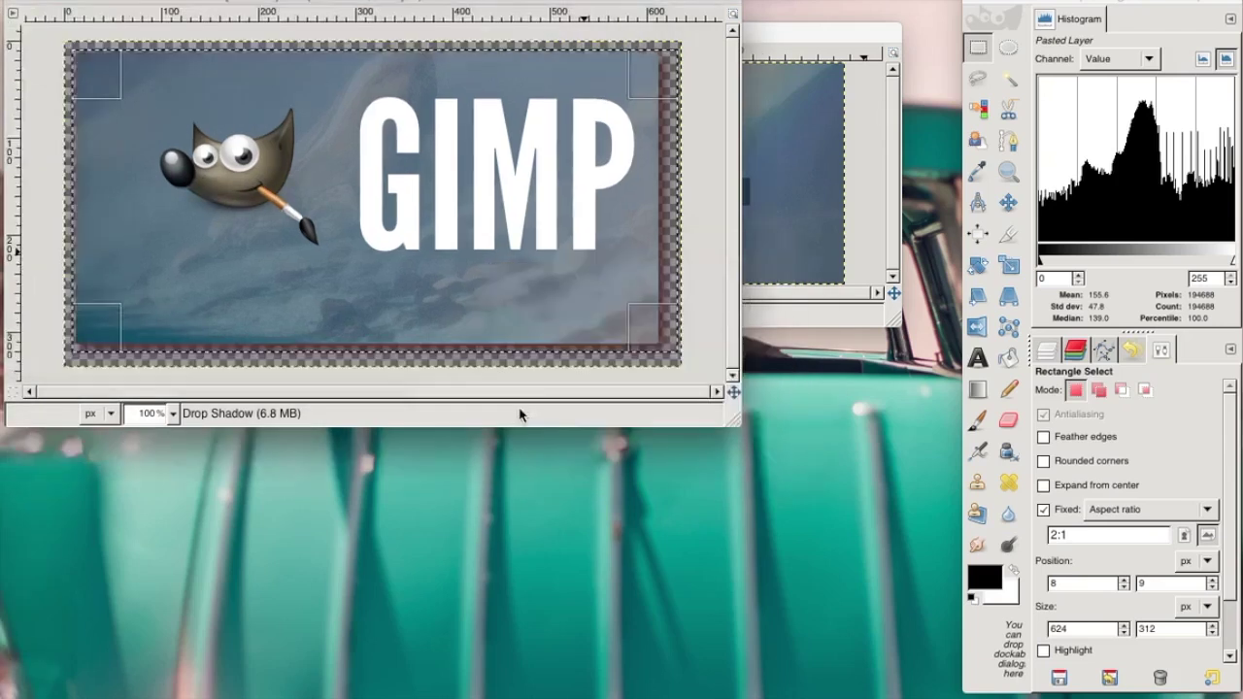
{"action": "left_click", "coordinate": [14, 4]}
{"action": "left_click", "coordinate": [517, 411]}
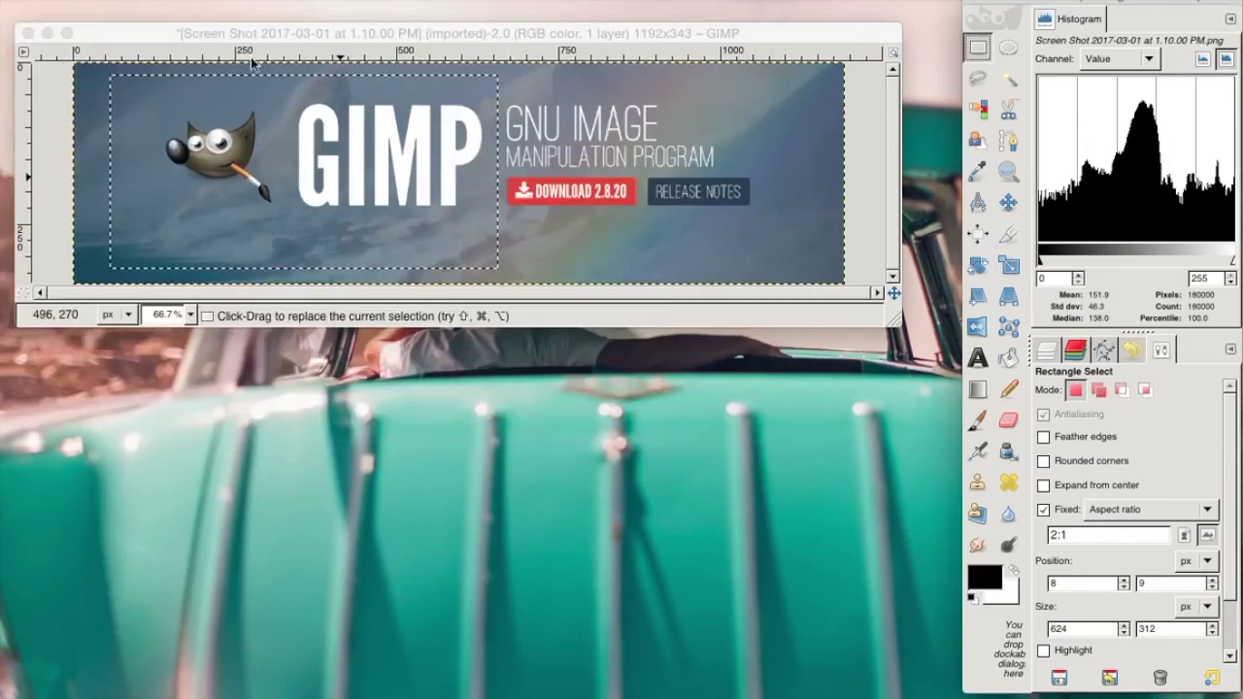
{"action": "left_click", "coordinate": [28, 33]}
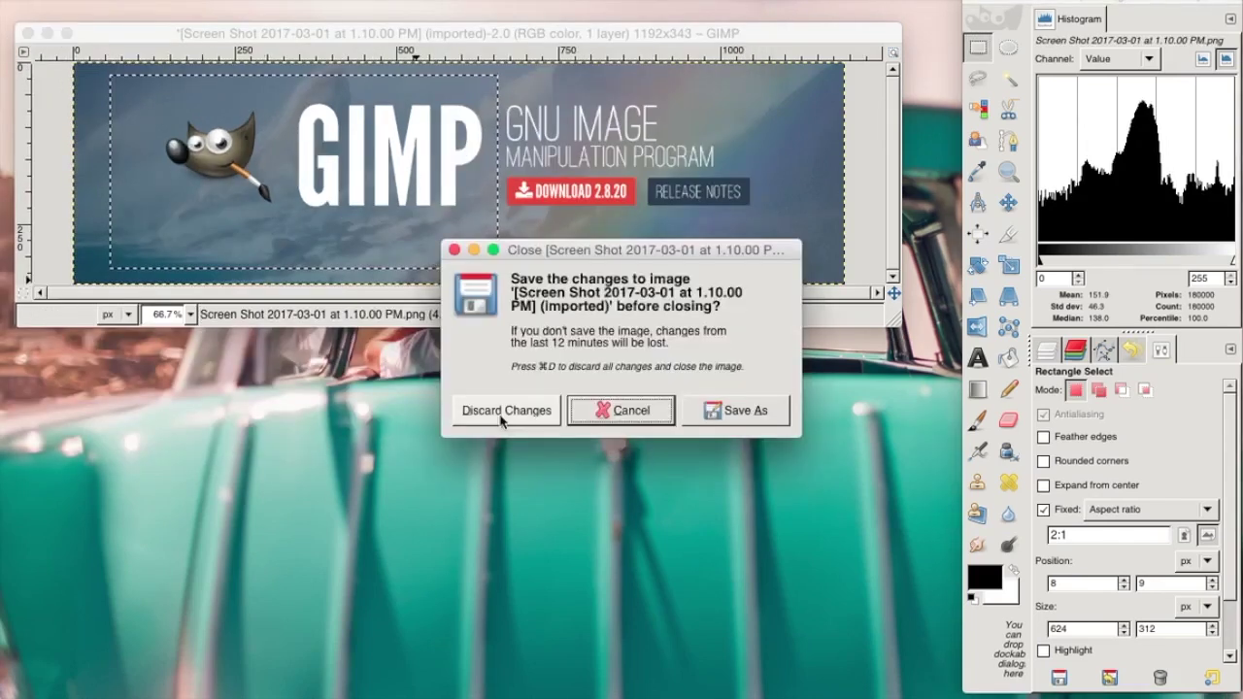
{"action": "left_click", "coordinate": [502, 412]}
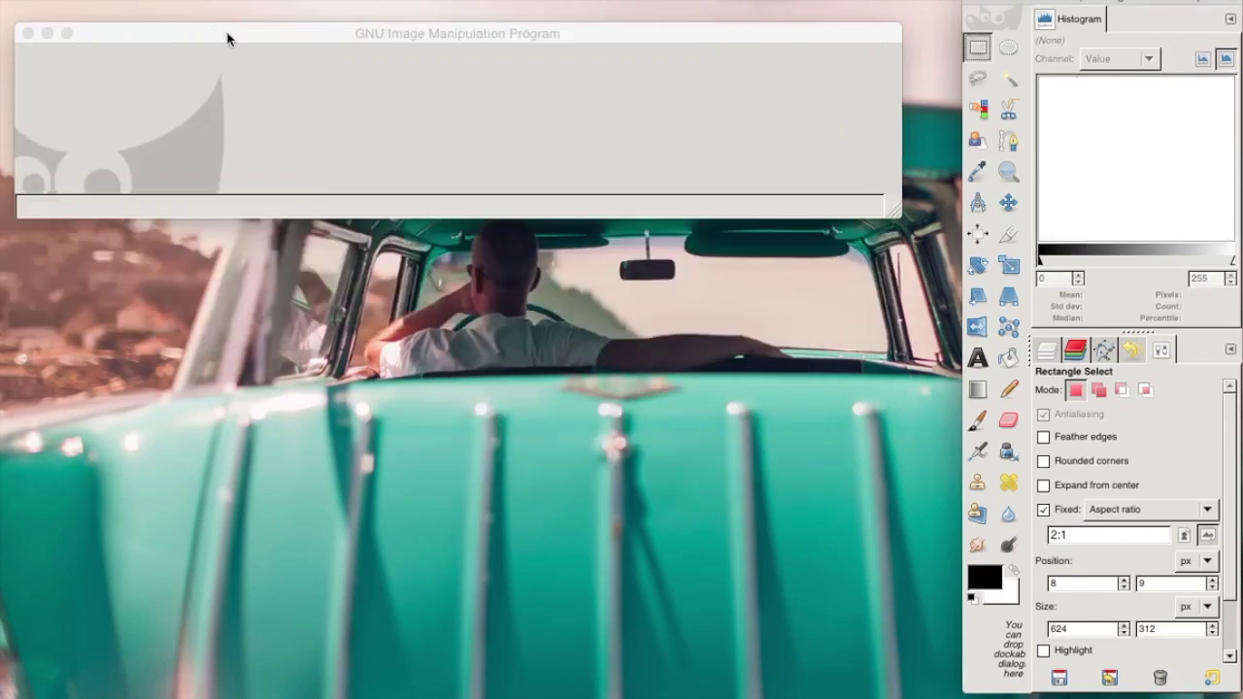
{"action": "left_click", "coordinate": [411, 33]}
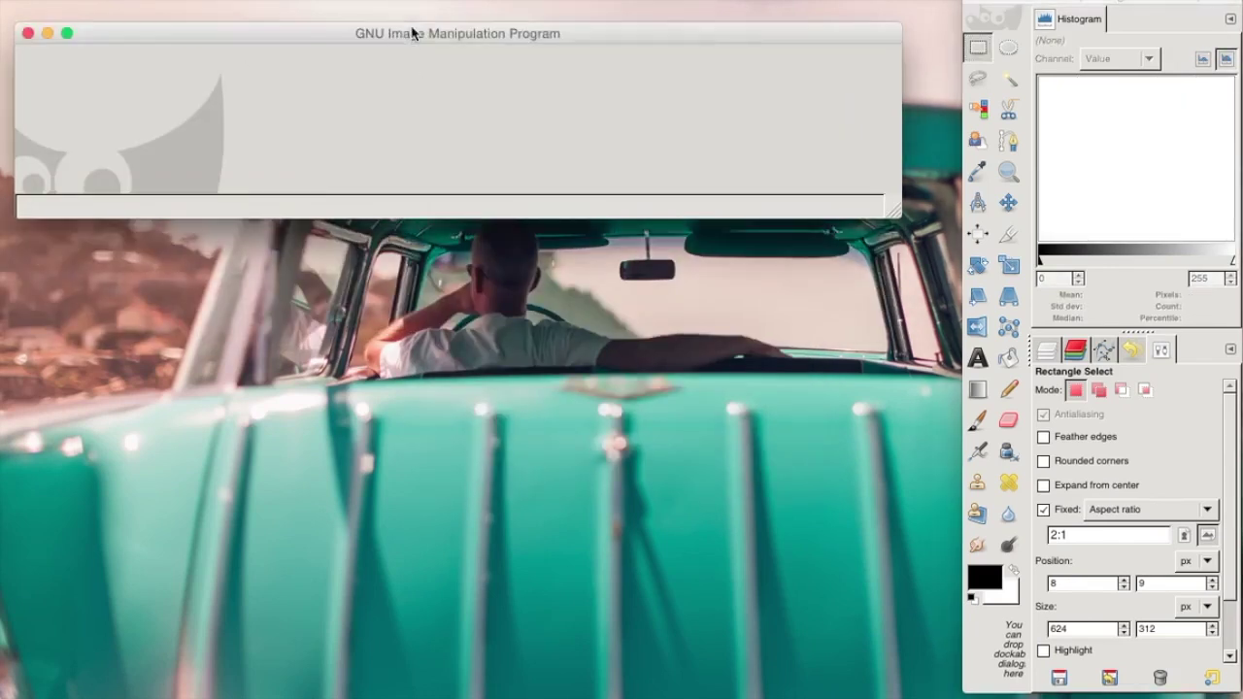
{"action": "left_click", "coordinate": [427, 1]}
{"action": "mouse_move", "coordinate": [486, 1]}
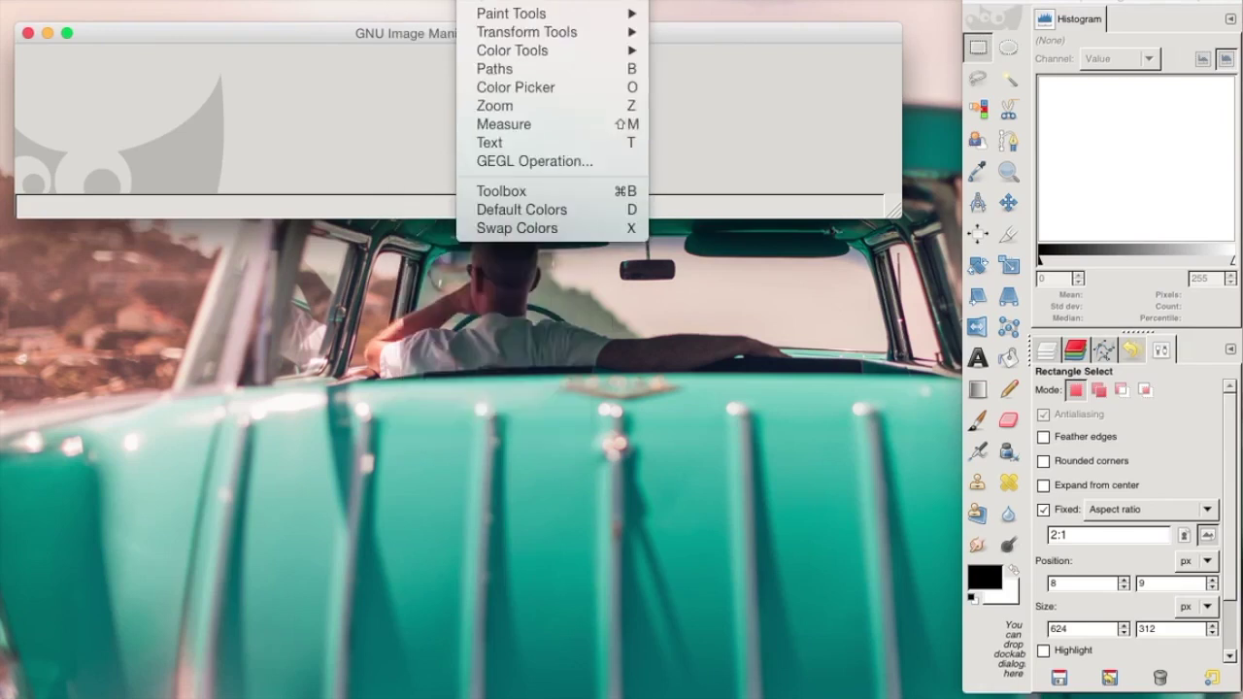
{"action": "mouse_move", "coordinate": [364, 1]}
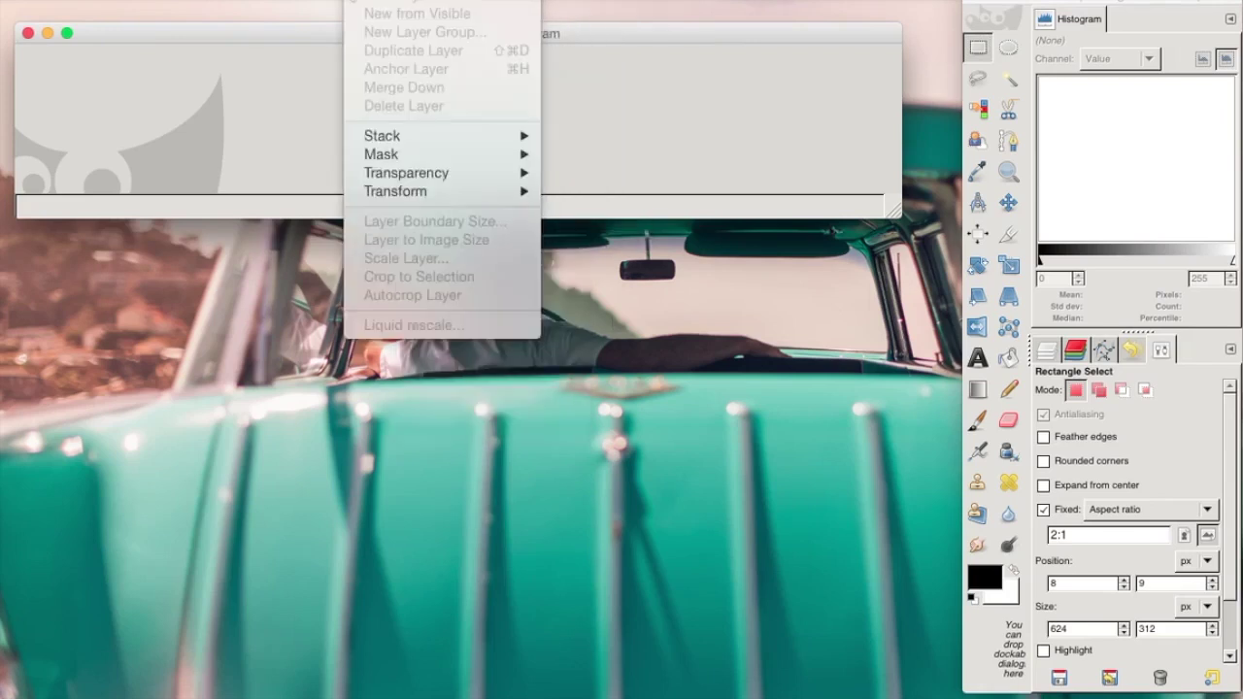
{"action": "left_click", "coordinate": [251, 34]}
{"action": "left_click", "coordinate": [76, 2]}
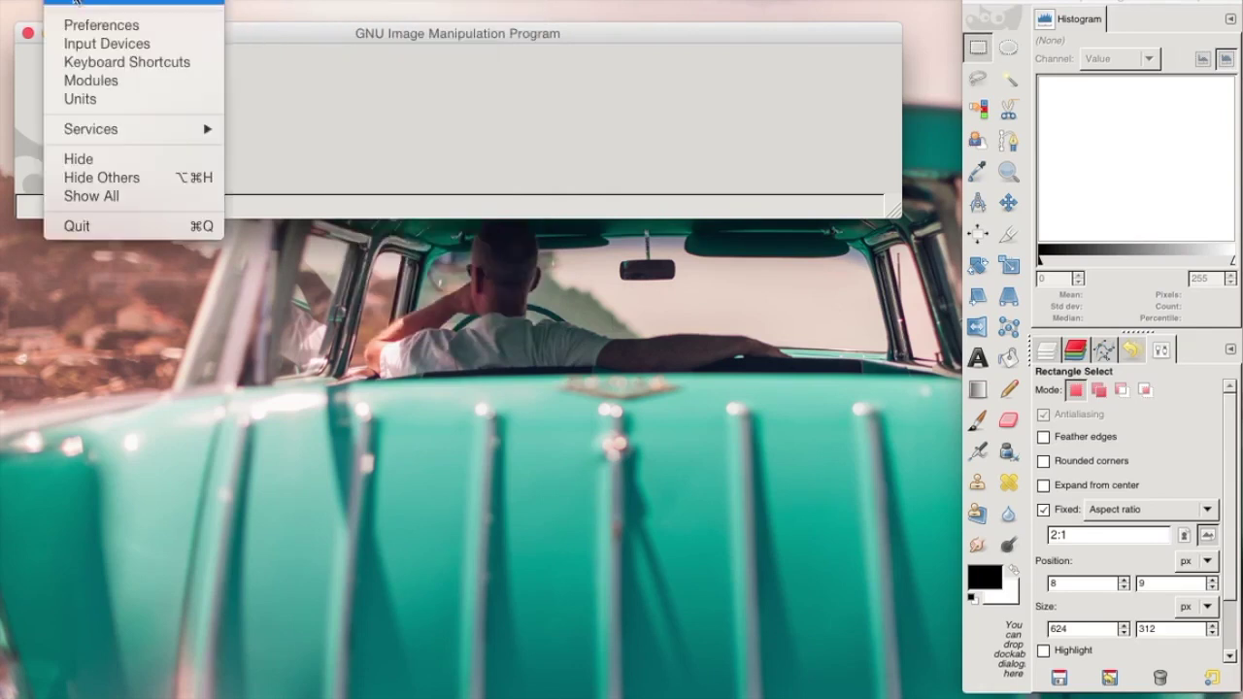
{"action": "left_click", "coordinate": [76, 2]}
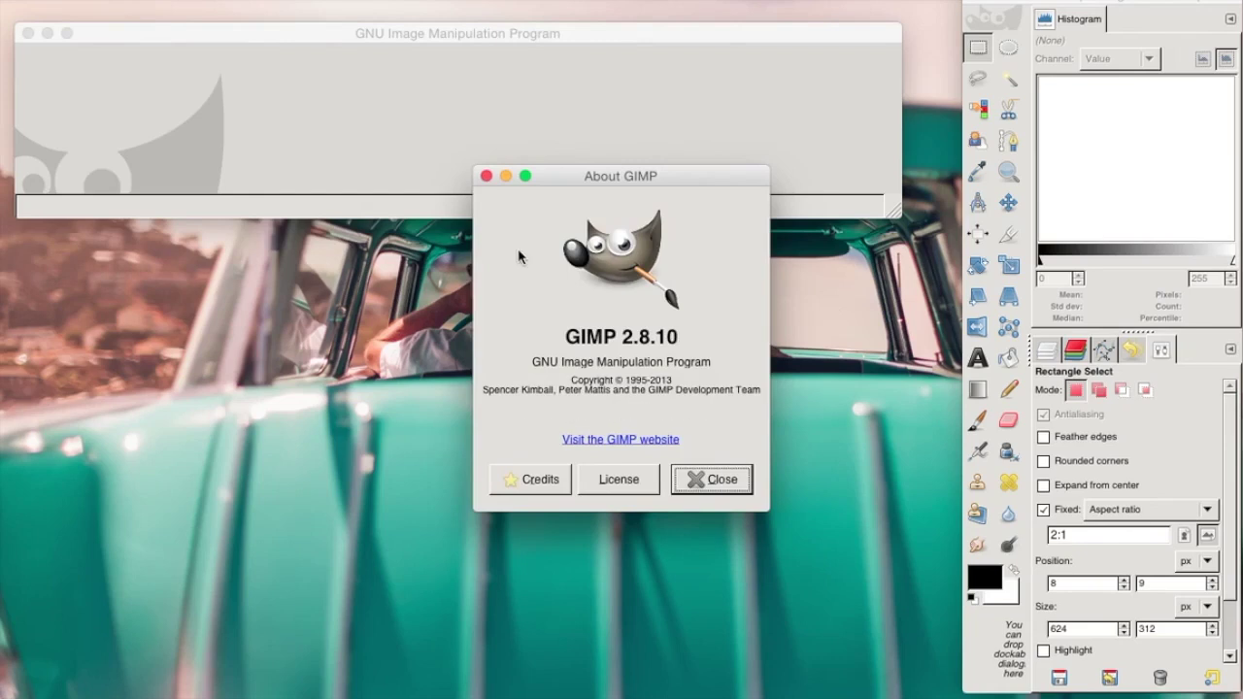
{"action": "left_click", "coordinate": [732, 476]}
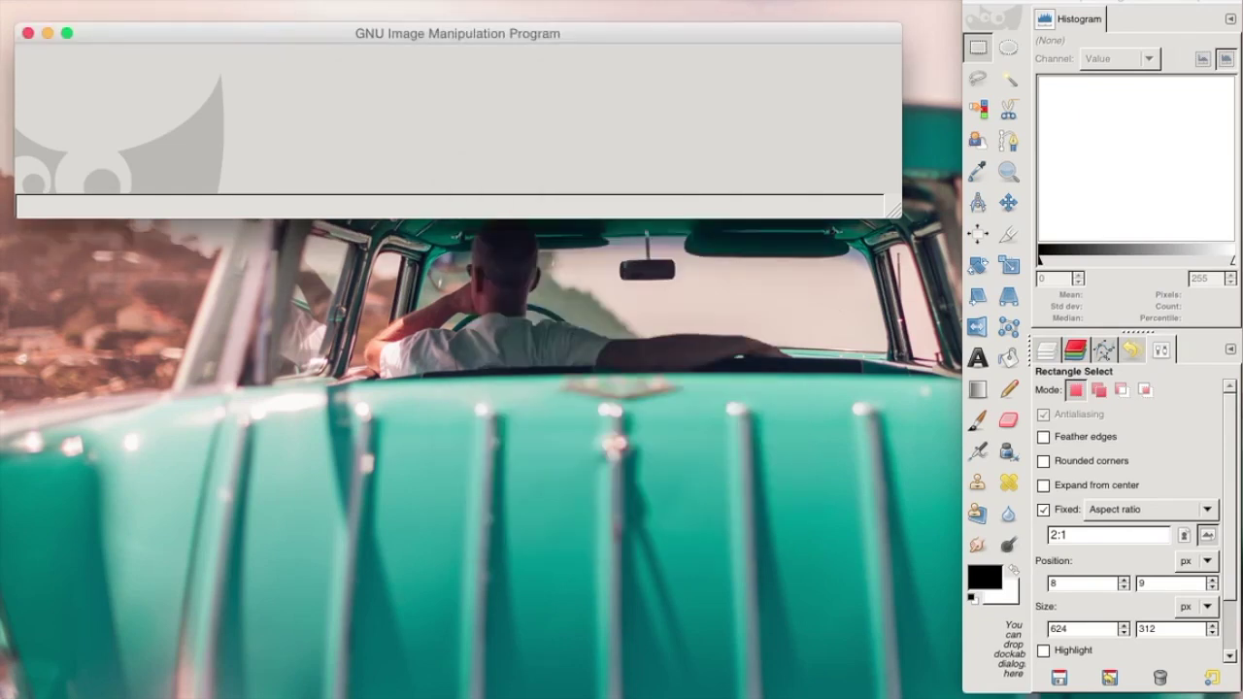
Open the online help for the Toolbox section of GIMP's Preferences
{"action": "left_click", "coordinate": [78, 0]}
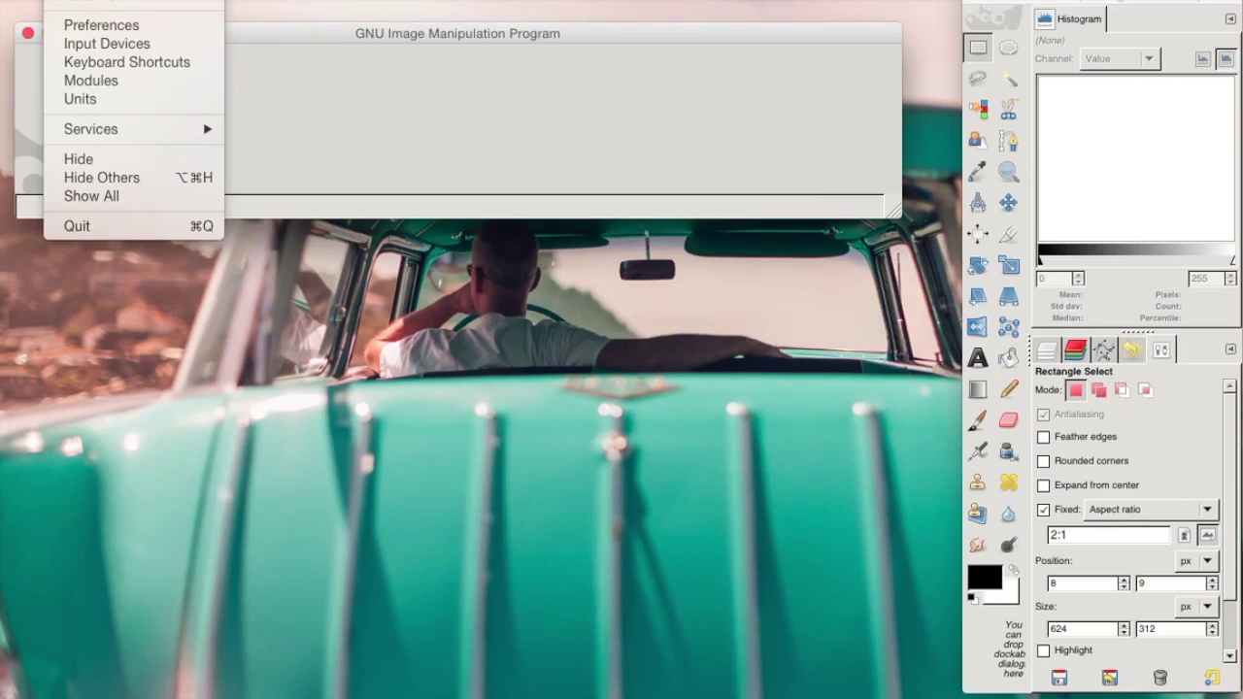
{"action": "left_click", "coordinate": [79, 26]}
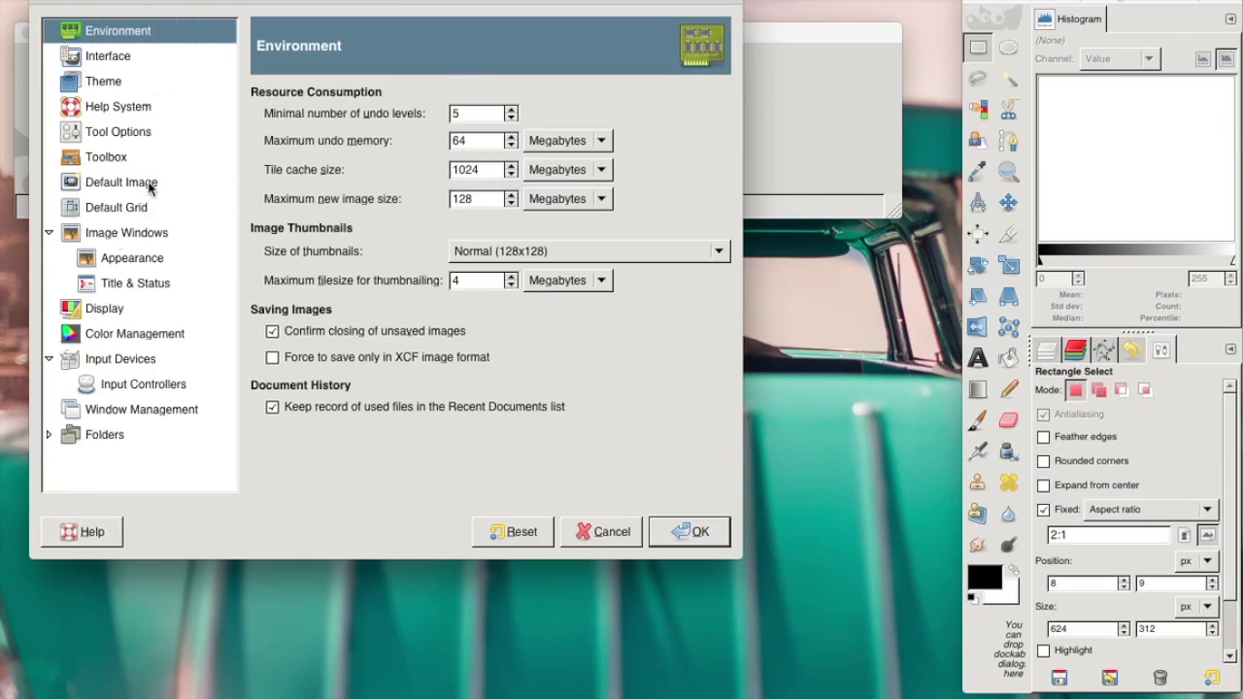
{"action": "left_click", "coordinate": [123, 161]}
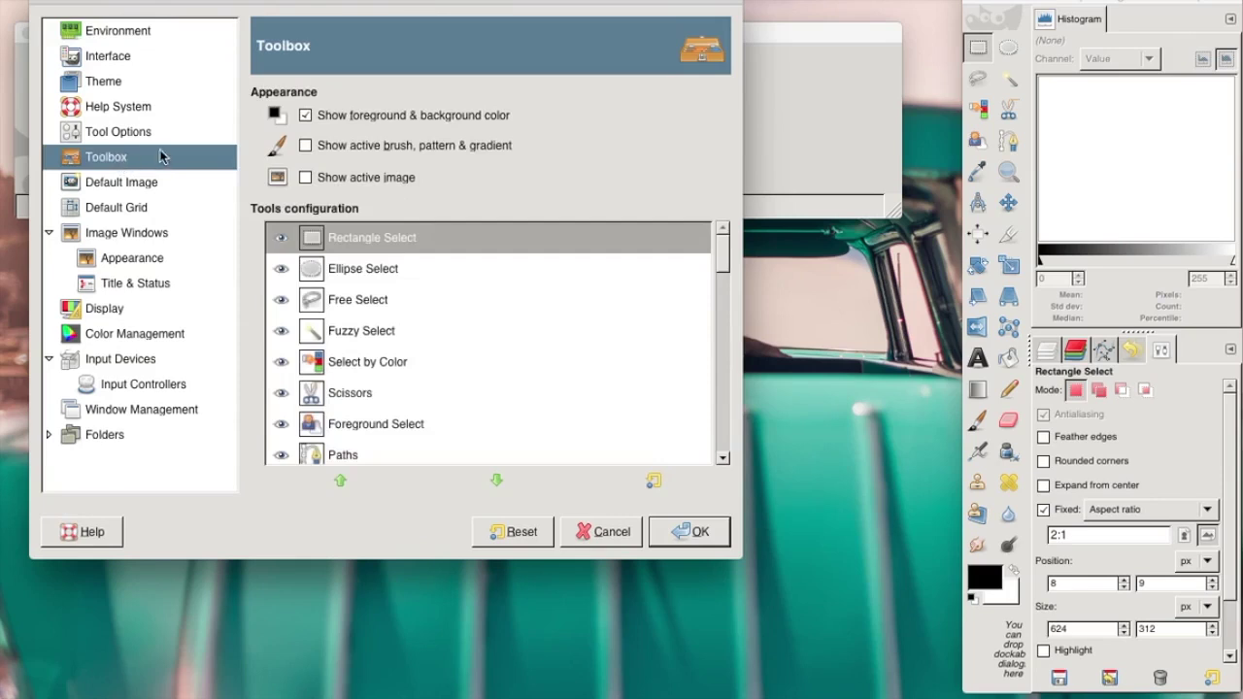
{"action": "left_click", "coordinate": [76, 531]}
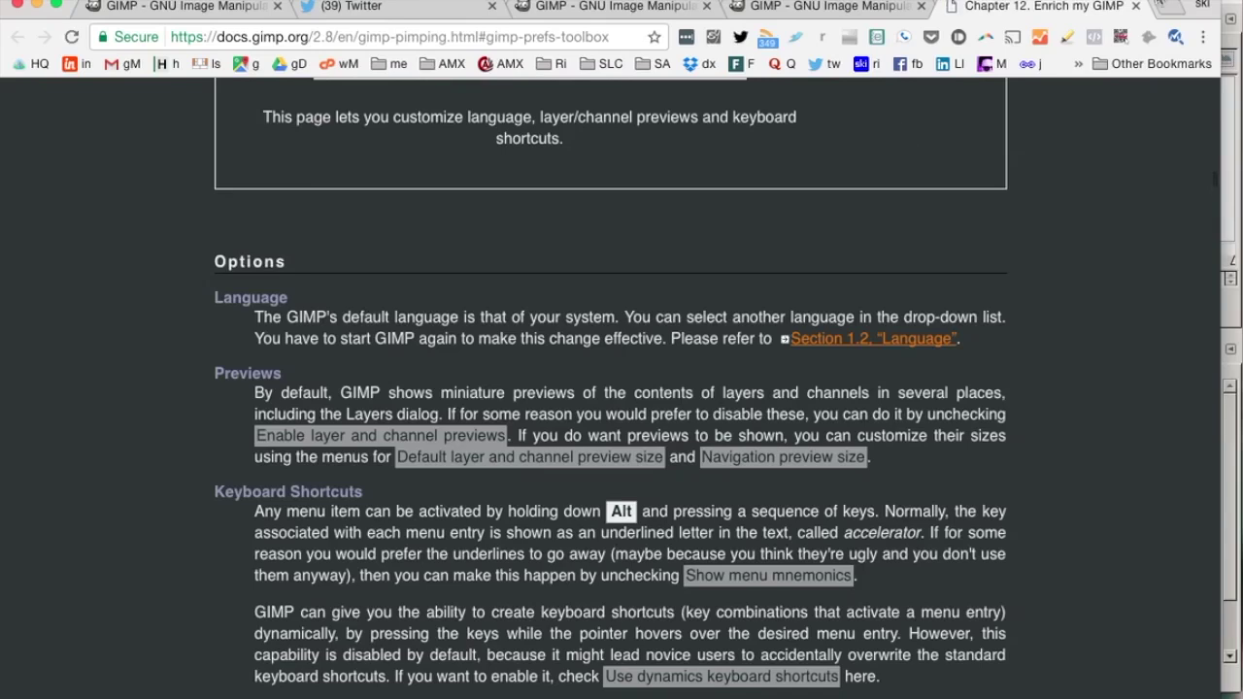
Close the 'Chapter 12. Enrich my GIMP' documentation tab, returning to the gimp.org homepage
{"action": "left_click", "coordinate": [1135, 6]}
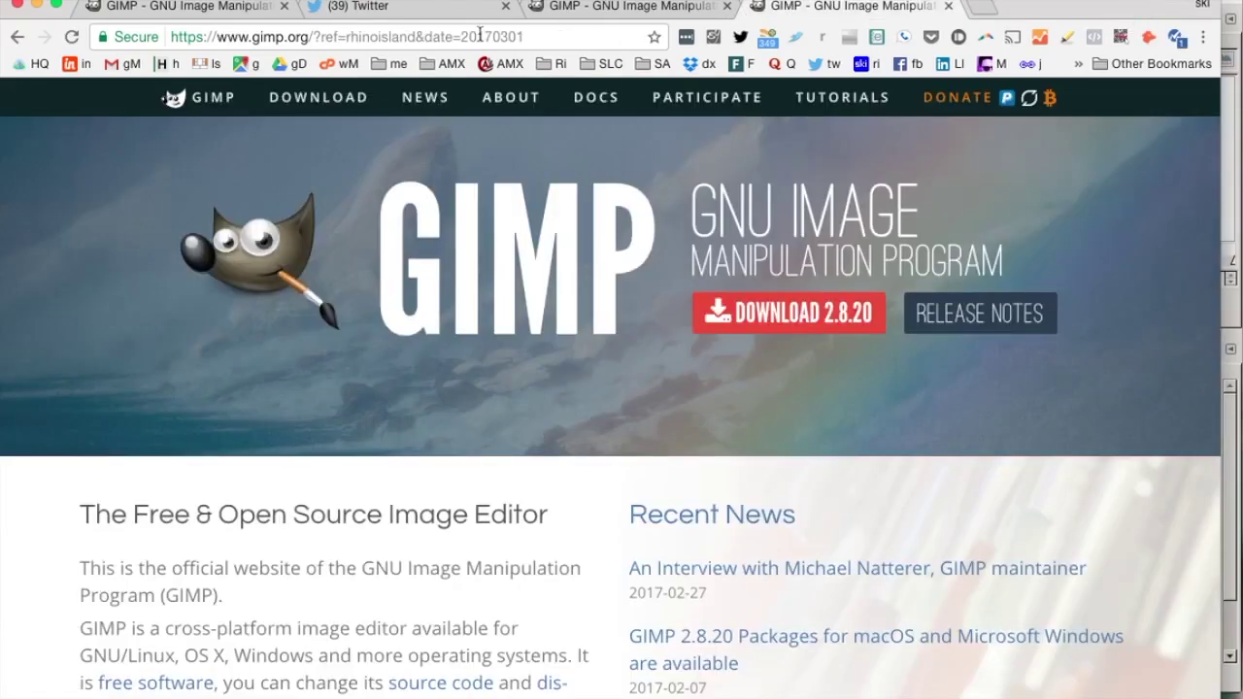